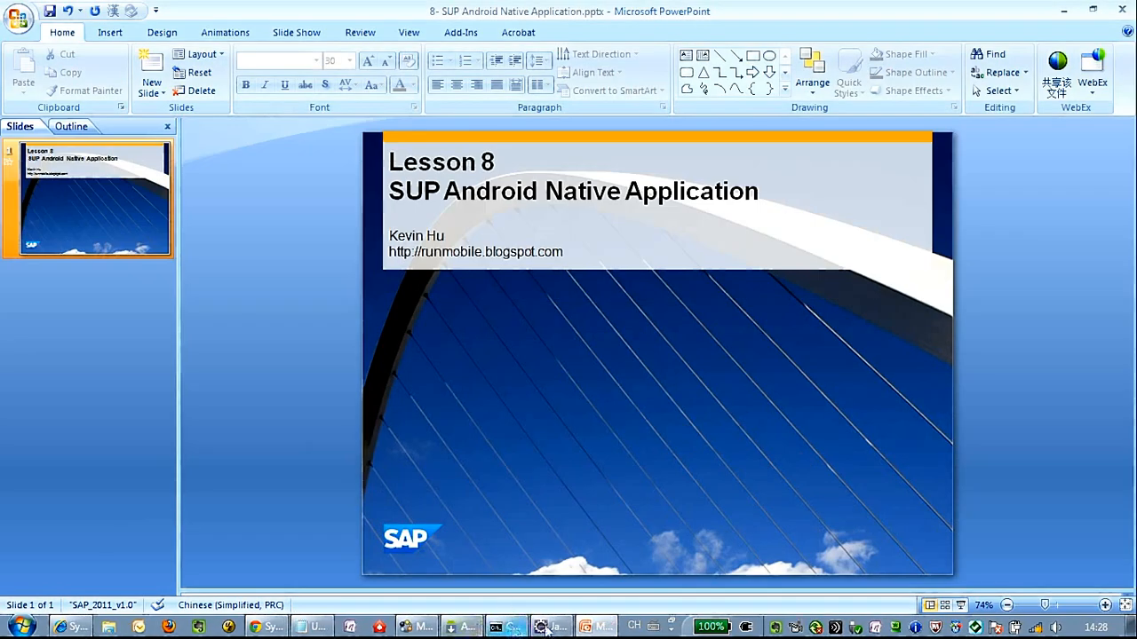
# - Read the Installing the Android SDK, Installing ADT and Generating Java Object API Code topics
pyautogui.click(547, 626)
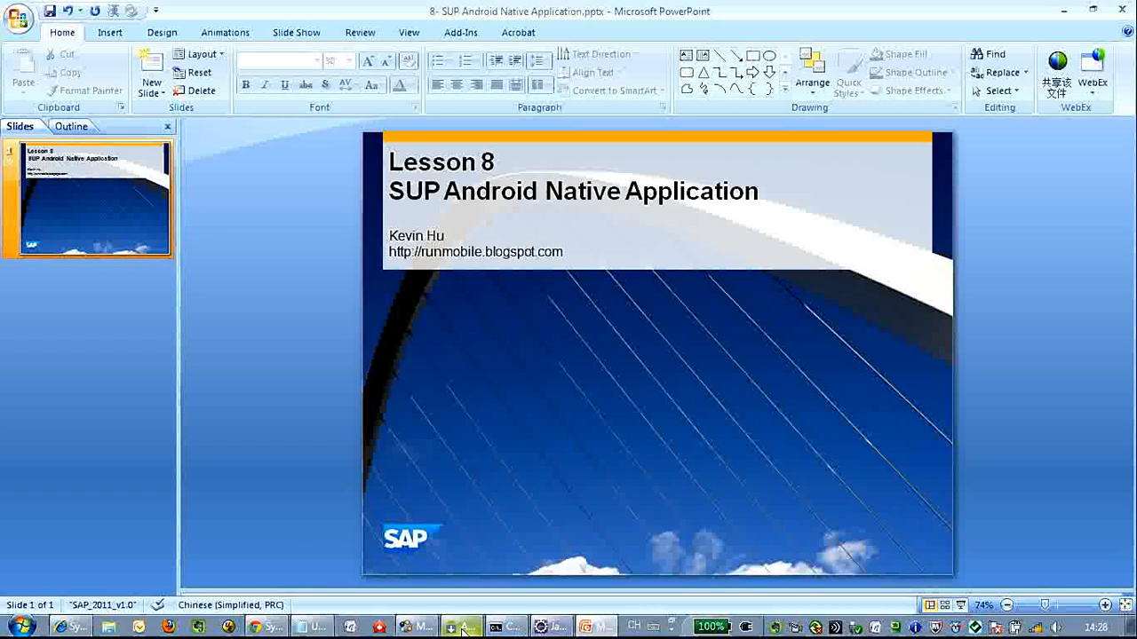
pyautogui.click(283, 629)
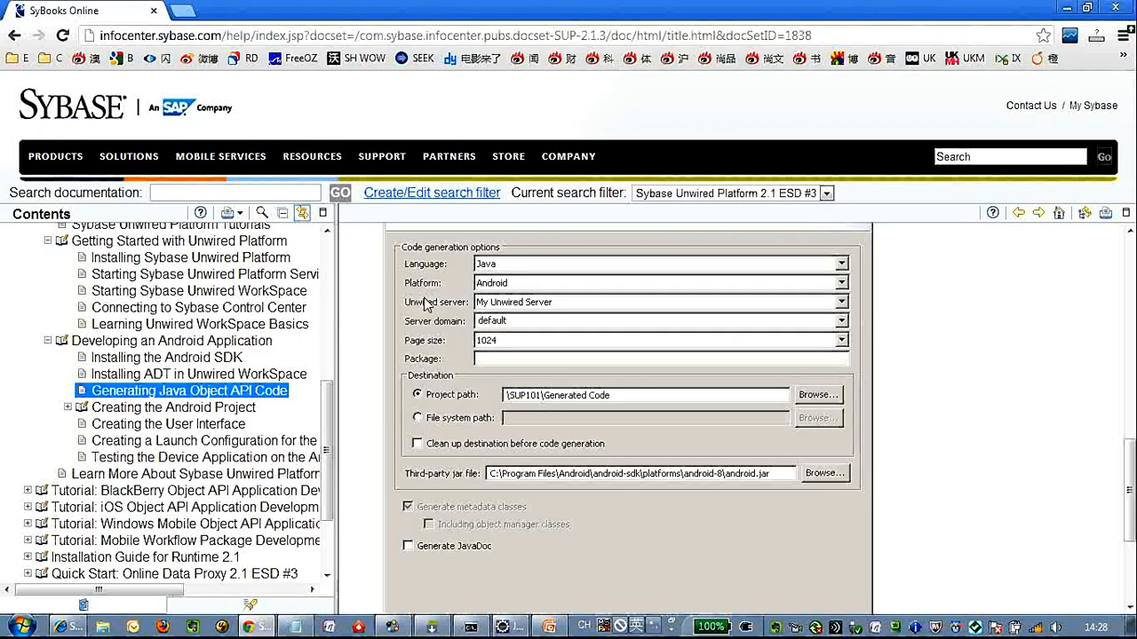
pyautogui.click(213, 359)
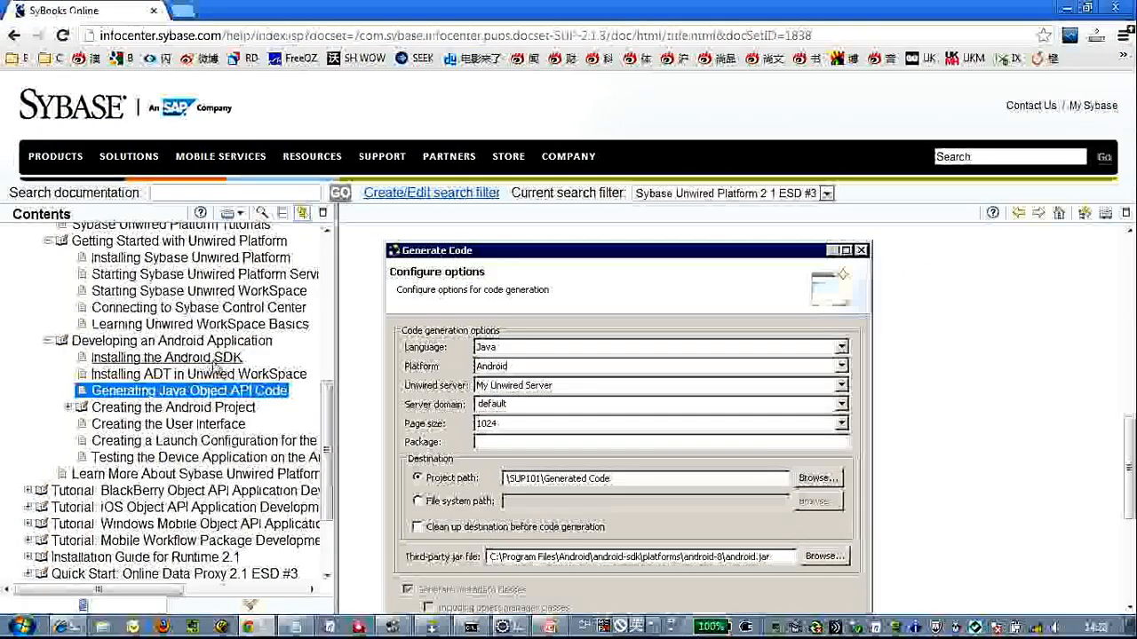
pyautogui.moveTo(173, 593)
pyautogui.mouseDown()
pyautogui.moveTo(189, 596)
pyautogui.moveTo(153, 597)
pyautogui.mouseUp()
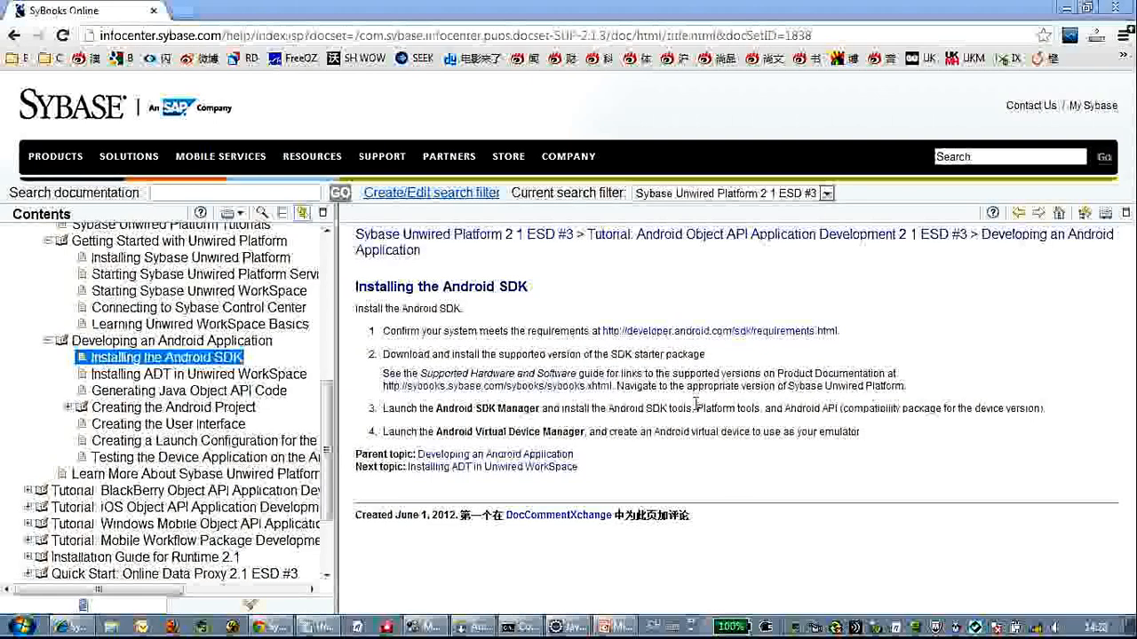
pyautogui.click(199, 380)
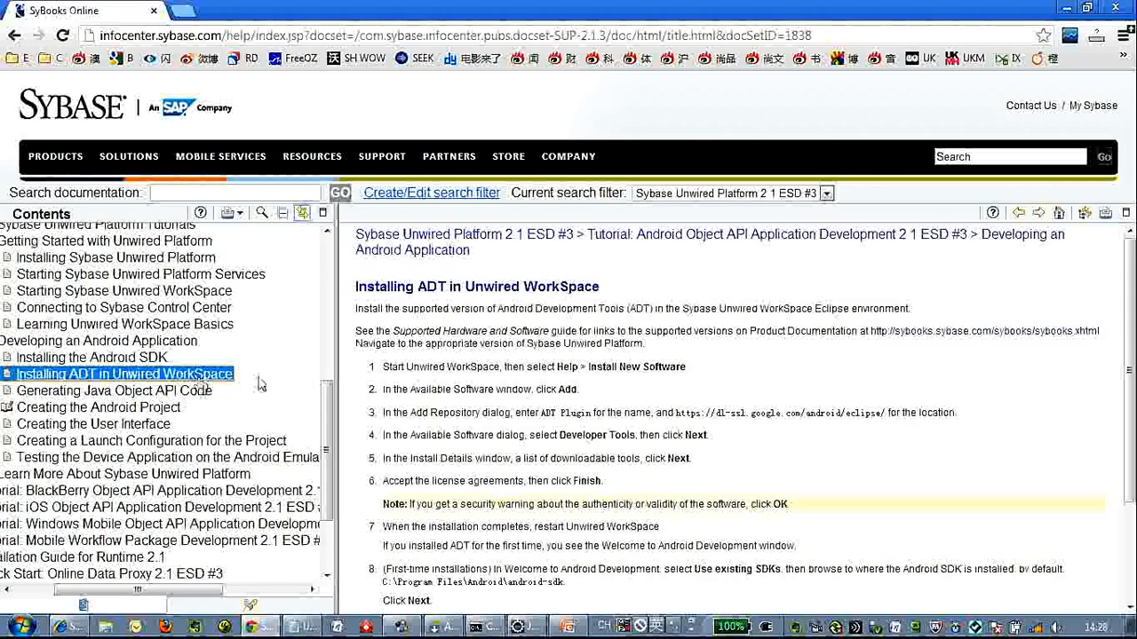
pyautogui.scroll(-1, 672, 434)
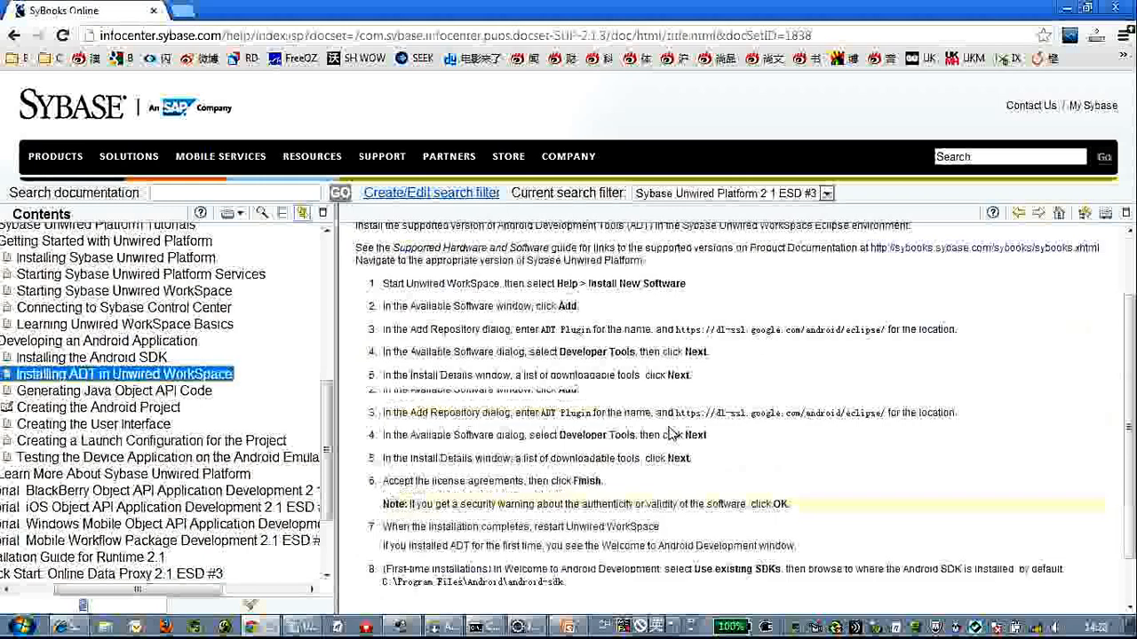
pyautogui.scroll(-1, 725, 400)
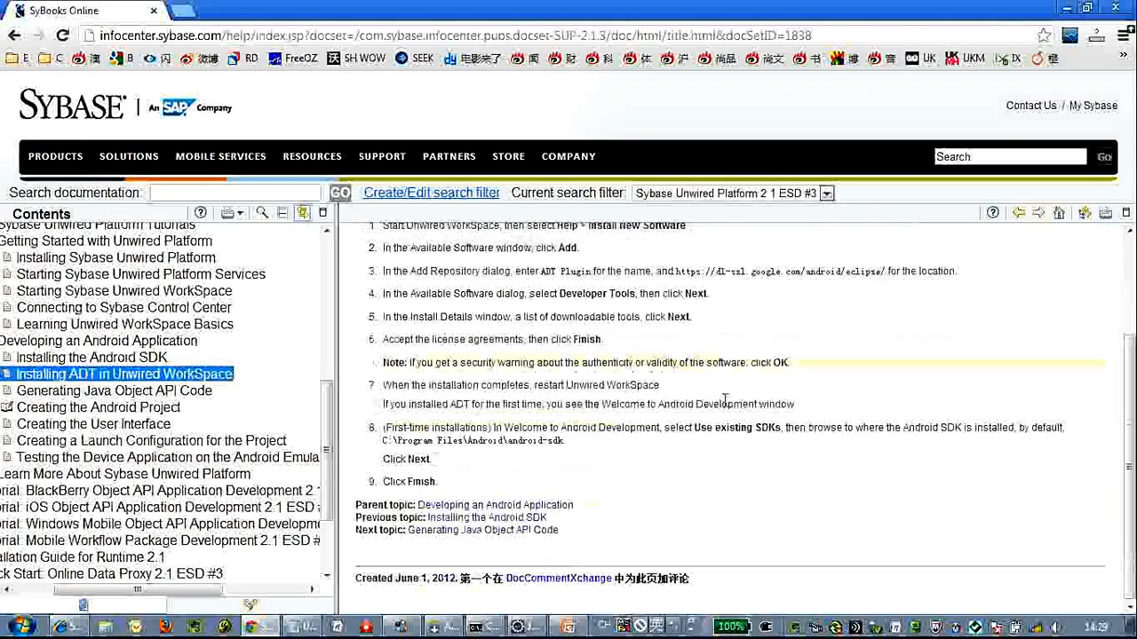
pyautogui.scroll(2, 724, 400)
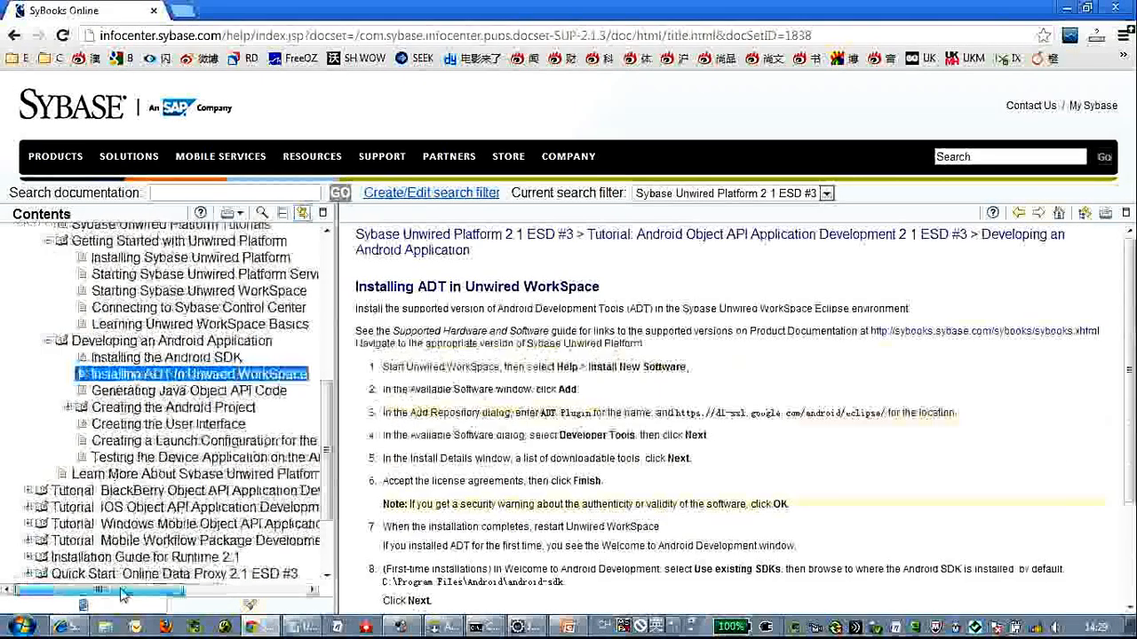
pyautogui.hscroll(-3, 191, 448)
pyautogui.click(191, 391)
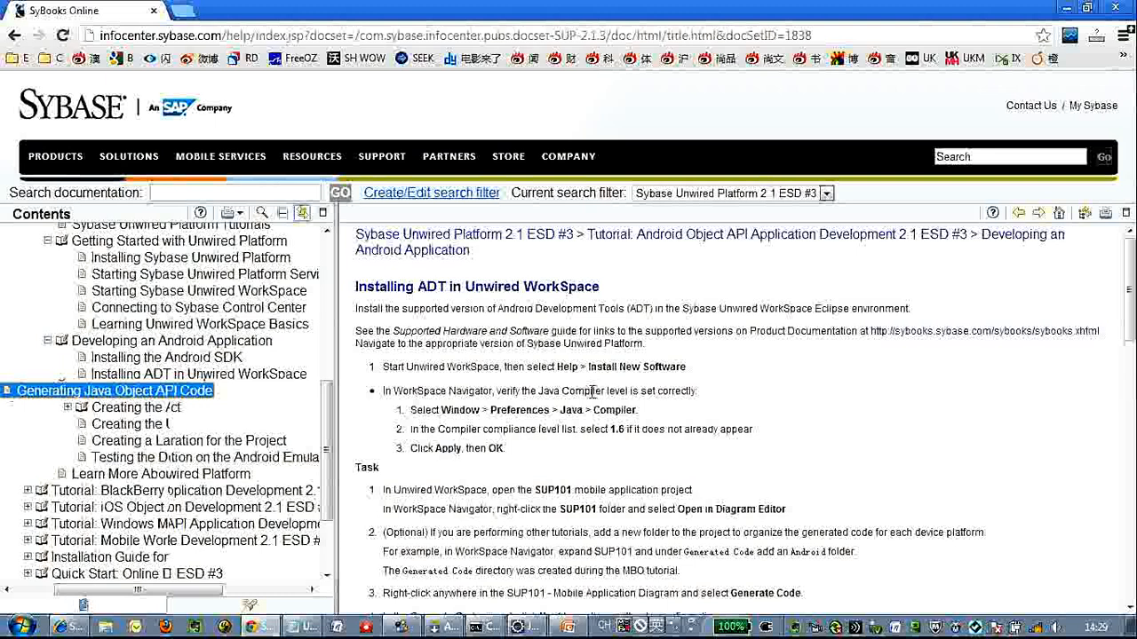
pyautogui.scroll(-1, 646, 444)
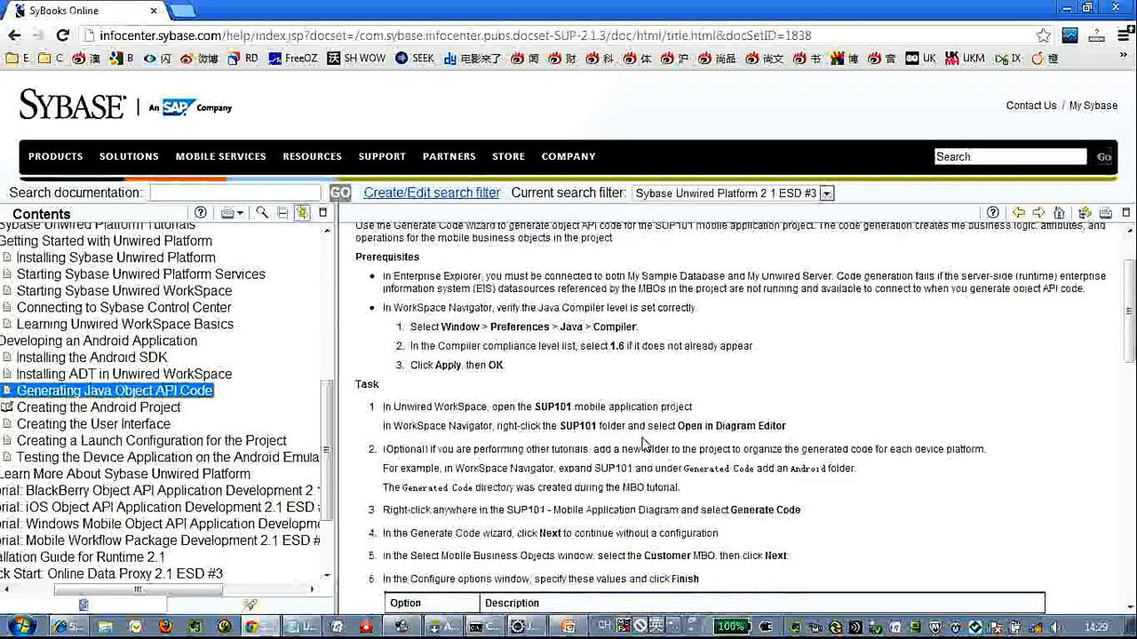
pyautogui.scroll(-1, 645, 444)
pyautogui.scroll(-2, 645, 444)
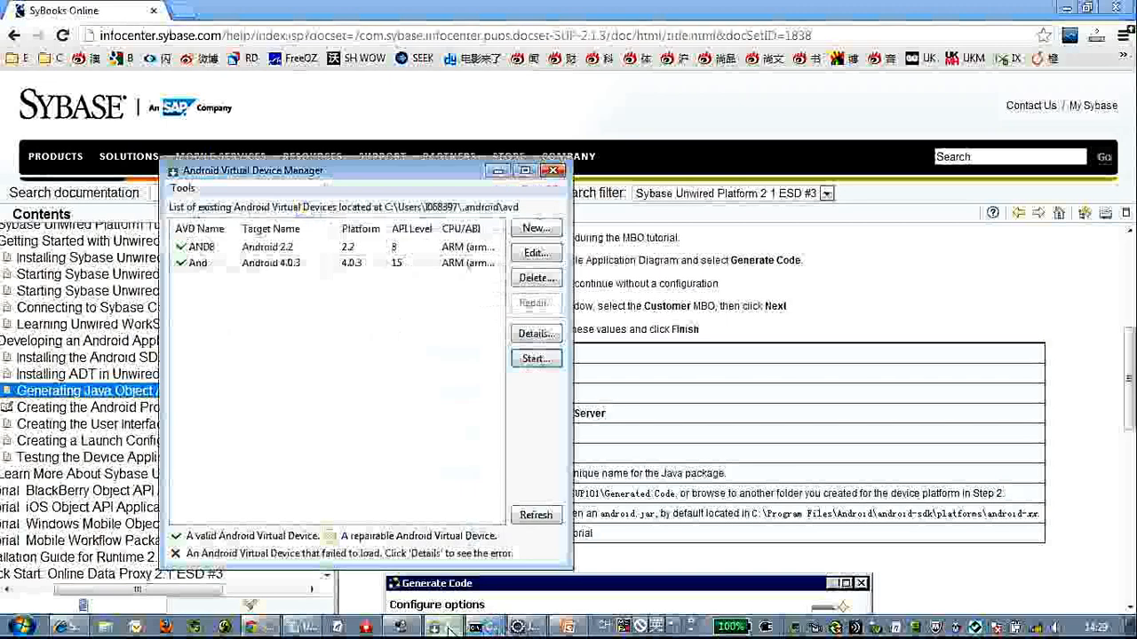
# - Return to the Unwired WorkSpace mobile application diagram
pyautogui.click(475, 626)
pyautogui.click(434, 627)
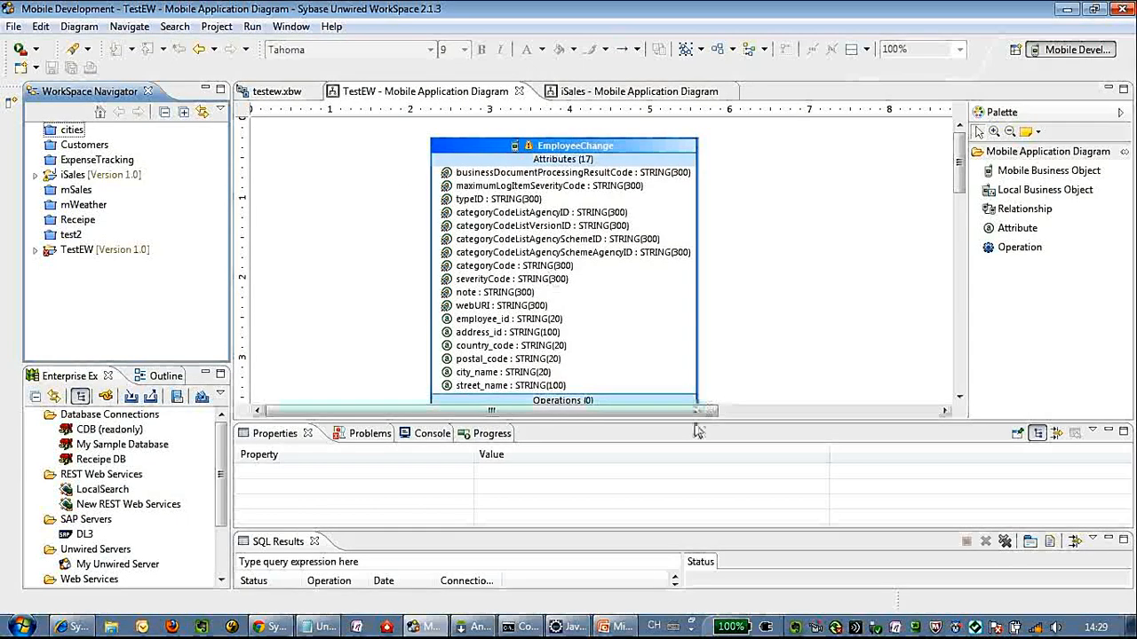
# - Enlarge the diagram editor, activate the iSales diagram and bring up its context menu
pyautogui.moveTo(695, 423); pyautogui.dragTo(694, 464)
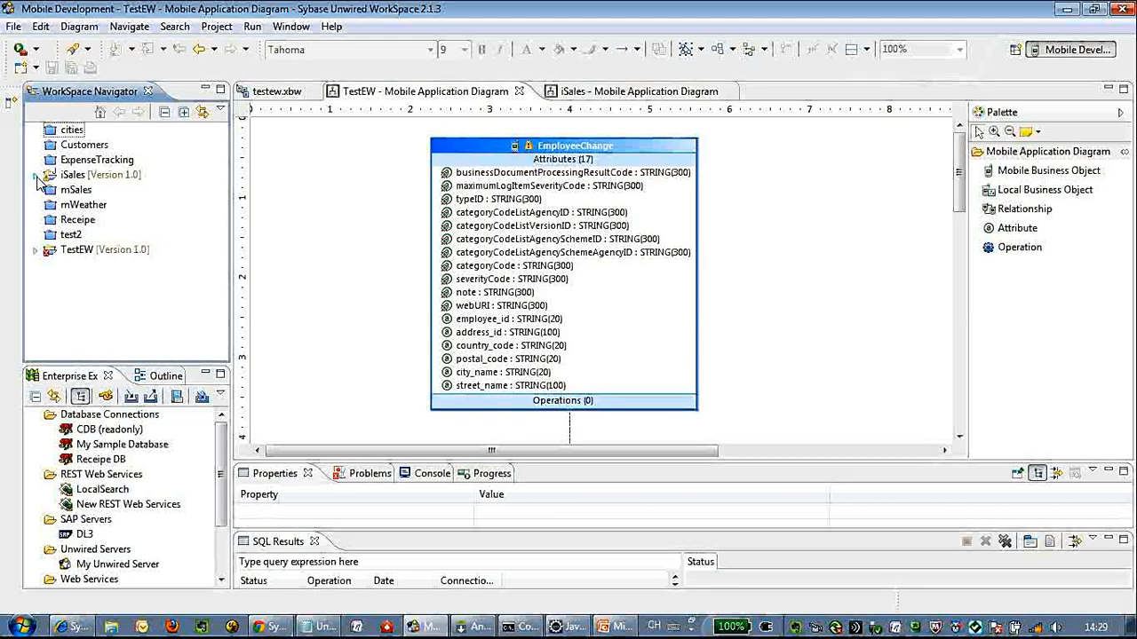
pyautogui.click(615, 94)
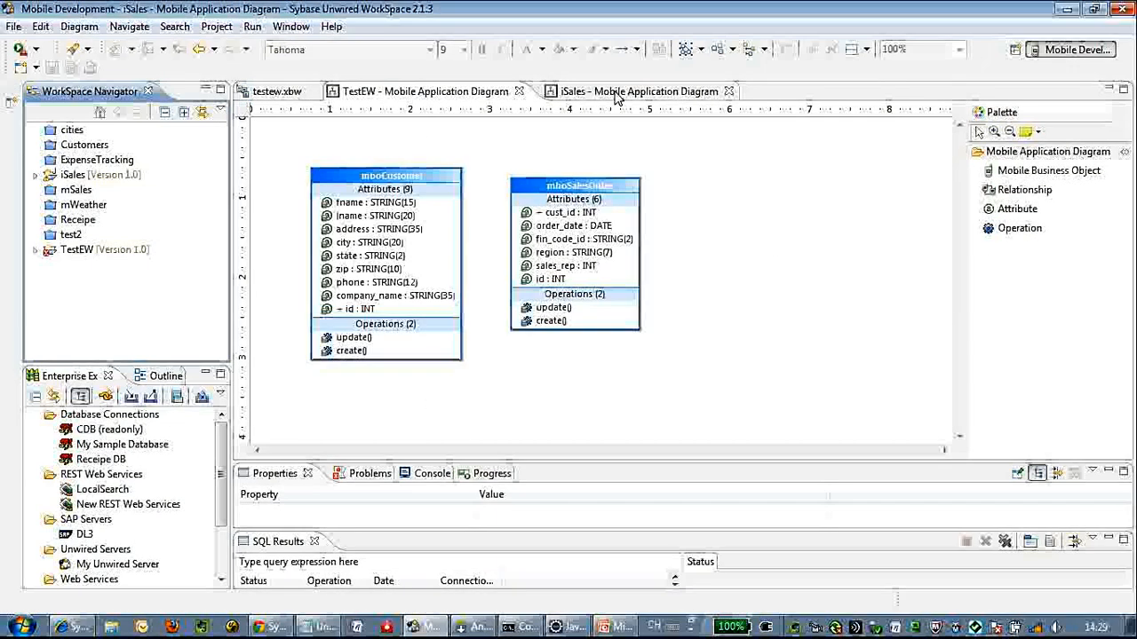
pyautogui.rightClick(799, 234)
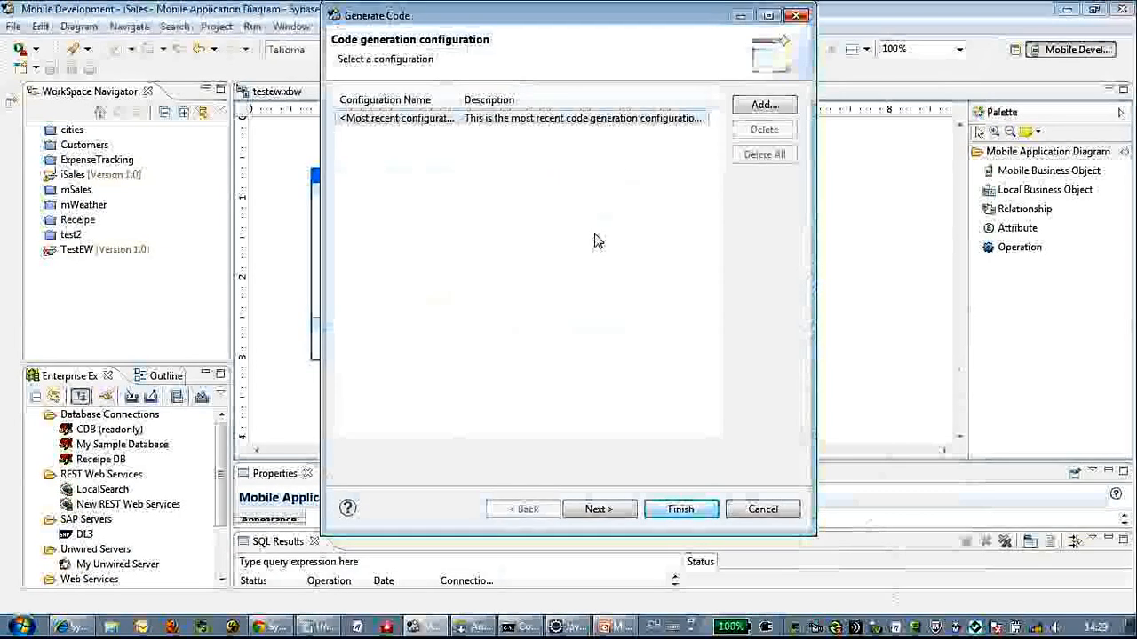
# - Run Generate Code for mboCustomer and mboSalesOrder up to the options page with Java language
pyautogui.click(600, 510)
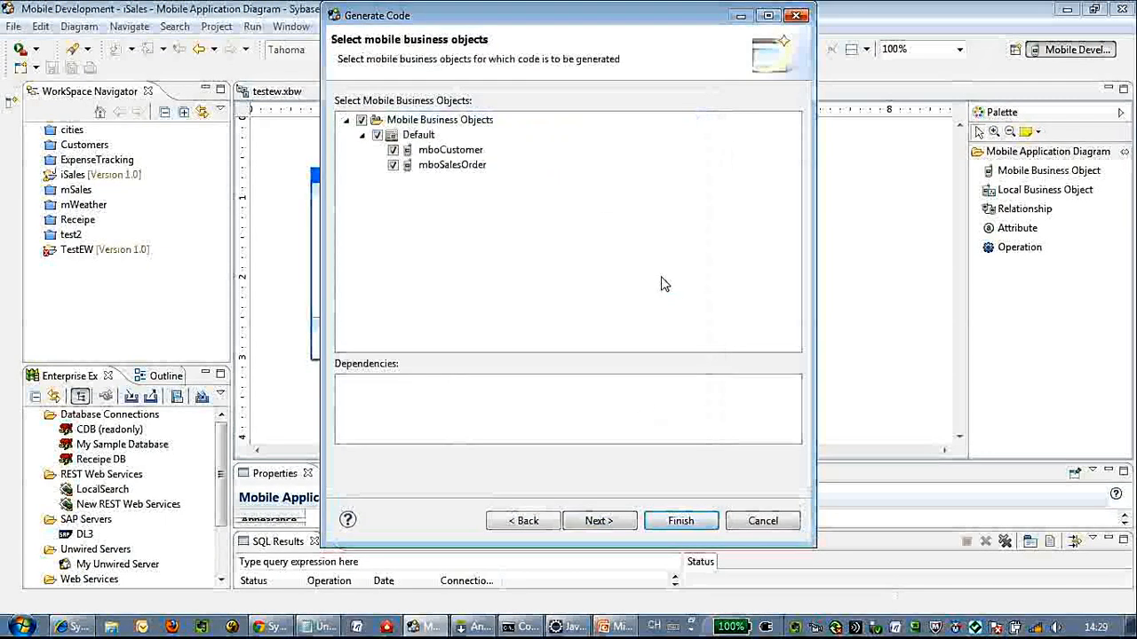
pyautogui.click(597, 521)
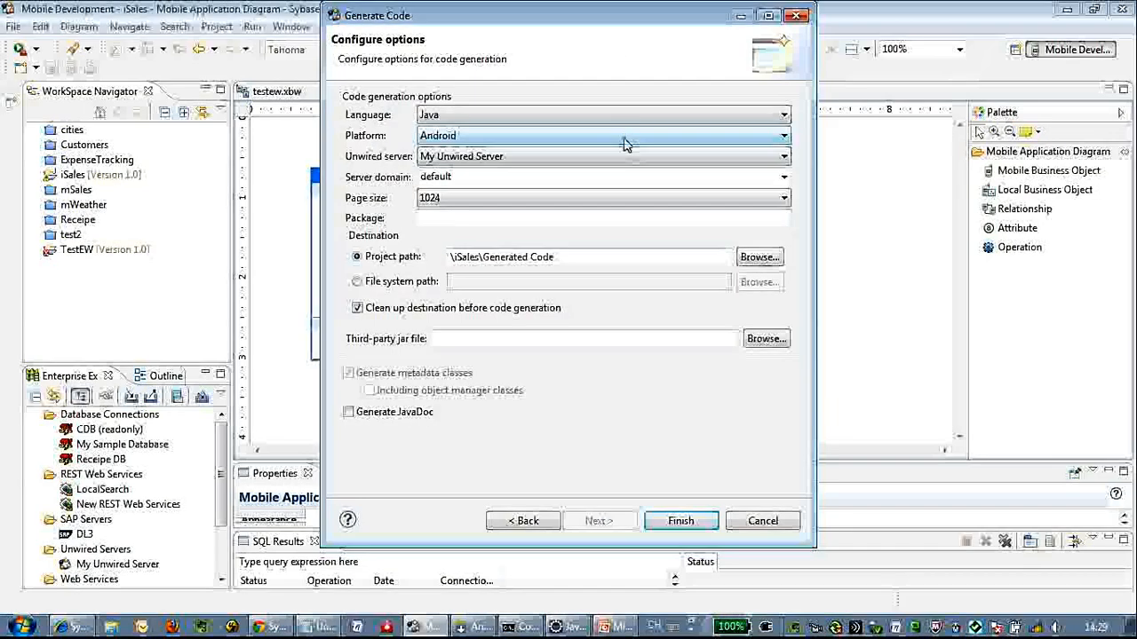
pyautogui.click(621, 117)
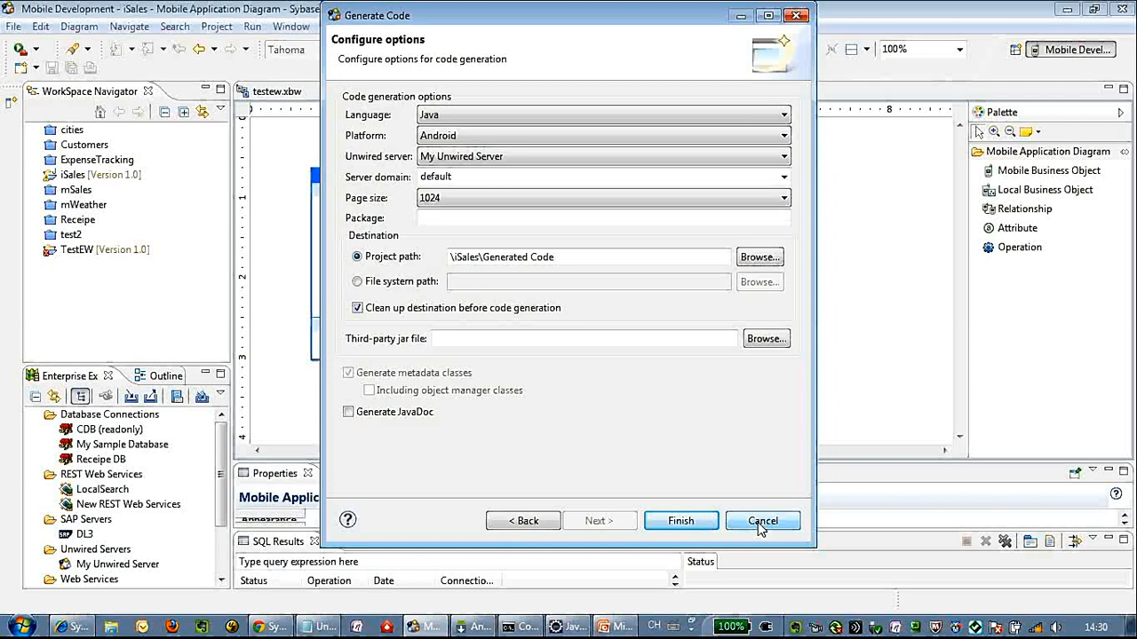
# - Check the tutorial's configure-options values and the android.jar location
pyautogui.click(266, 627)
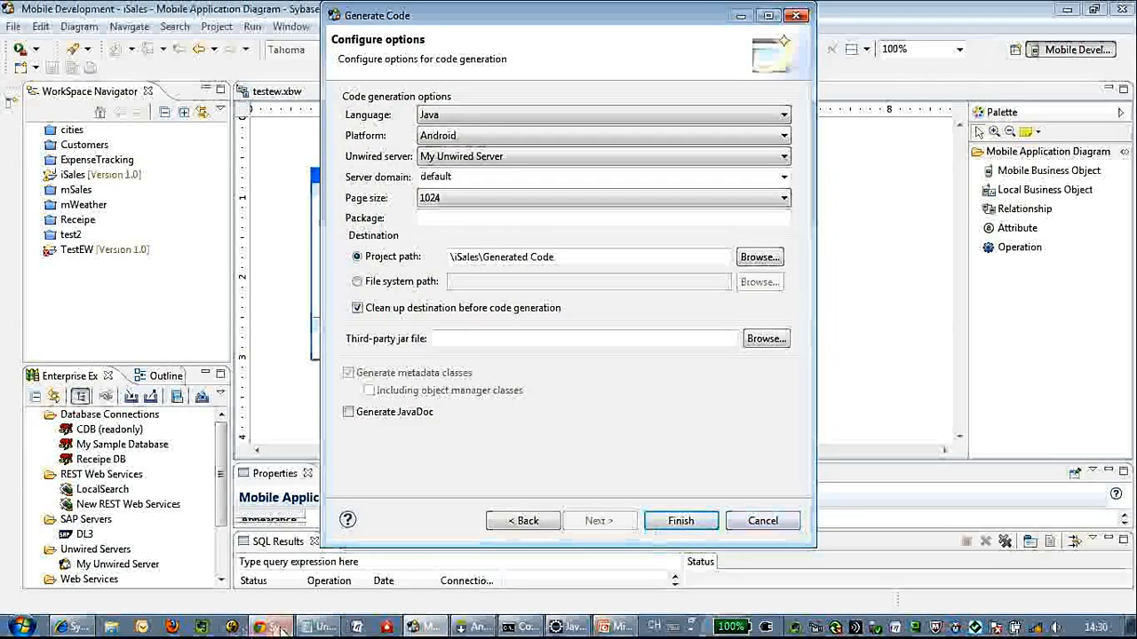
pyautogui.scroll(-2, 537, 452)
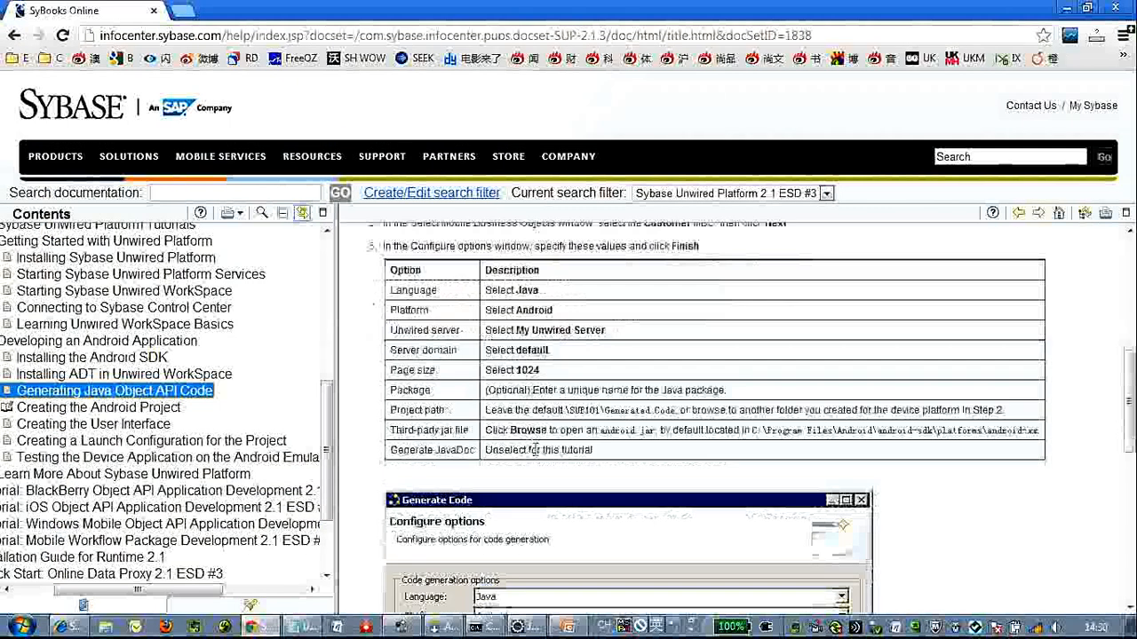
pyautogui.moveTo(719, 430); pyautogui.dragTo(1014, 431)
pyautogui.click(1014, 431)
pyautogui.hotkey('alt', 'Tab')
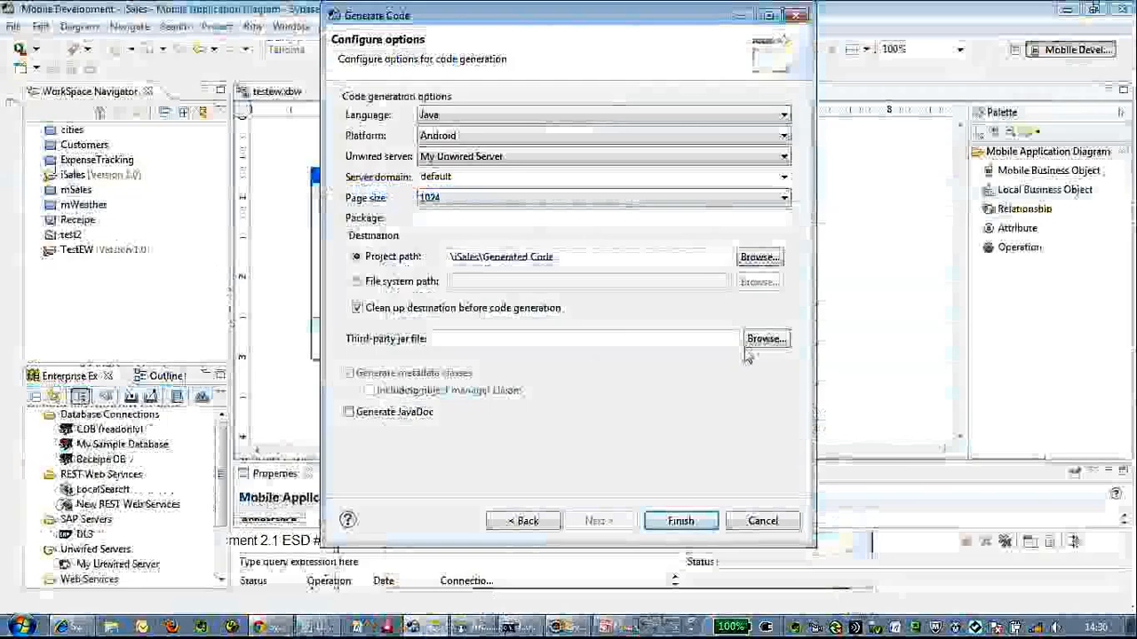
# - Choose android.jar from the android-8 platform folder as the third-party jar file
pyautogui.click(763, 340)
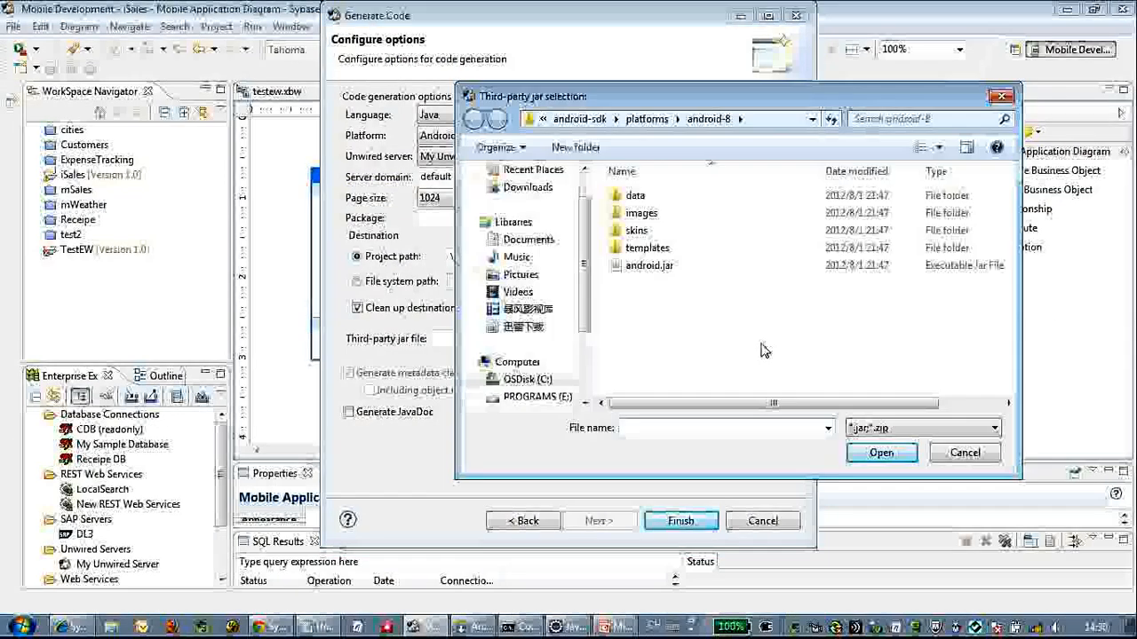
pyautogui.click(661, 267)
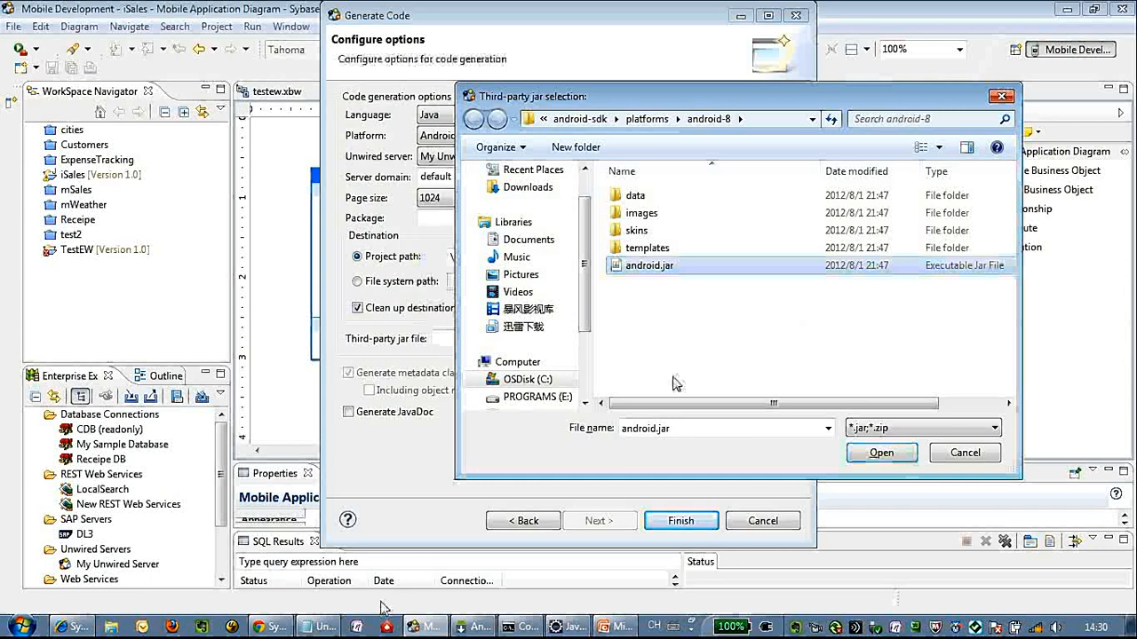
pyautogui.click(272, 628)
pyautogui.scroll(-2, 737, 457)
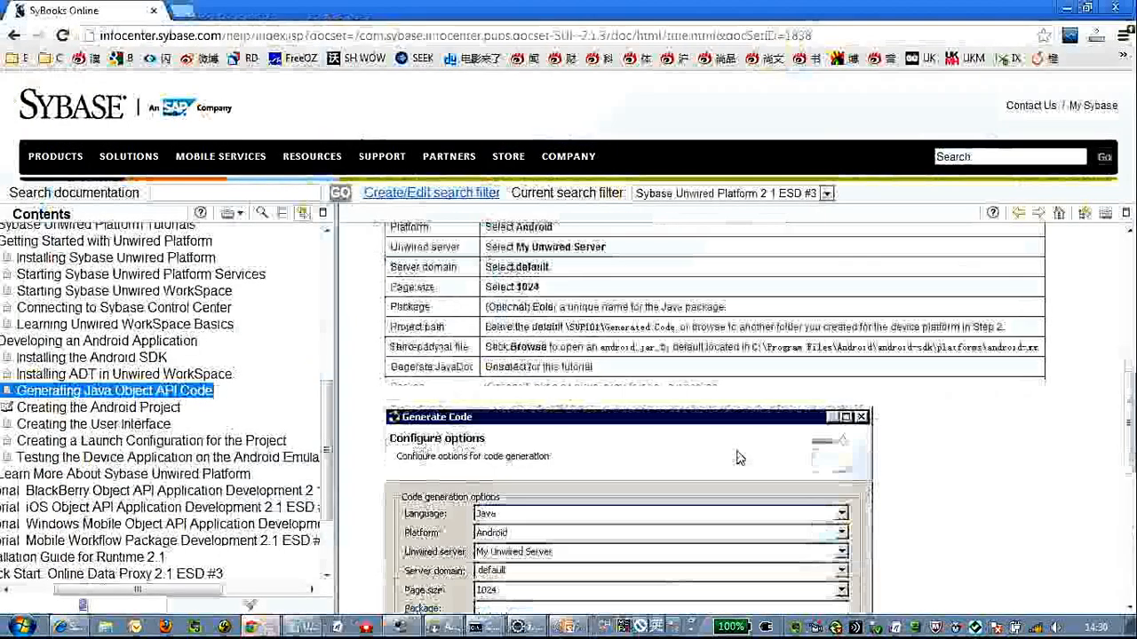
pyautogui.scroll(-5, 737, 457)
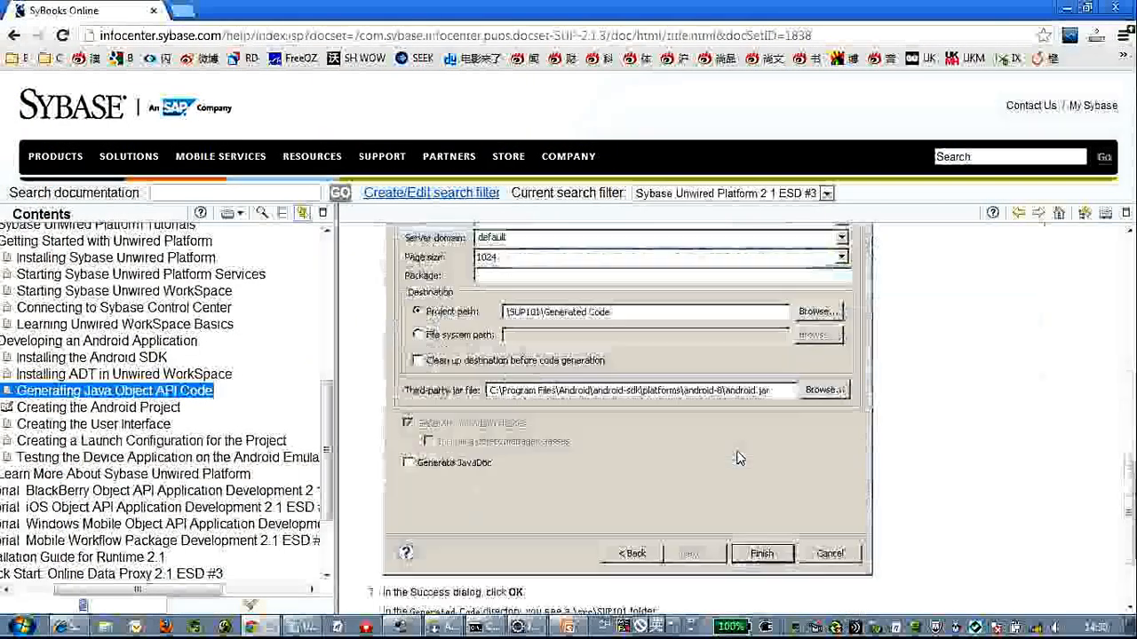
pyautogui.scroll(-3, 737, 457)
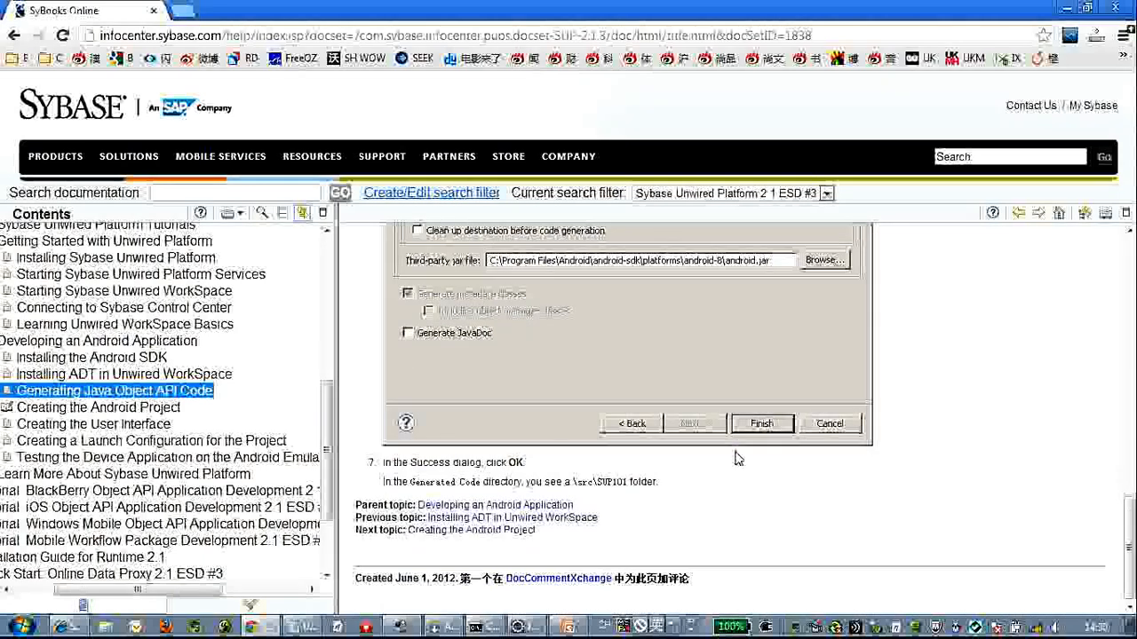
# - Read the Creating the Android Project topic, glance at SUP101Sample in Eclipse, and mark the add-library-resources step
pyautogui.click(133, 408)
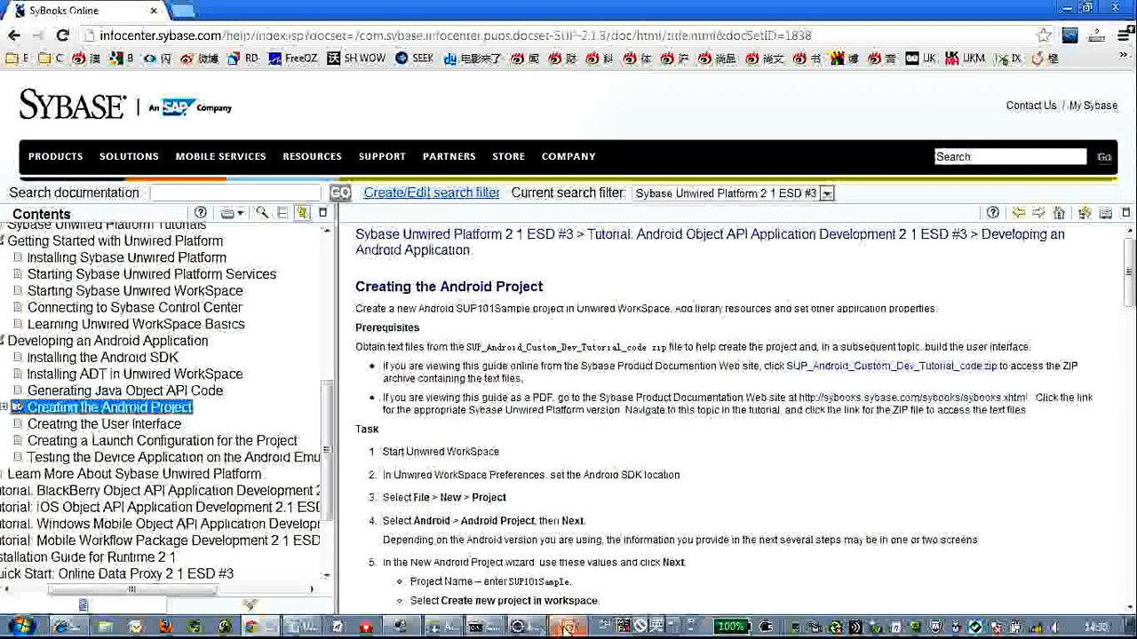
pyautogui.click(529, 629)
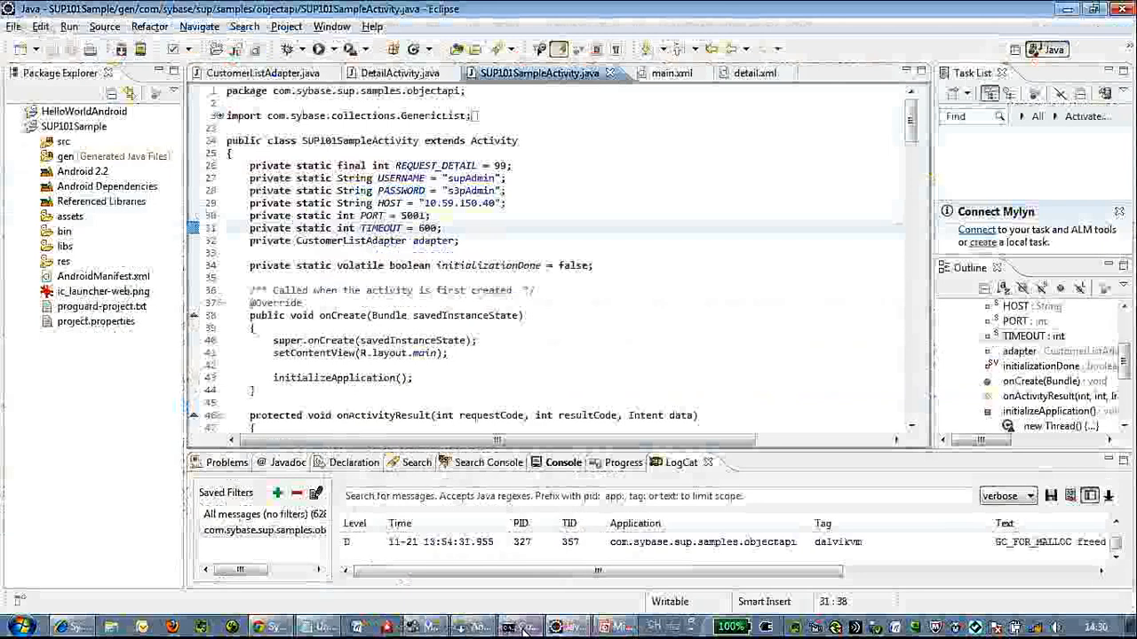
pyautogui.click(78, 129)
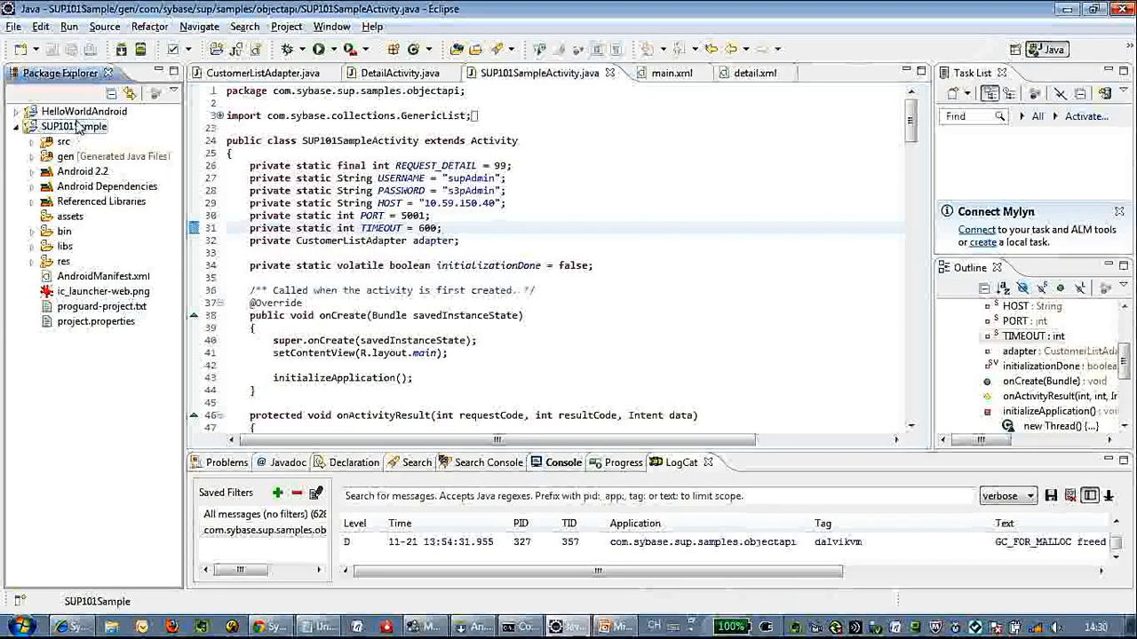
pyautogui.hotkey('alt', 'Tab')
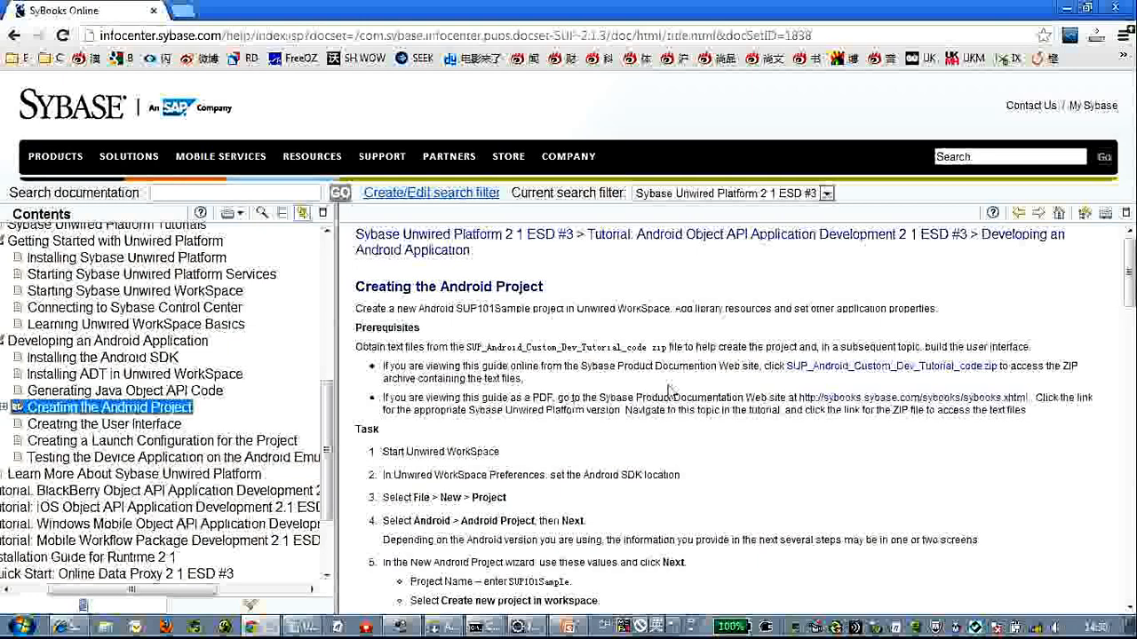
pyautogui.scroll(-1, 661, 384)
pyautogui.scroll(-2, 657, 382)
pyautogui.scroll(-1, 653, 380)
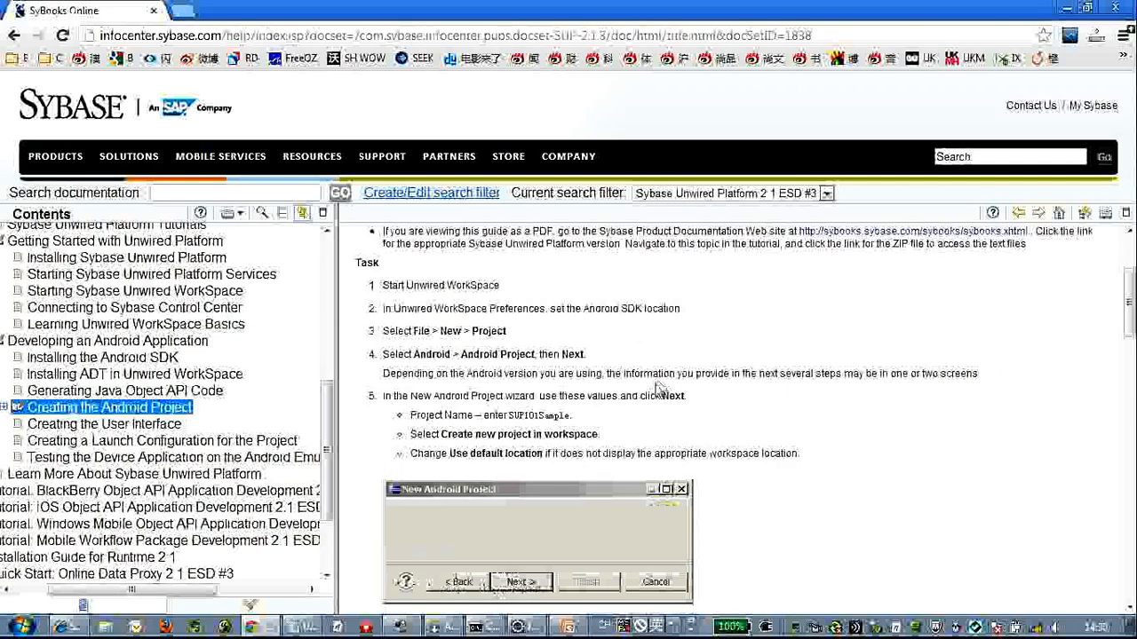
pyautogui.scroll(-2, 647, 377)
pyautogui.scroll(1, 646, 377)
pyautogui.scroll(2, 458, 333)
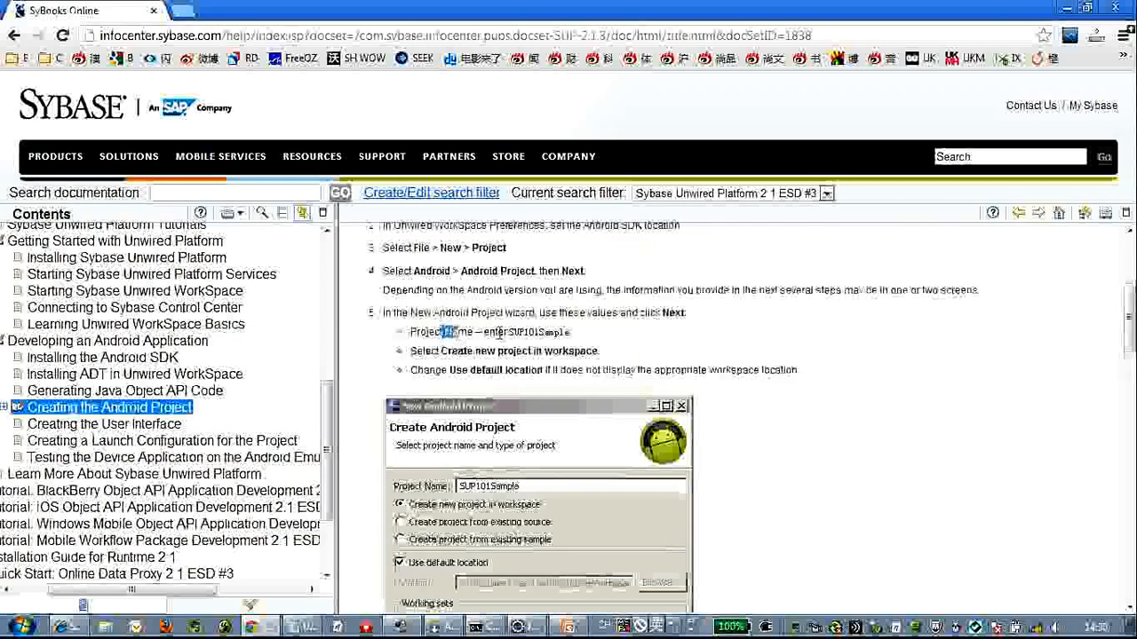
pyautogui.moveTo(499, 332); pyautogui.dragTo(619, 334)
pyautogui.scroll(-3, 744, 390)
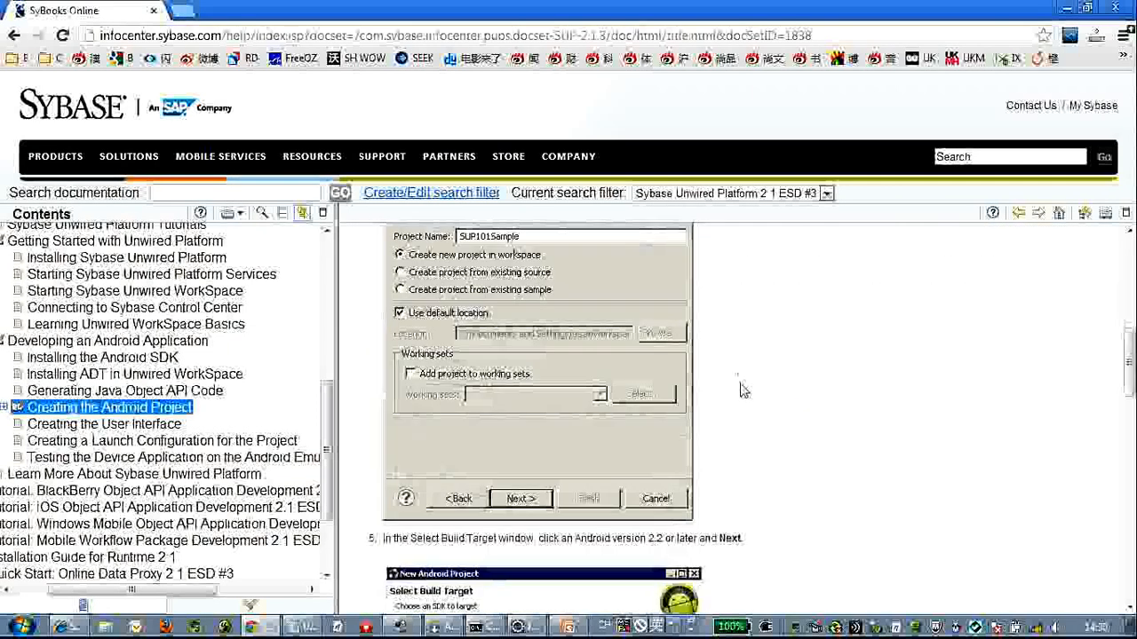
pyautogui.scroll(-3, 744, 391)
pyautogui.scroll(-5, 744, 391)
pyautogui.scroll(1, 744, 390)
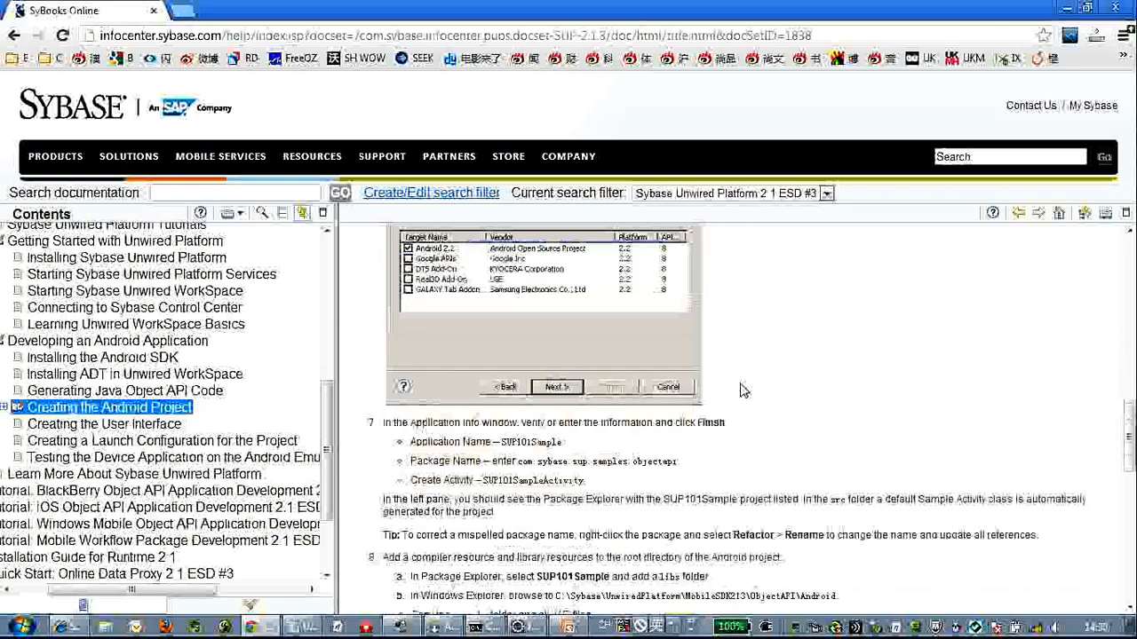
pyautogui.scroll(-2, 744, 391)
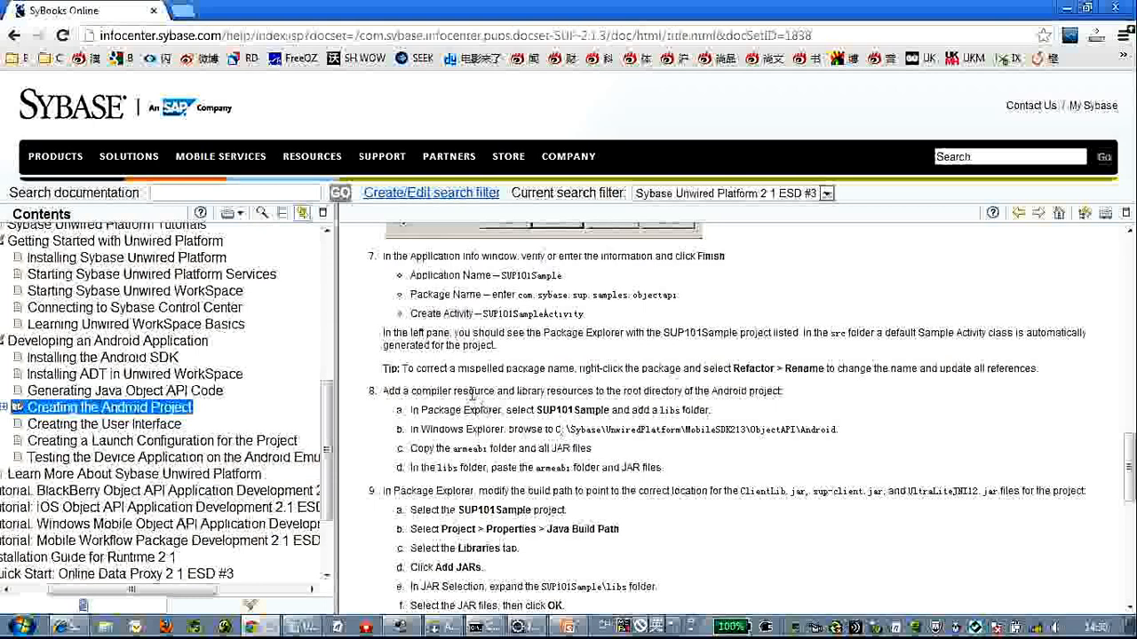
pyautogui.moveTo(453, 390); pyautogui.dragTo(815, 391)
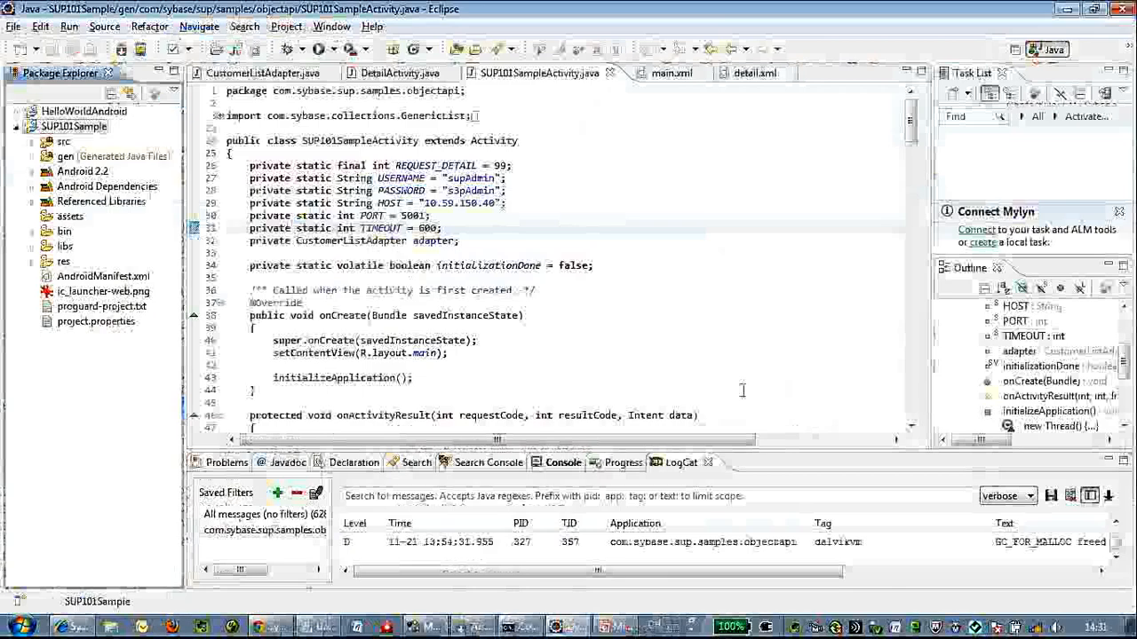
# - Review SUP101Sample's Java Build Path libraries showing ClientLib, sup-client and UltraLiteJNI12 JARs
pyautogui.rightClick(92, 134)
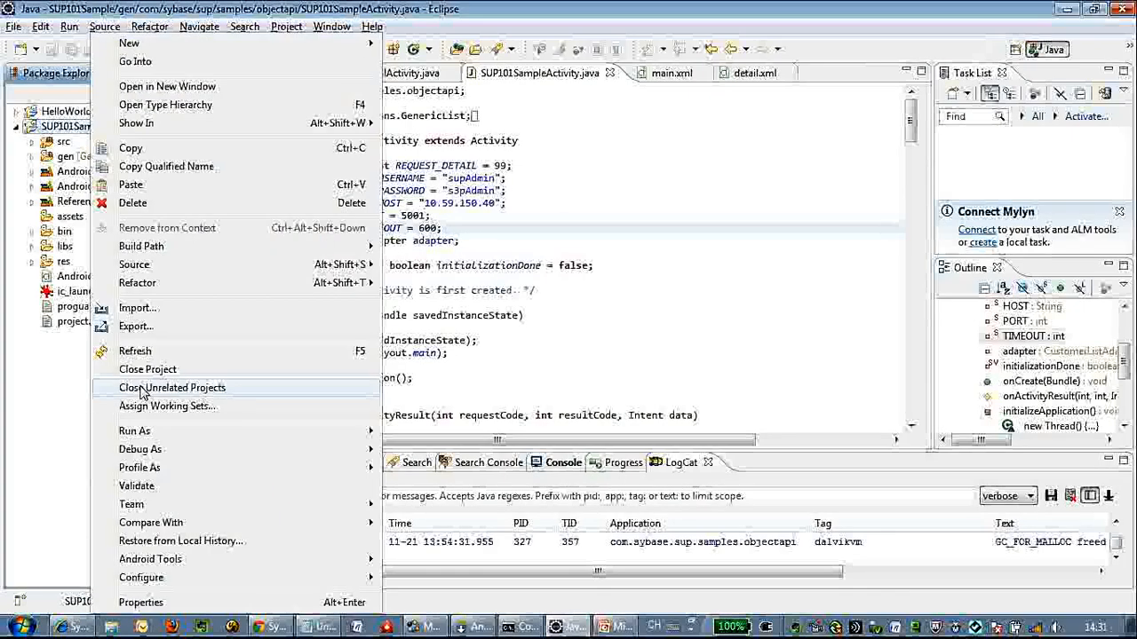
pyautogui.click(174, 603)
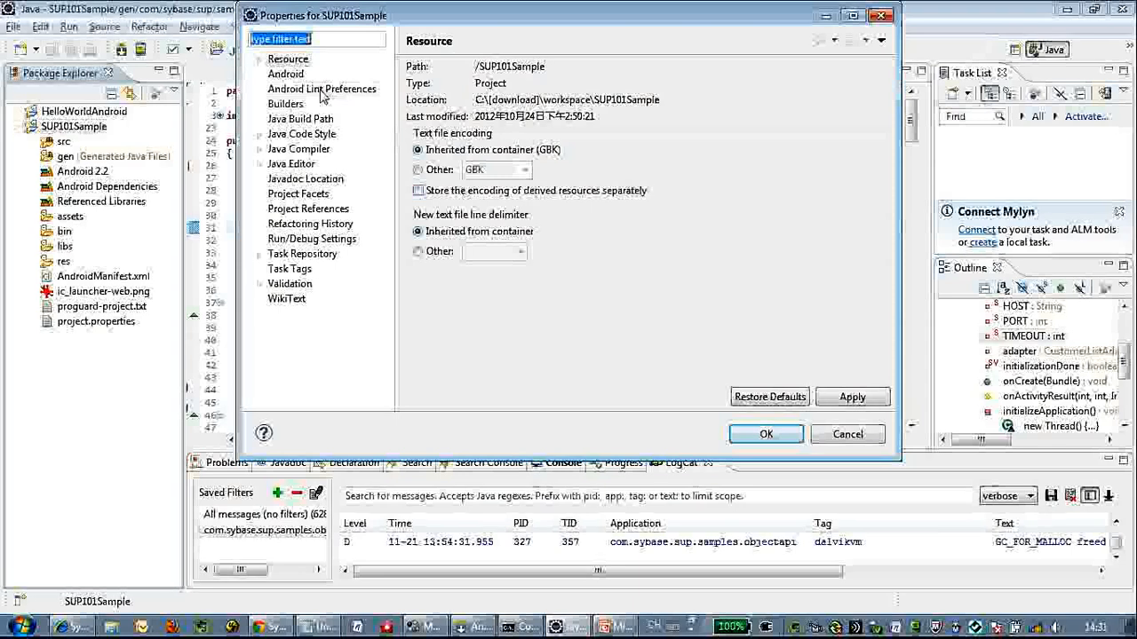
pyautogui.click(310, 120)
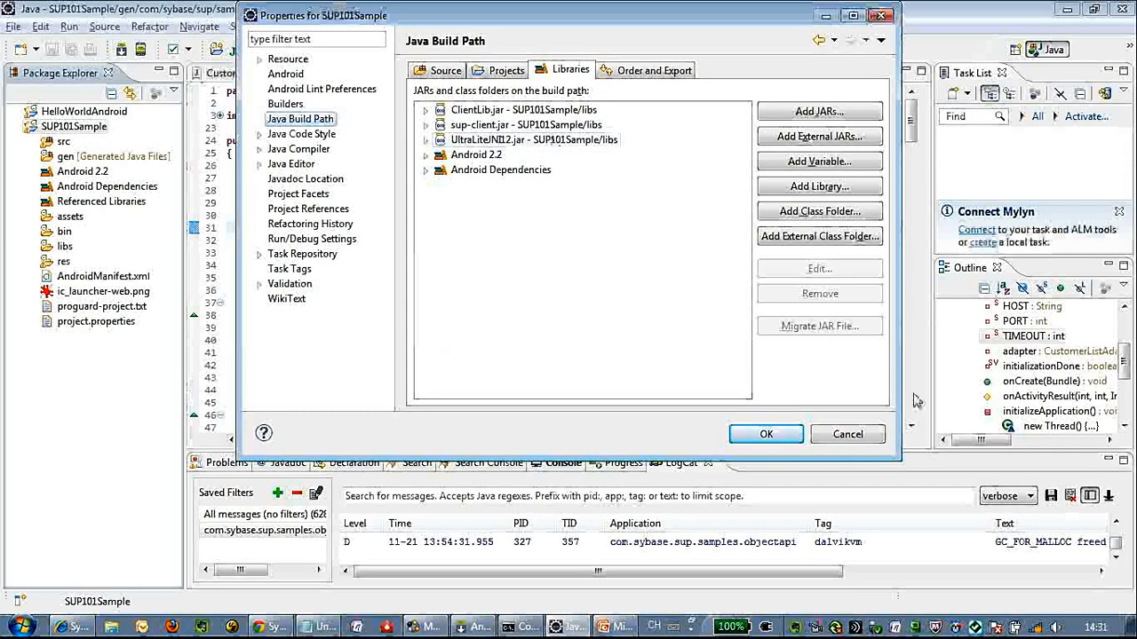
pyautogui.click(848, 434)
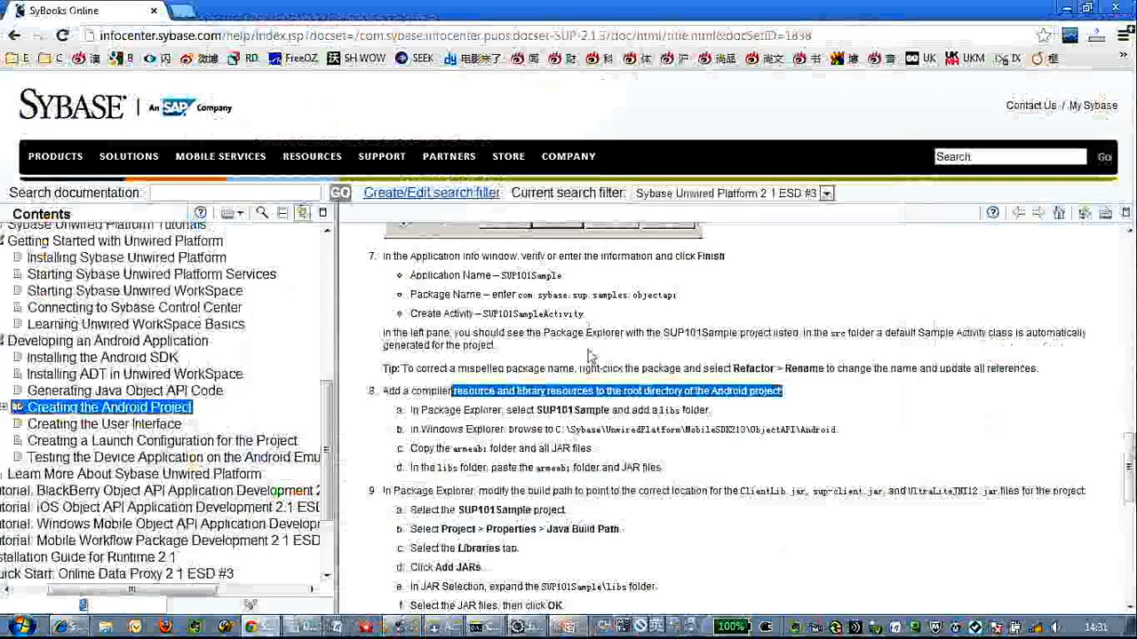
pyautogui.scroll(-2, 593, 417)
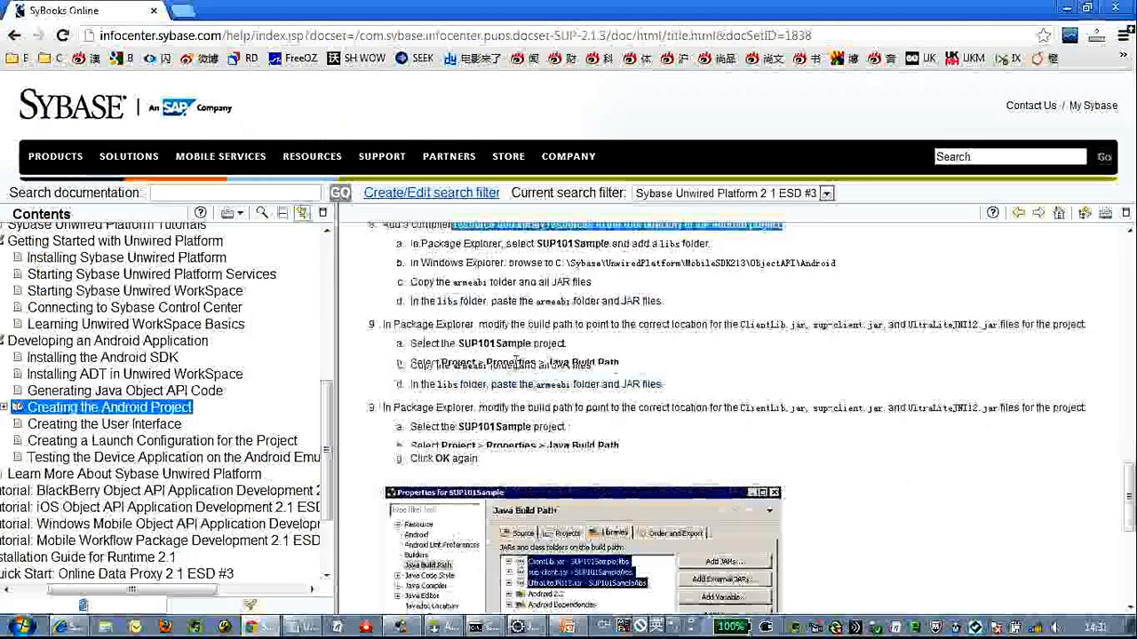
# - Mark step 9 on pointing the build path to the libs JARs, then bring up Windows Explorer
pyautogui.moveTo(513, 360)
pyautogui.mouseDown()
pyautogui.moveTo(686, 375)
pyautogui.moveTo(691, 435)
pyautogui.mouseUp()
pyautogui.click(691, 412)
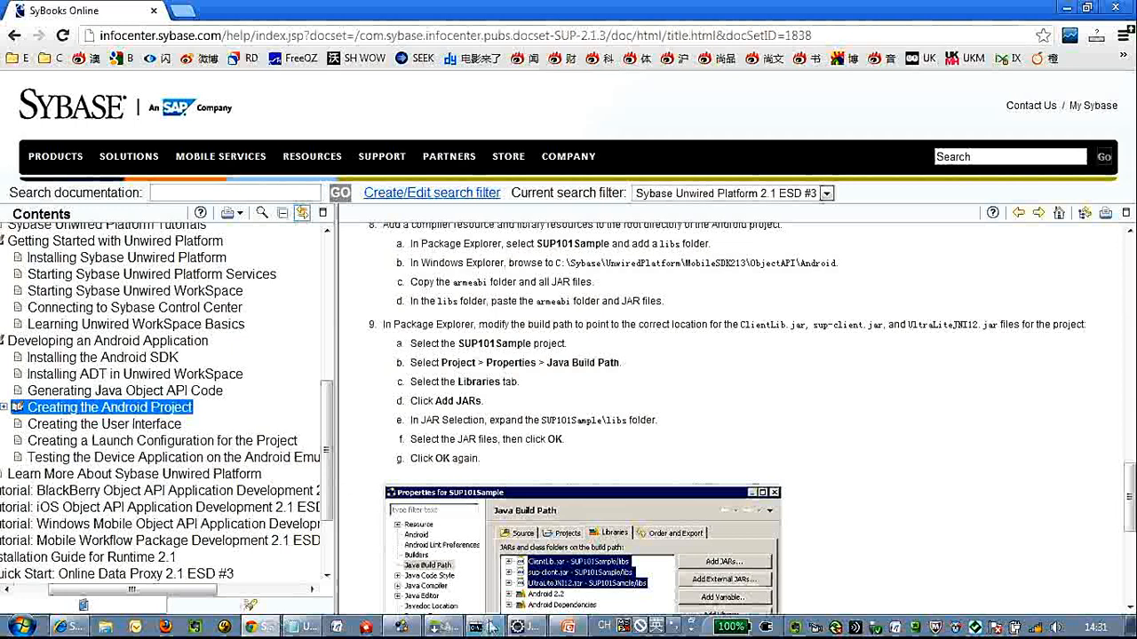
pyautogui.click(107, 627)
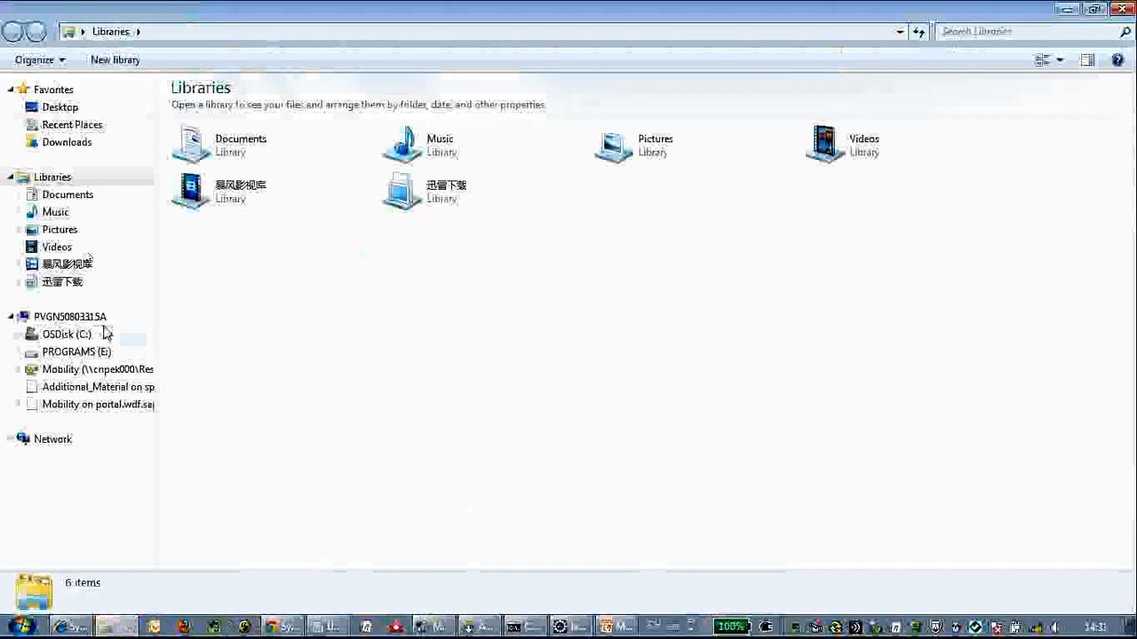
# - Browse into C:\Sybase\UnwiredPlatform\MobileSDK213, checking the path against the tutorial
pyautogui.click(84, 338)
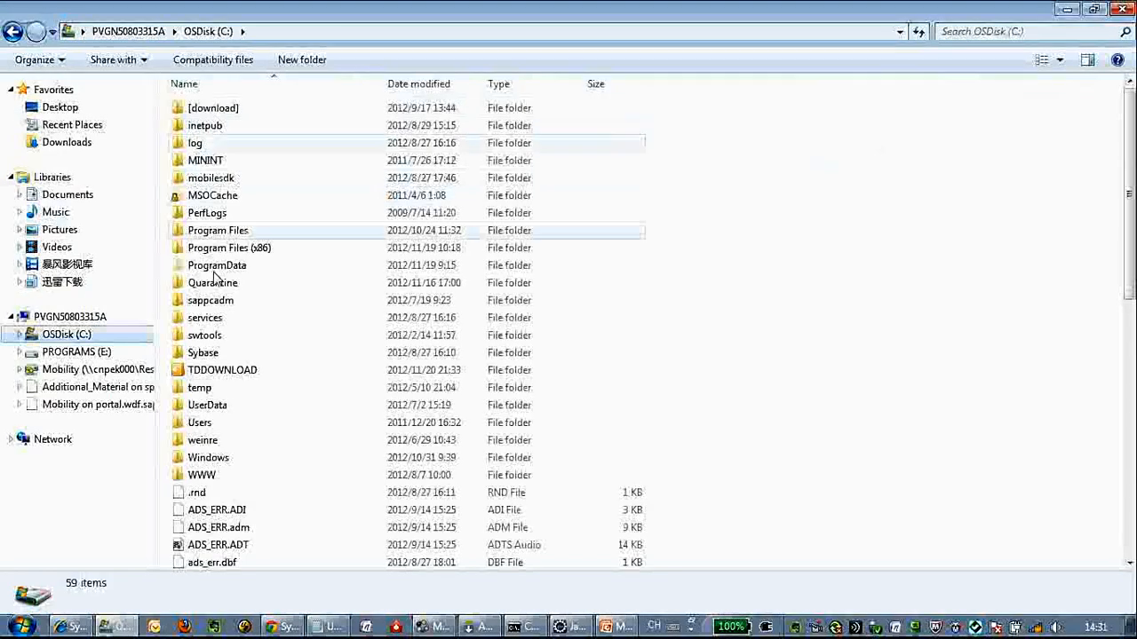
pyautogui.doubleClick(206, 353)
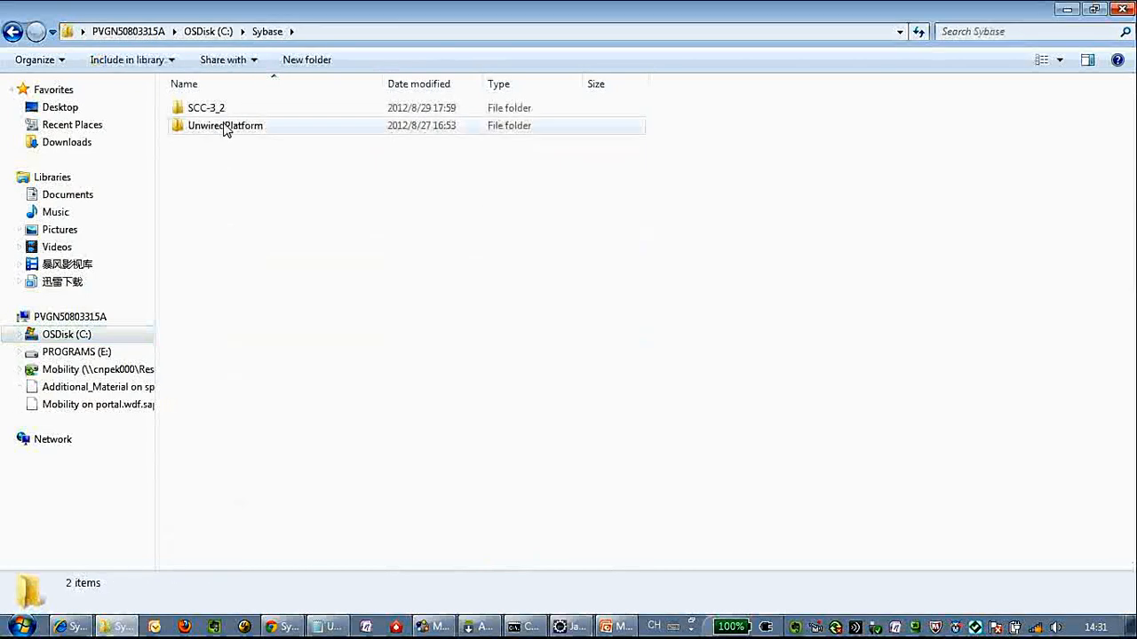
pyautogui.doubleClick(224, 125)
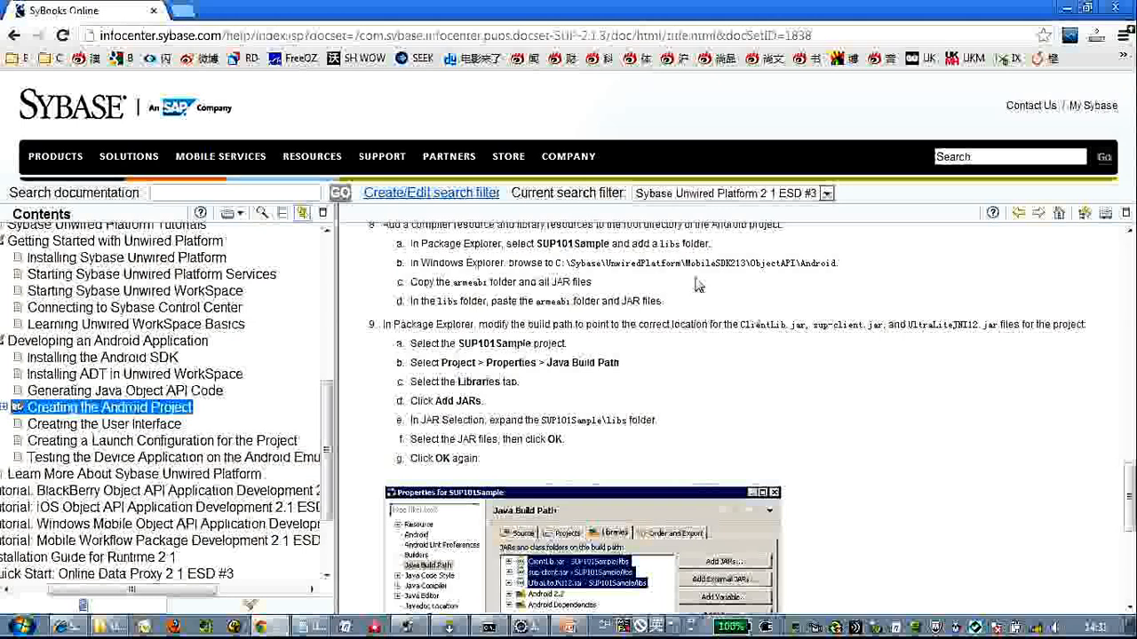
pyautogui.hotkey('alt', 'Tab')
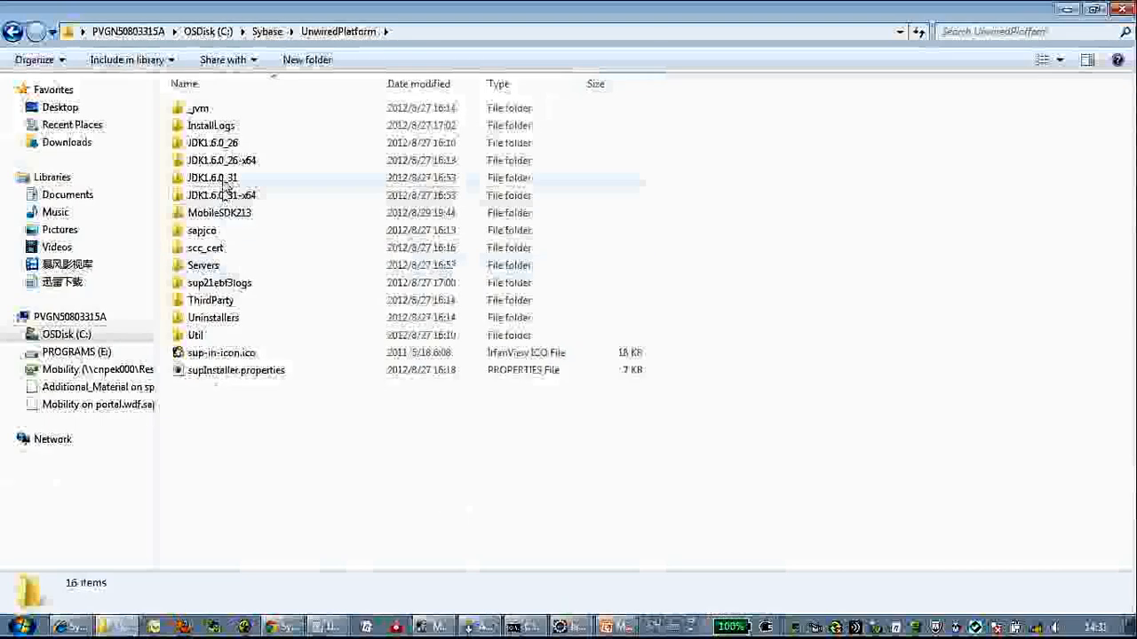
pyautogui.doubleClick(225, 215)
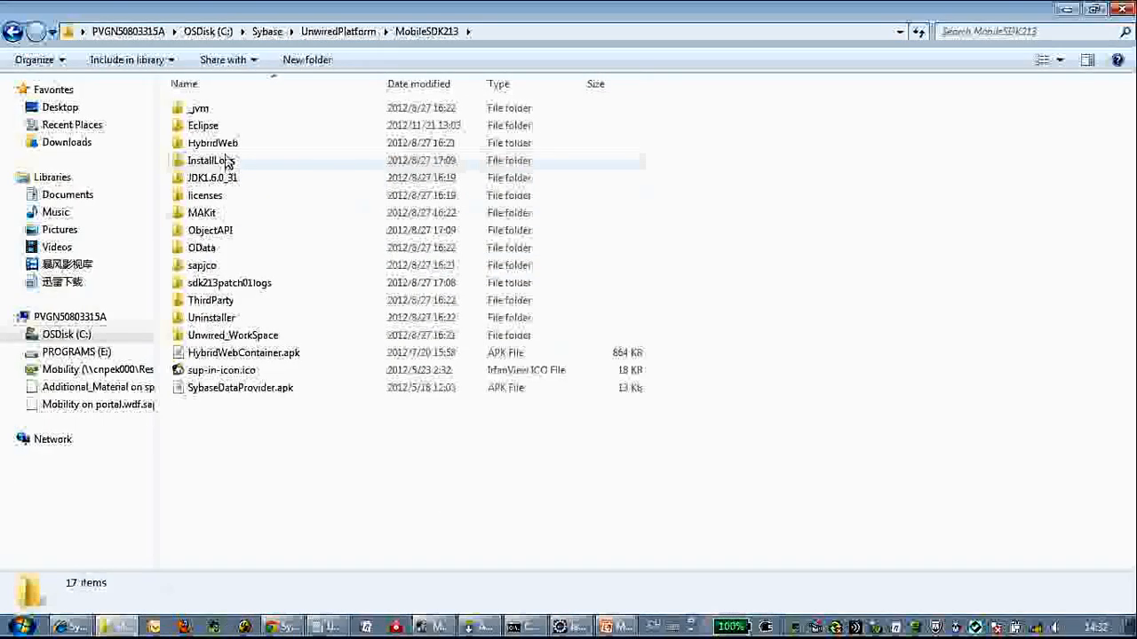
# - Reach the ObjectAPI\Android folder showing armeabi and the JAR files
pyautogui.hotkey('alt', 'Tab')
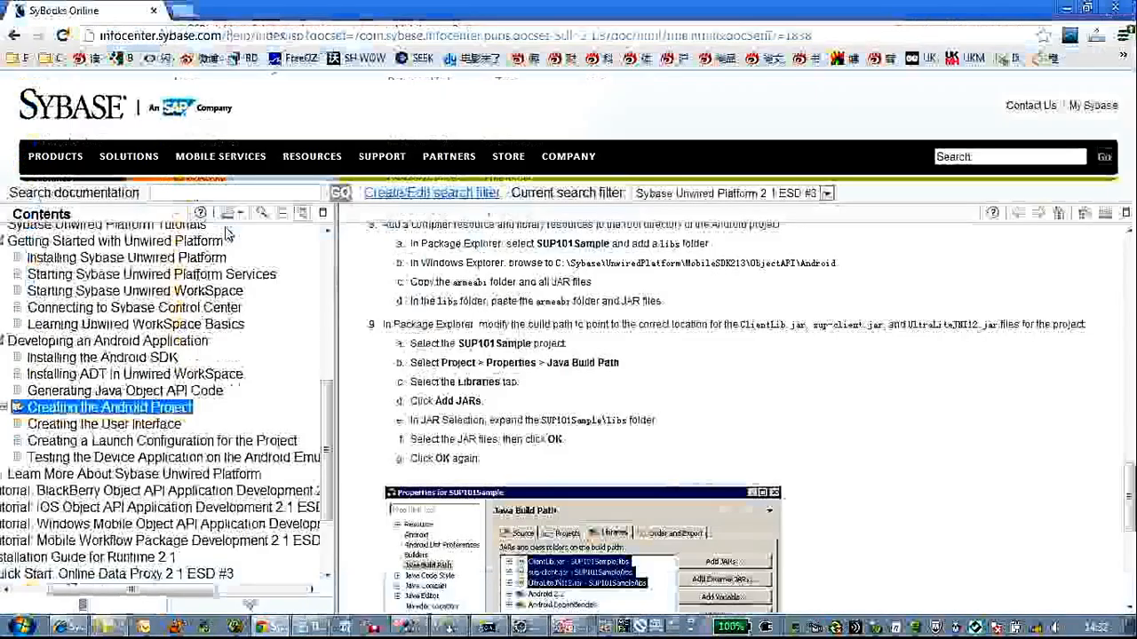
pyautogui.hotkey('alt', 'Tab')
pyautogui.doubleClick(223, 231)
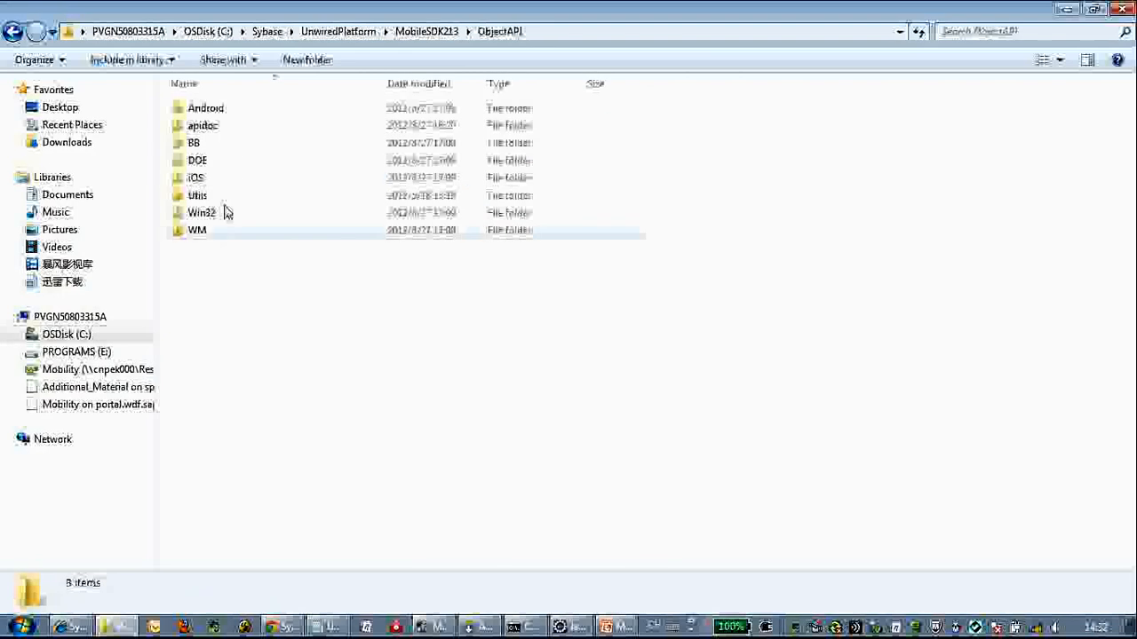
pyautogui.doubleClick(222, 114)
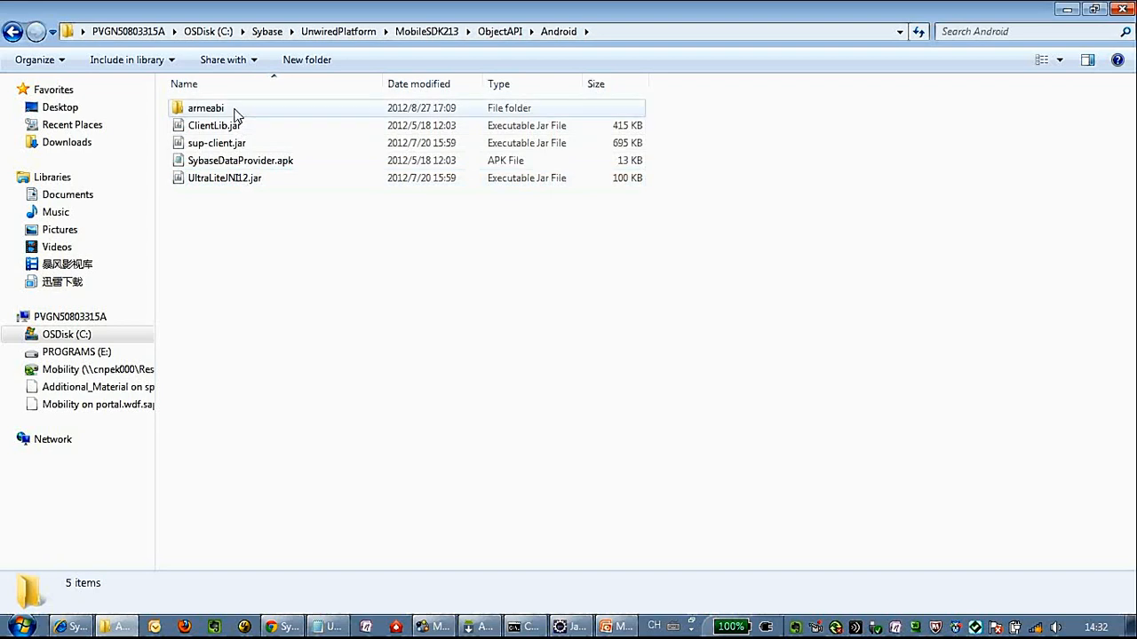
# - Browse the Contents tree to the Copying Unwired Platform Files to Sample Project topic
pyautogui.hotkey('alt', 'Tab')
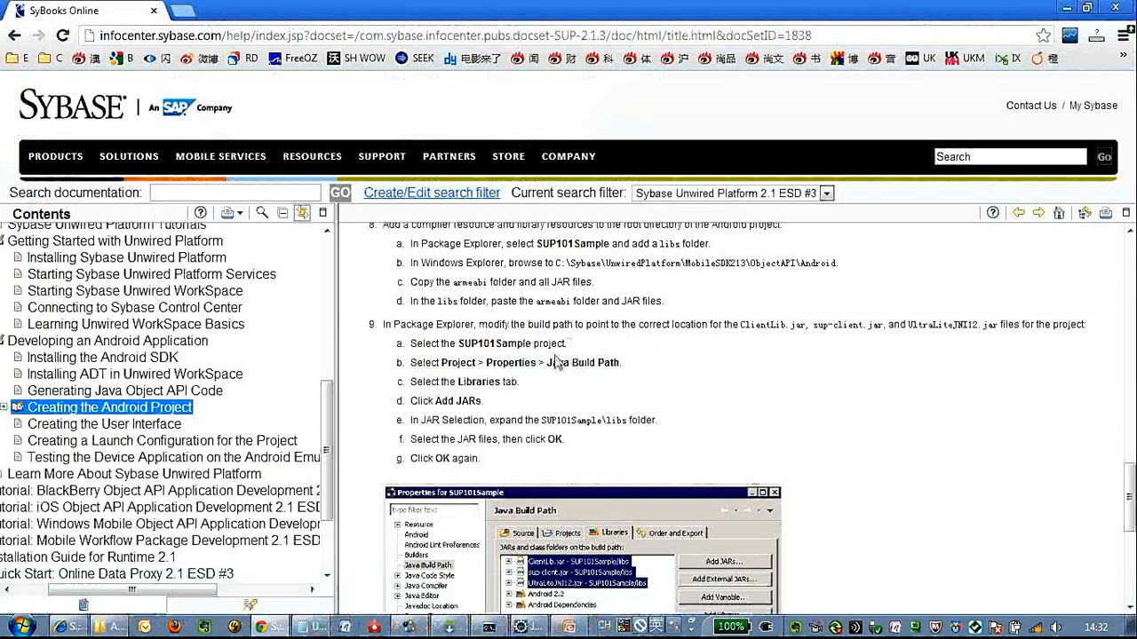
pyautogui.scroll(-1, 565, 356)
pyautogui.scroll(-2, 566, 356)
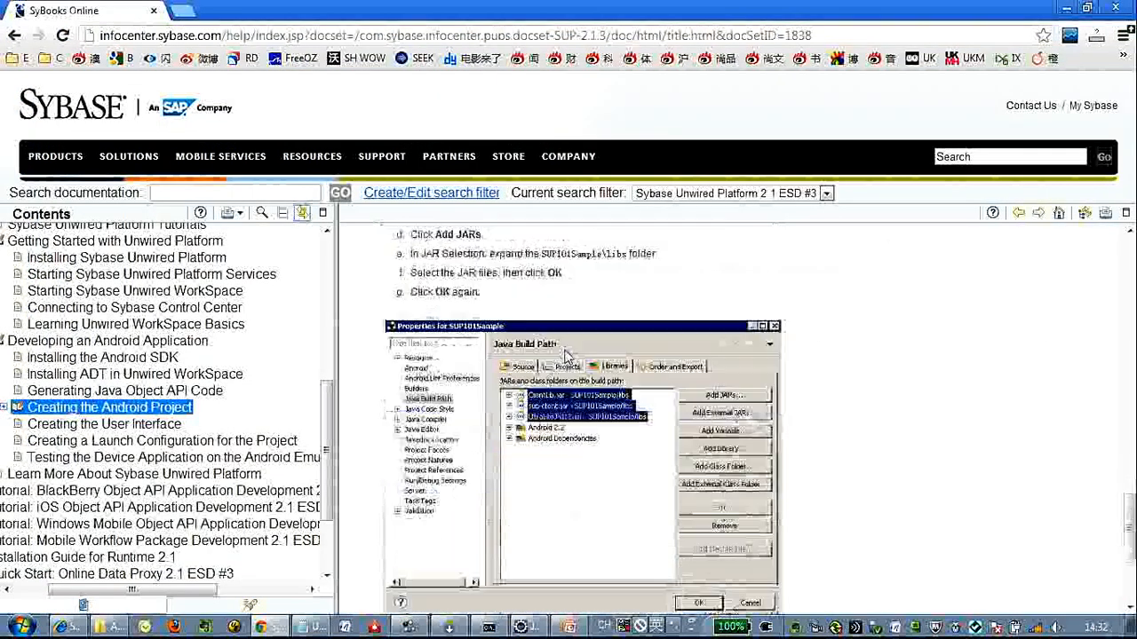
pyautogui.scroll(-1, 566, 356)
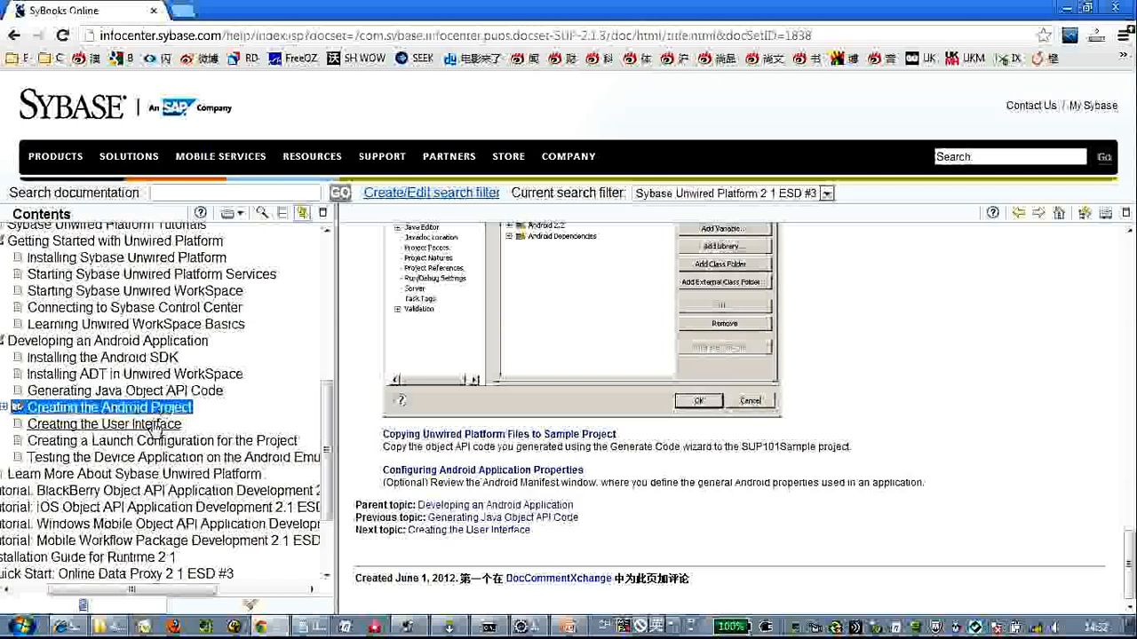
pyautogui.click(153, 424)
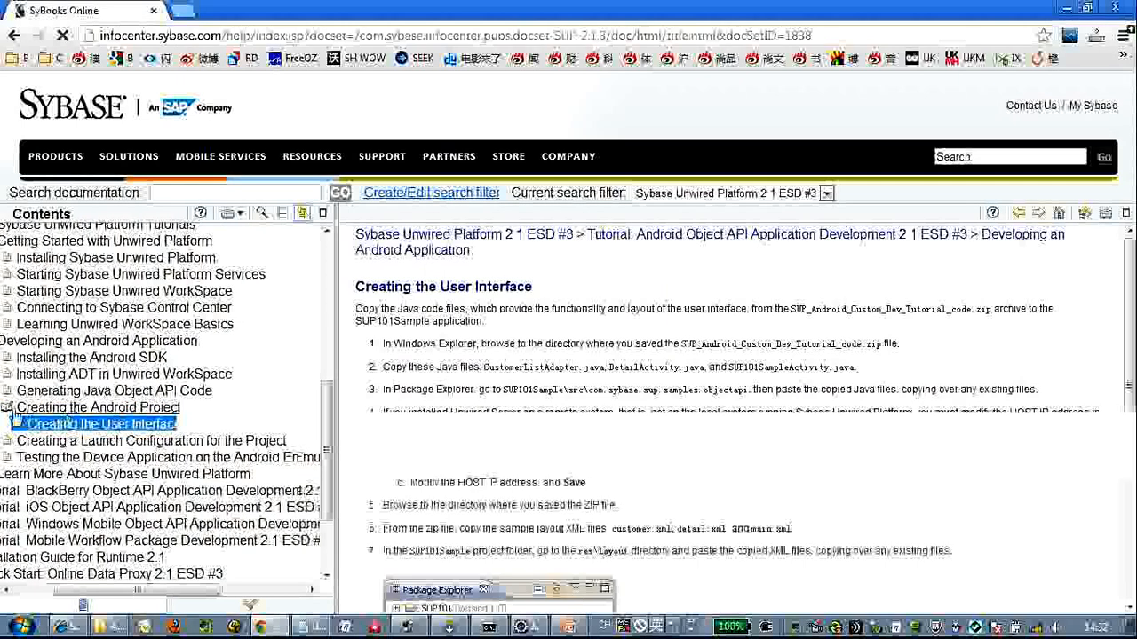
pyautogui.moveTo(144, 592); pyautogui.dragTo(110, 594)
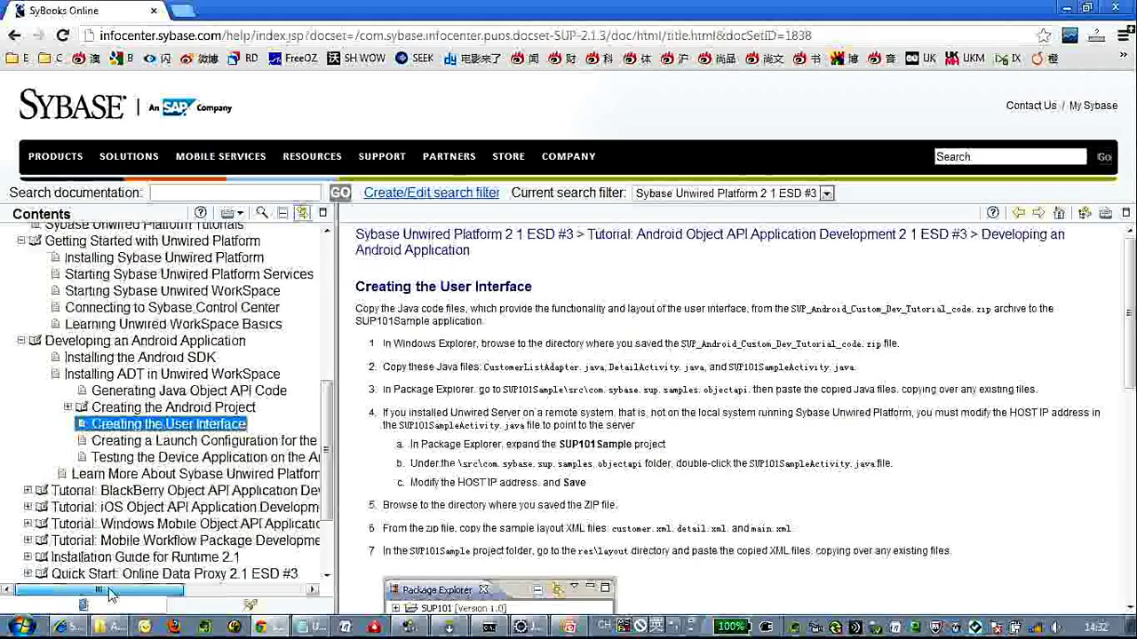
pyautogui.click(67, 406)
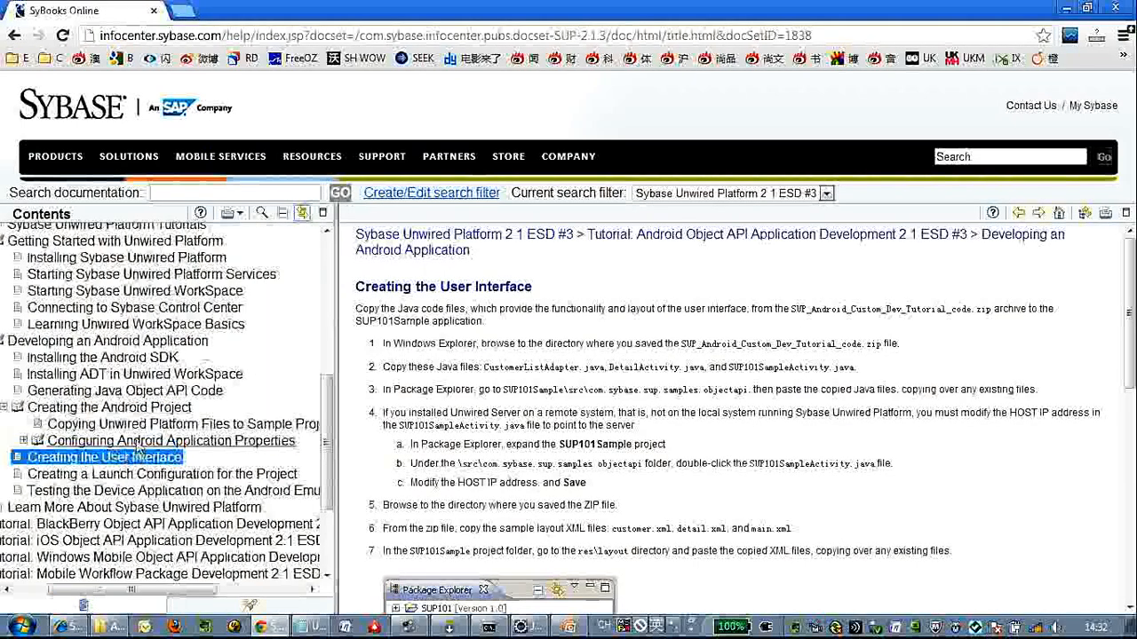
pyautogui.click(115, 441)
pyautogui.click(136, 425)
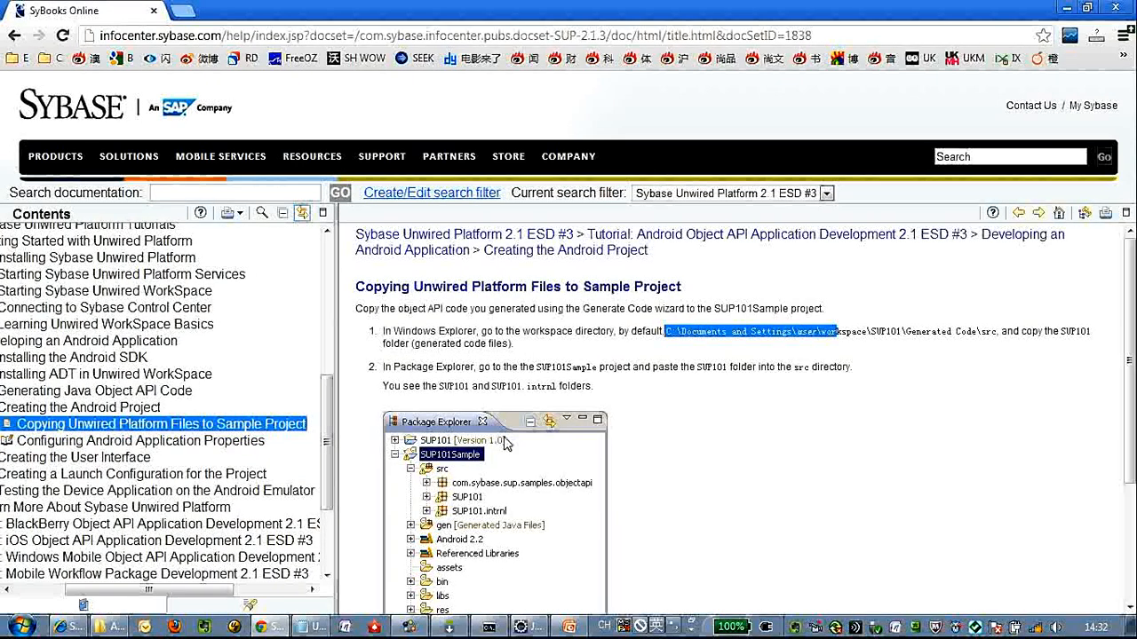
# - Look into C:\[download]\workspace\SUP101Sample, then go back up to the C: drive root
pyautogui.hotkey('alt', 'Tab')
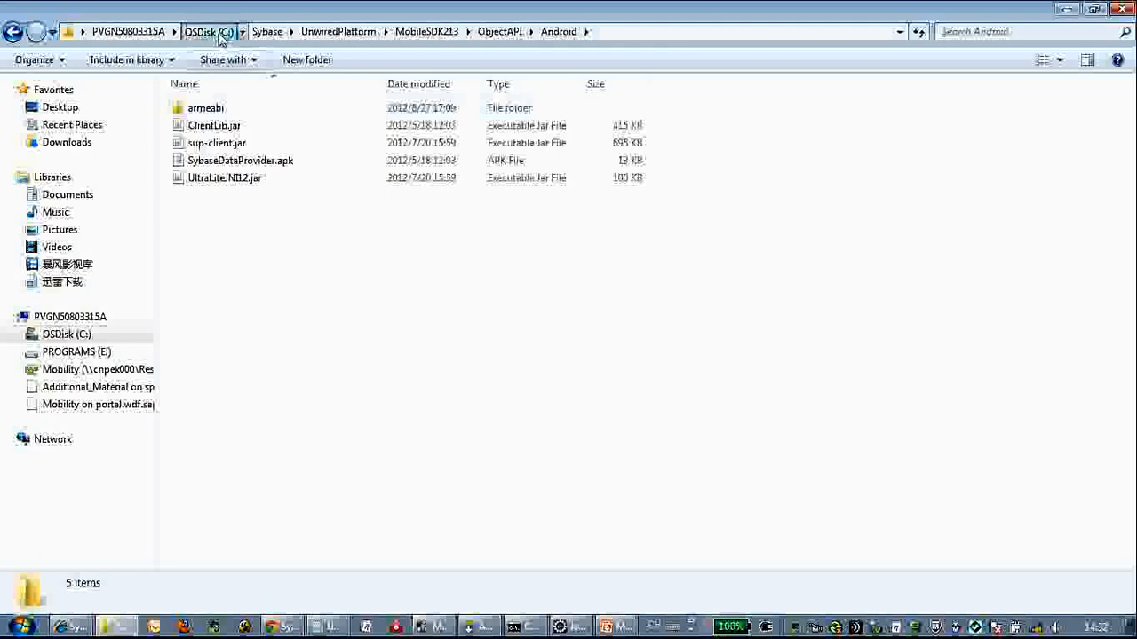
pyautogui.click(208, 31)
pyautogui.click(229, 116)
pyautogui.doubleClick(229, 111)
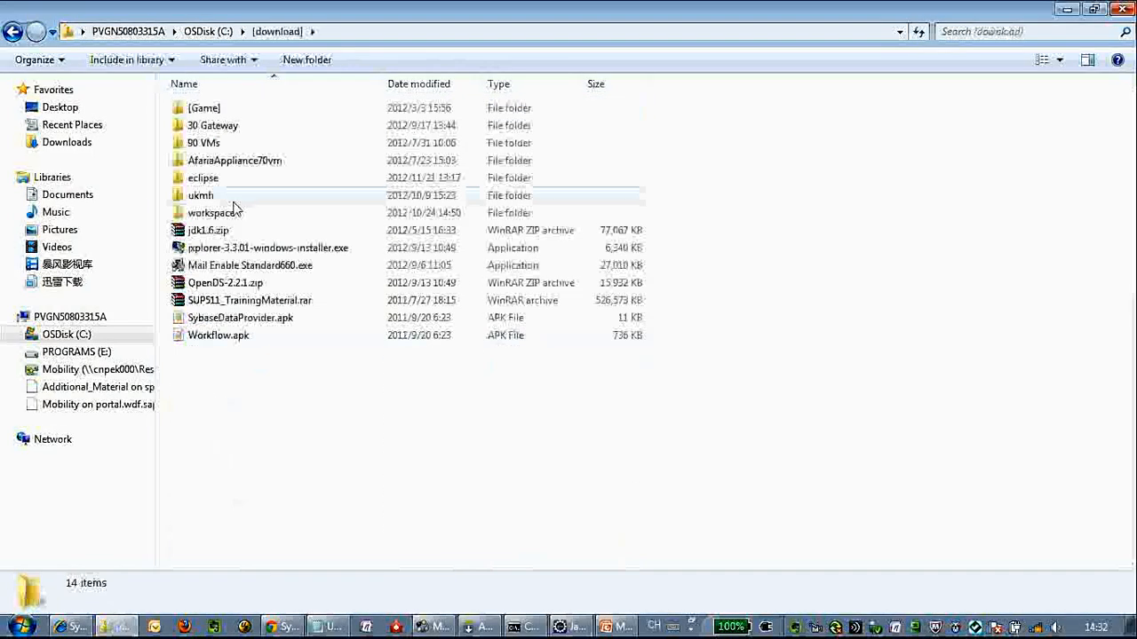
pyautogui.doubleClick(234, 213)
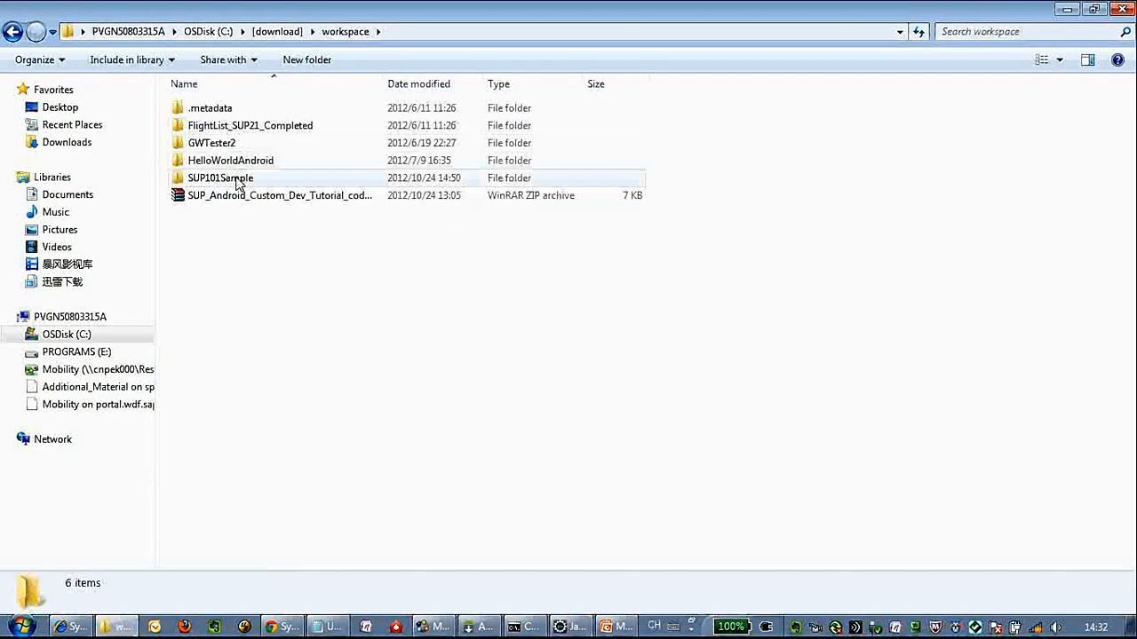
pyautogui.doubleClick(220, 177)
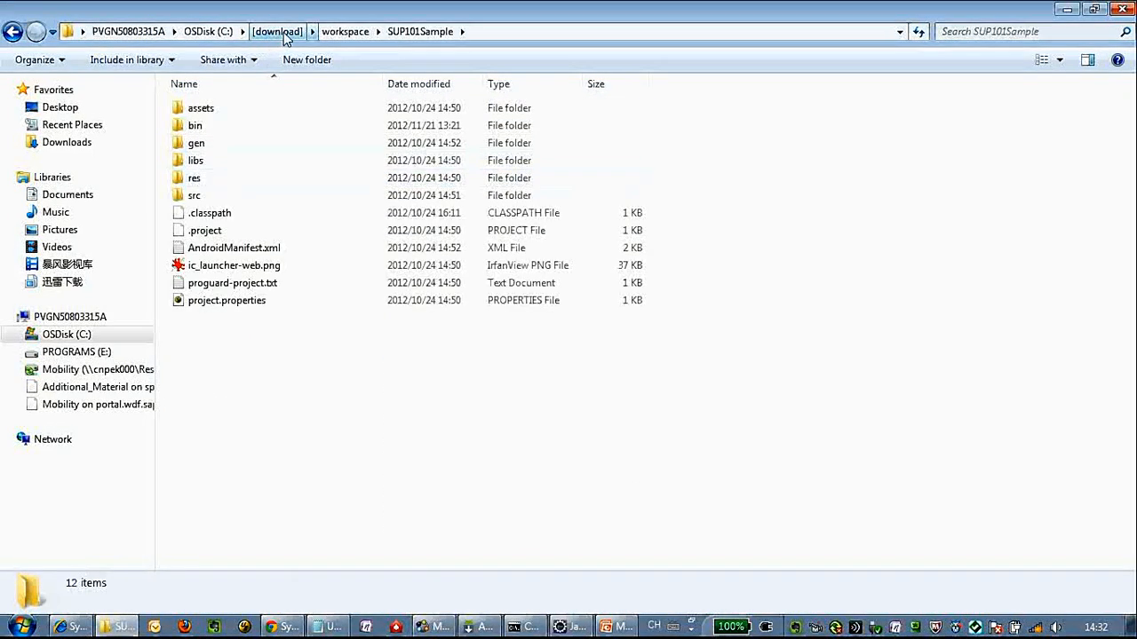
pyautogui.click(344, 31)
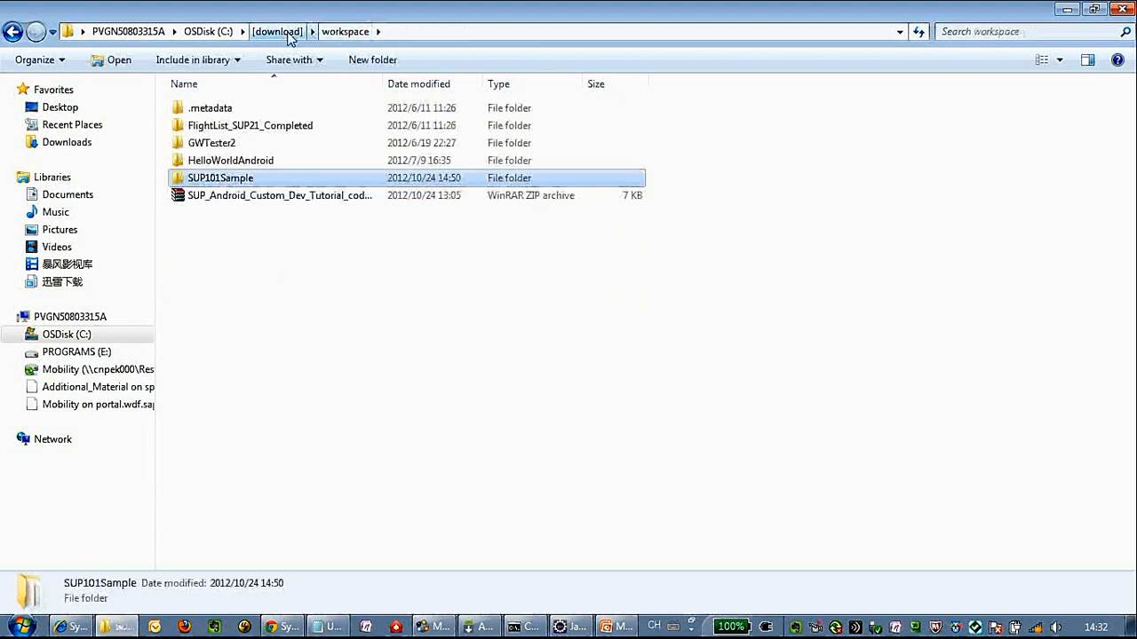
pyautogui.click(277, 31)
pyautogui.click(209, 31)
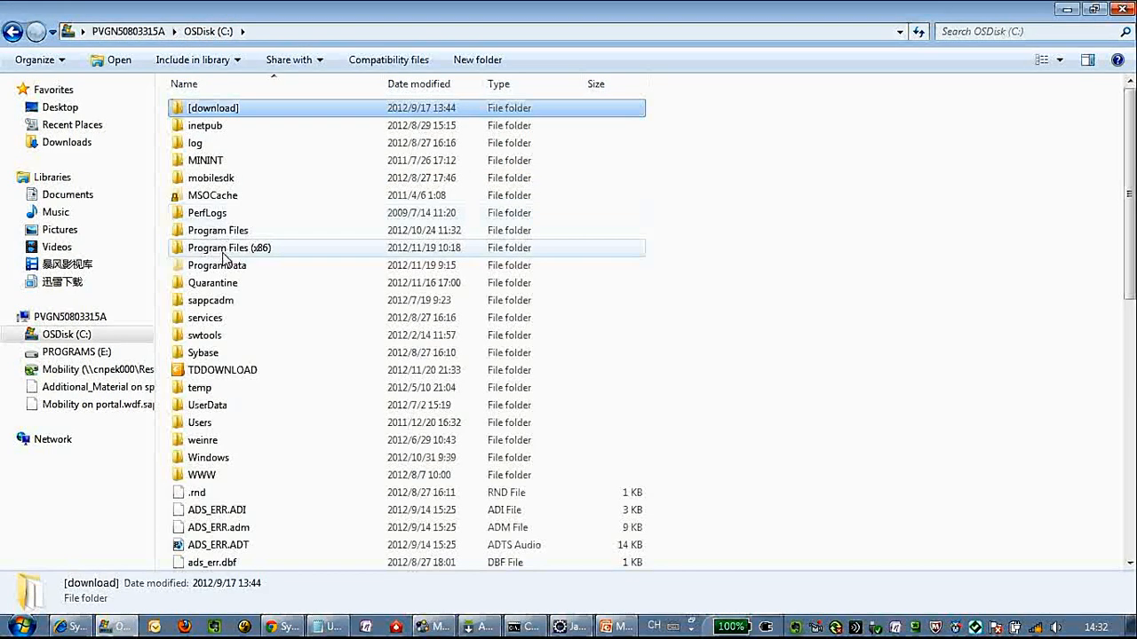
# - Reach C:\mobilesdk\workspace\iSales\Generated Code\src\iSales and select all its Java files
pyautogui.doubleClick(222, 177)
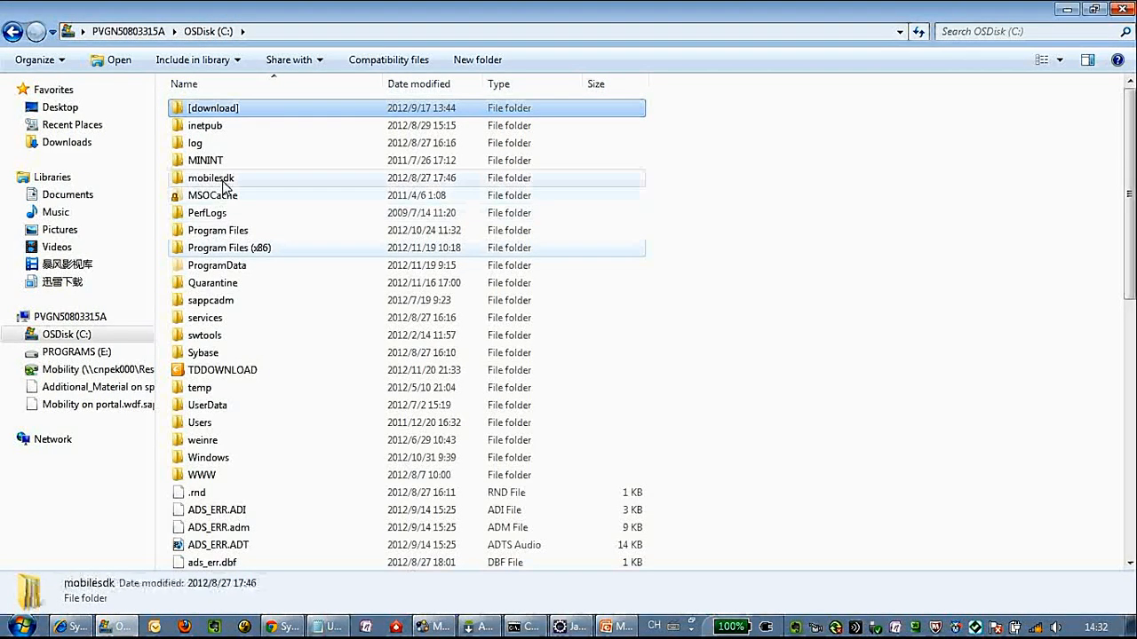
pyautogui.doubleClick(222, 111)
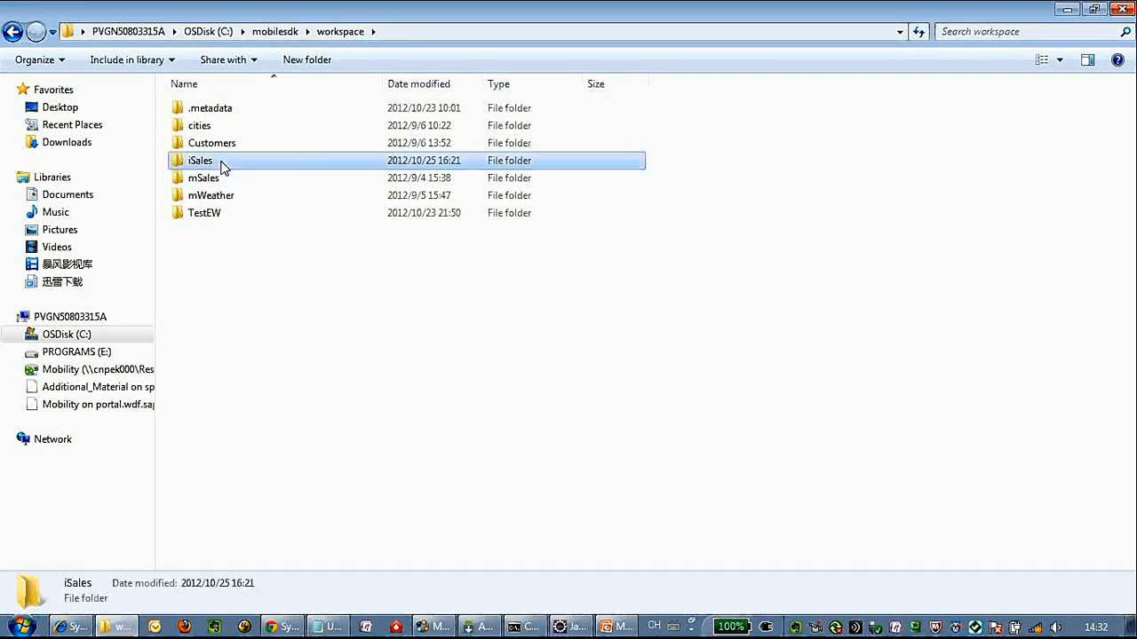
pyautogui.doubleClick(222, 165)
pyautogui.doubleClick(224, 197)
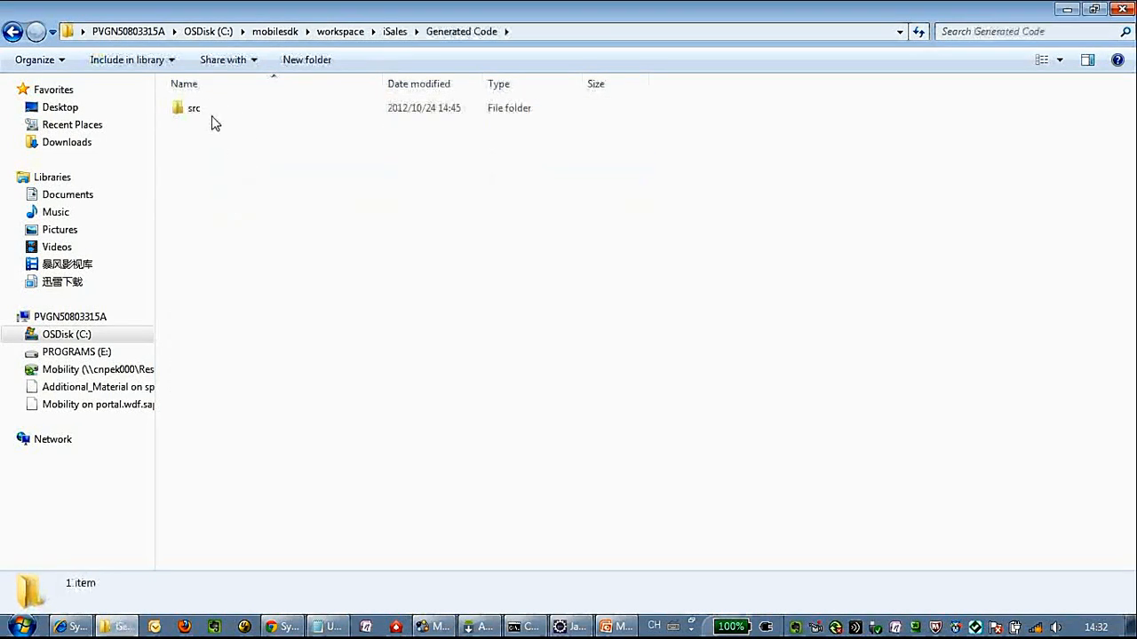
pyautogui.doubleClick(210, 117)
pyautogui.doubleClick(211, 117)
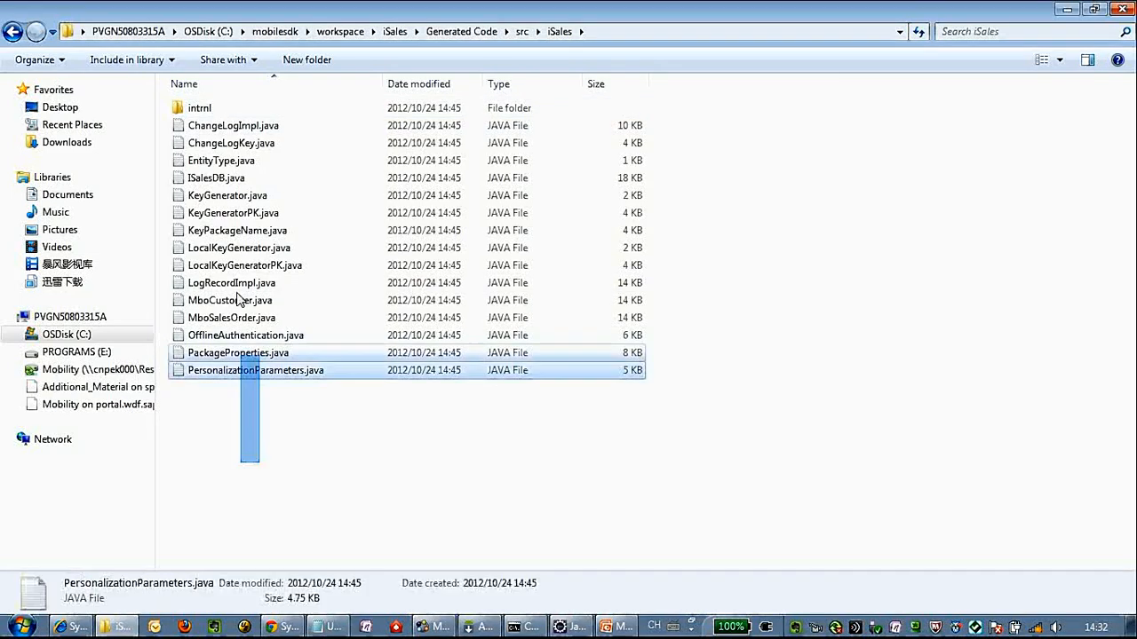
pyautogui.moveTo(264, 463); pyautogui.dragTo(242, 115)
pyautogui.click(380, 406)
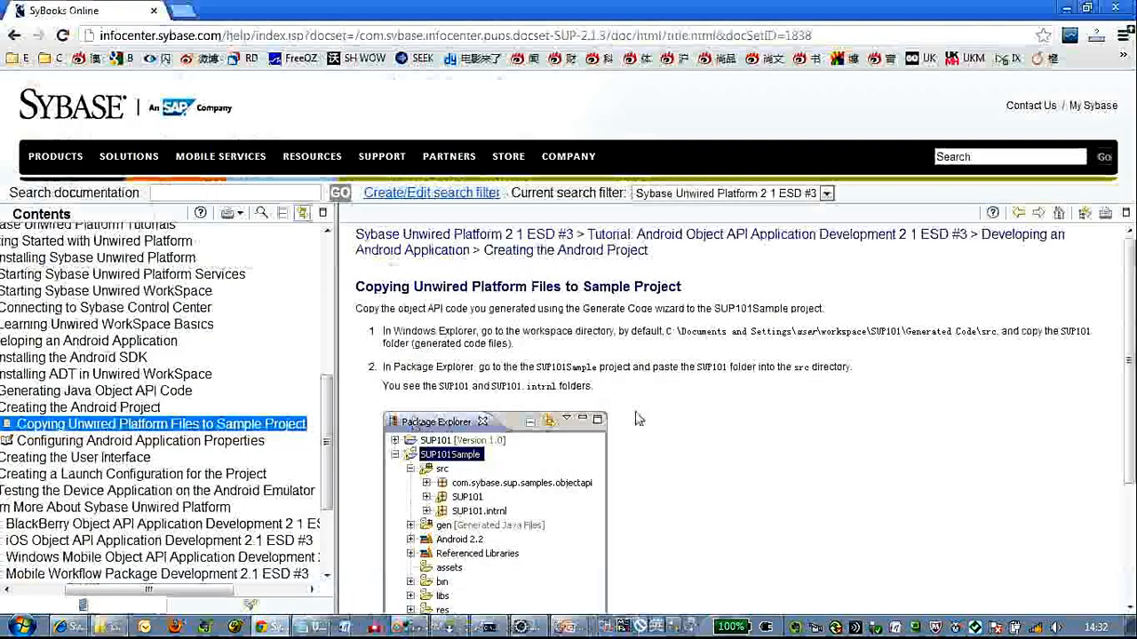
pyautogui.moveTo(683, 344); pyautogui.dragTo(715, 373)
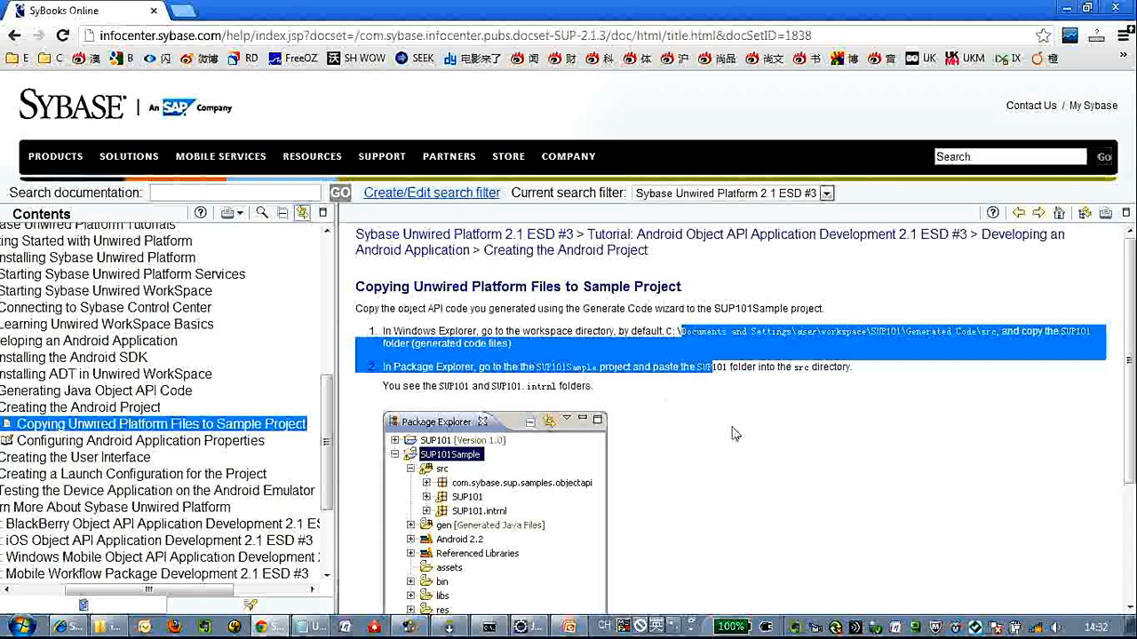
pyautogui.scroll(-4, 734, 433)
pyautogui.scroll(-1, 734, 433)
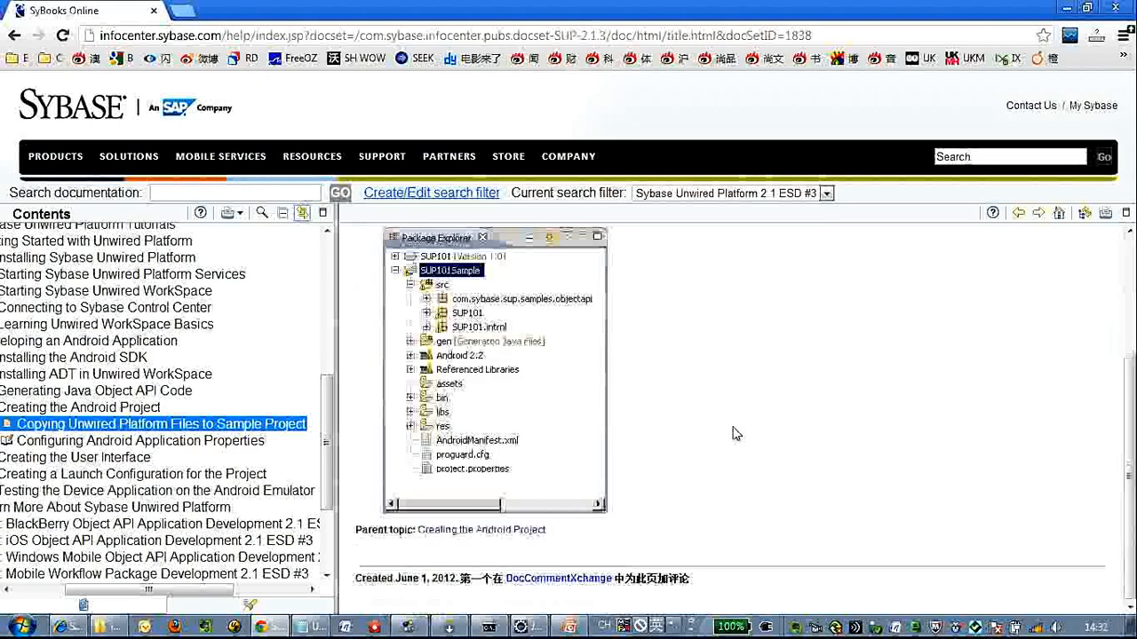
# - Expand SUP101Sample's src in Eclipse to show the generated iSales and iSales.intrnl packages
pyautogui.click(517, 625)
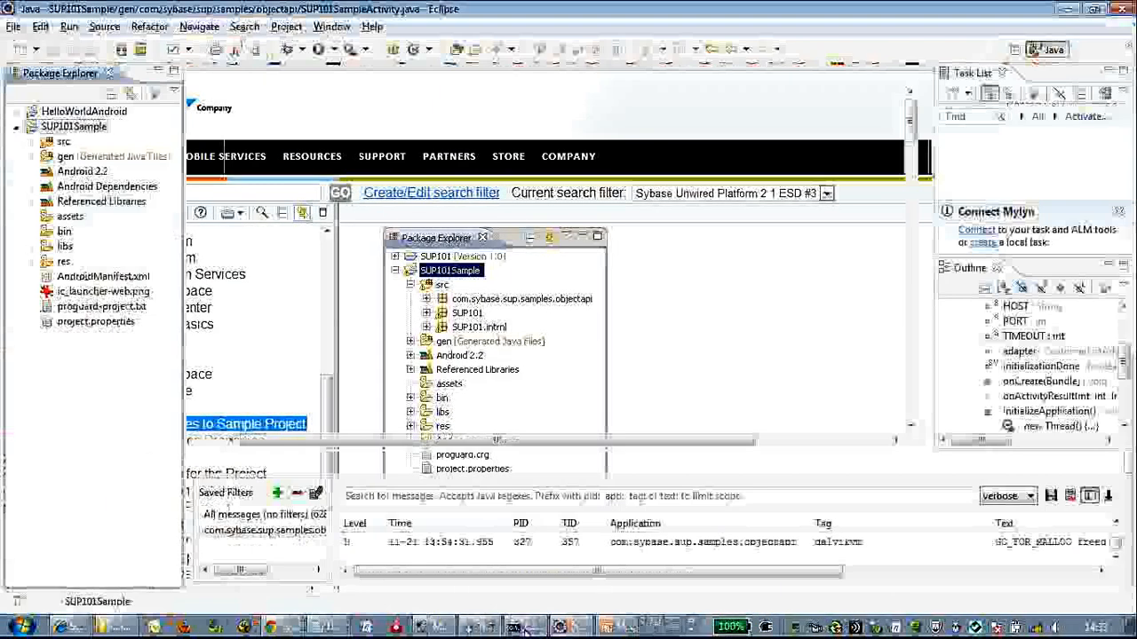
pyautogui.click(32, 156)
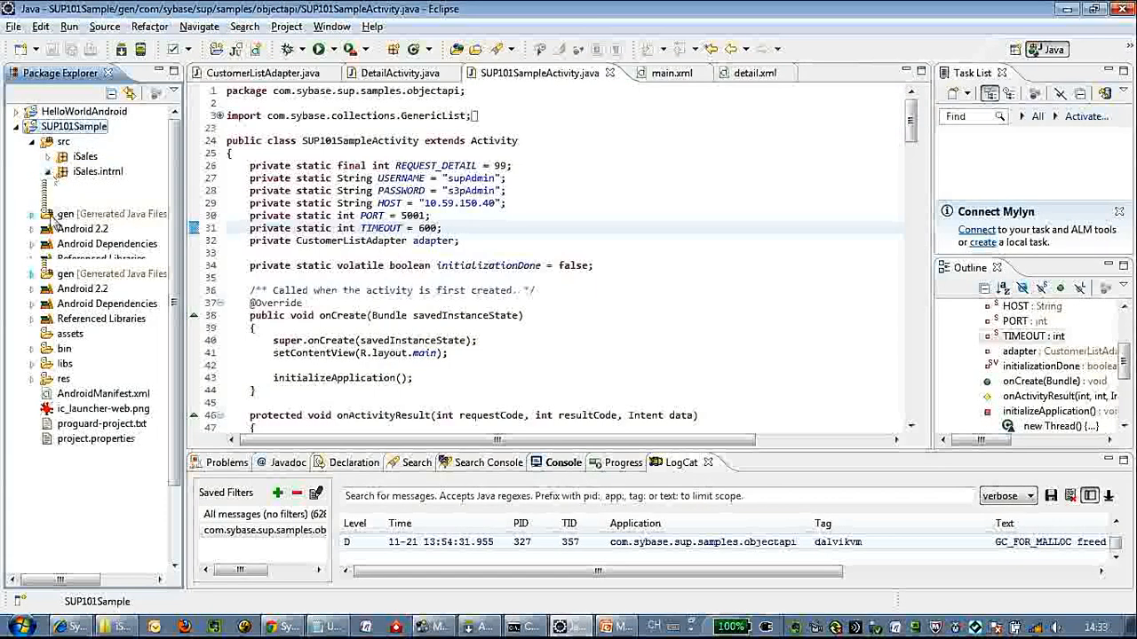
pyautogui.moveTo(52, 220); pyautogui.dragTo(259, 217)
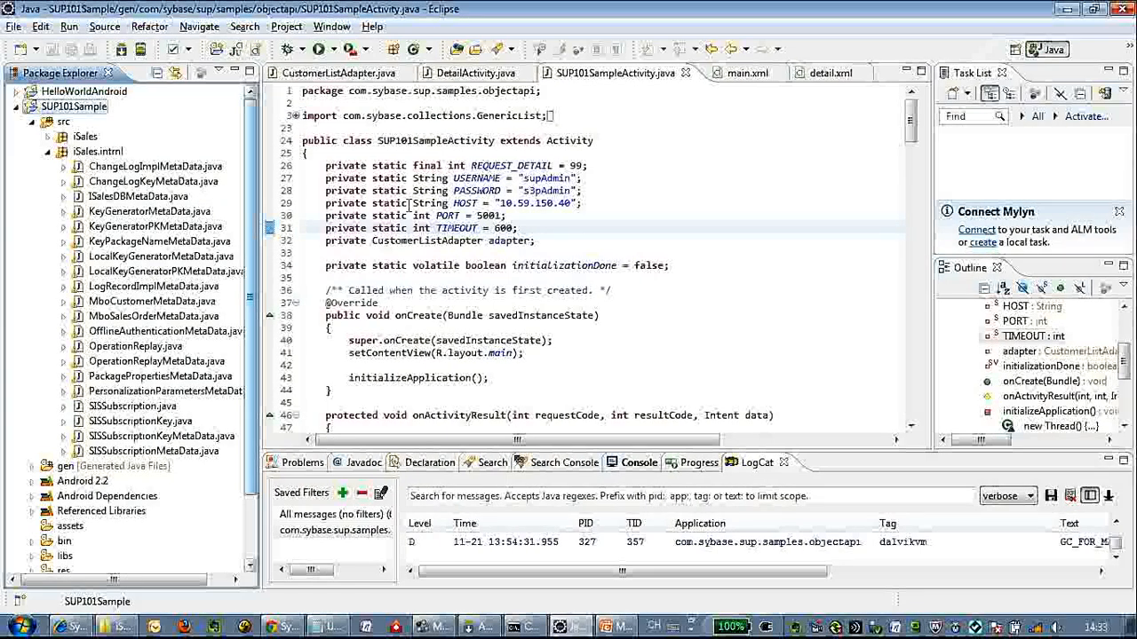
pyautogui.hotkey('alt', 'Tab')
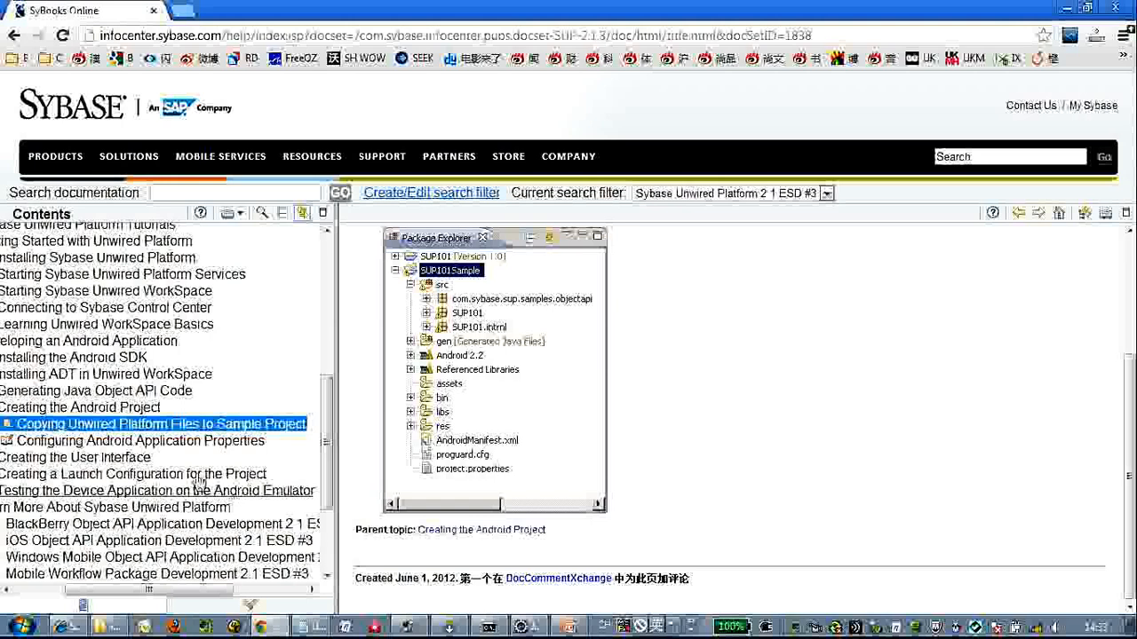
# - Read the Adding User Permissions topic under Configuring Android Application Properties, highlighting its manifest steps
pyautogui.moveTo(175, 594); pyautogui.dragTo(126, 594)
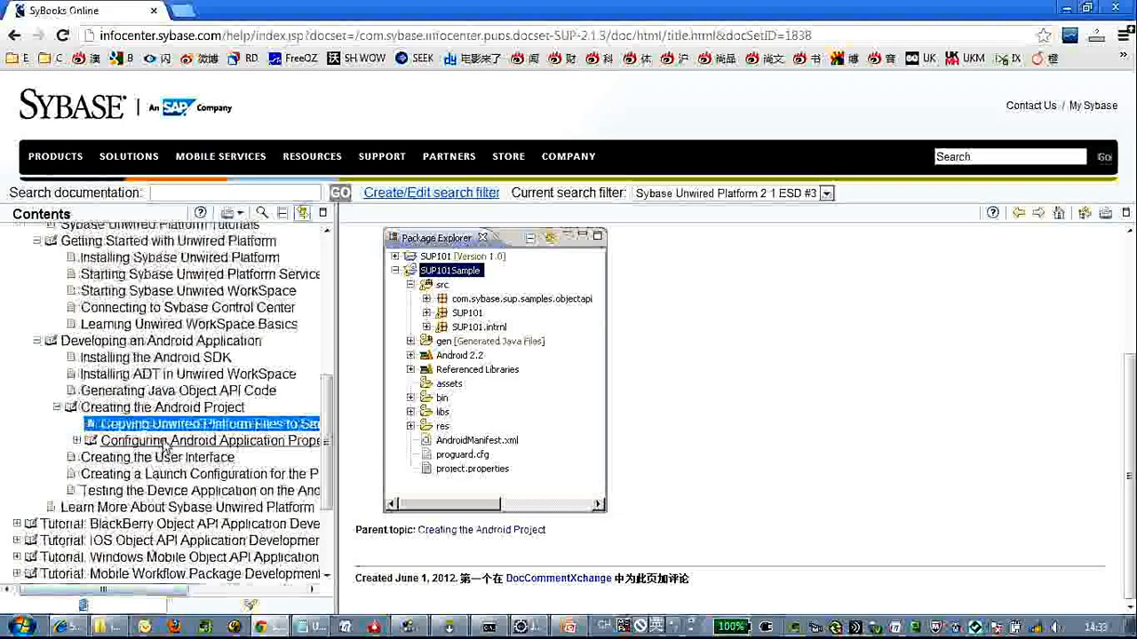
pyautogui.click(164, 441)
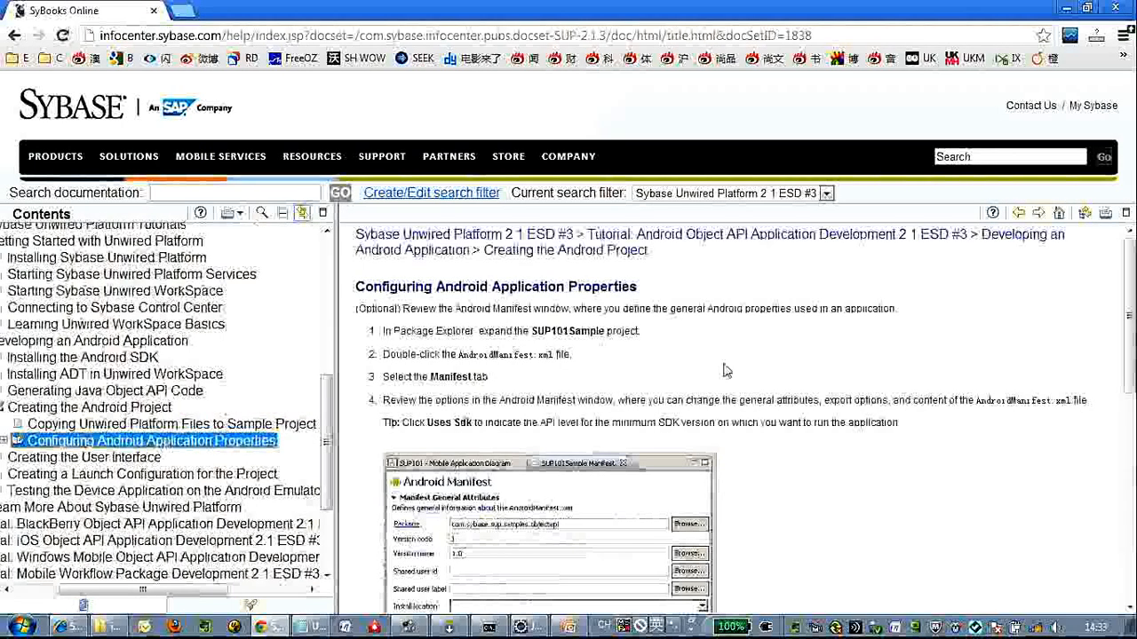
pyautogui.scroll(-1, 755, 372)
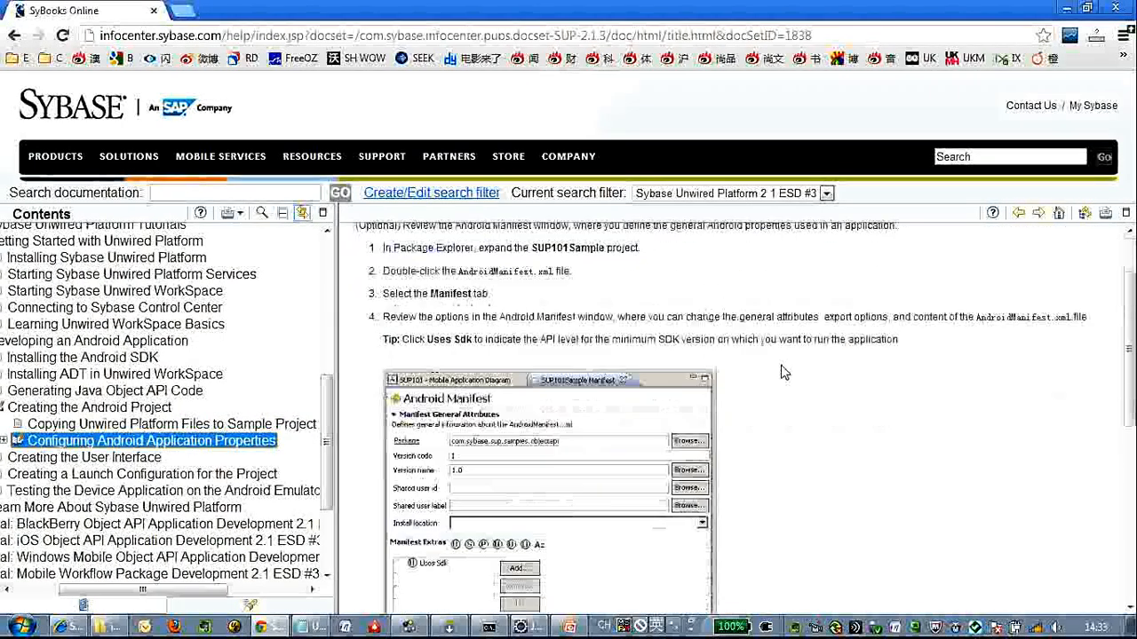
pyautogui.scroll(-1, 784, 373)
pyautogui.scroll(-2, 784, 373)
pyautogui.scroll(-2, 784, 373)
pyautogui.scroll(1, 784, 372)
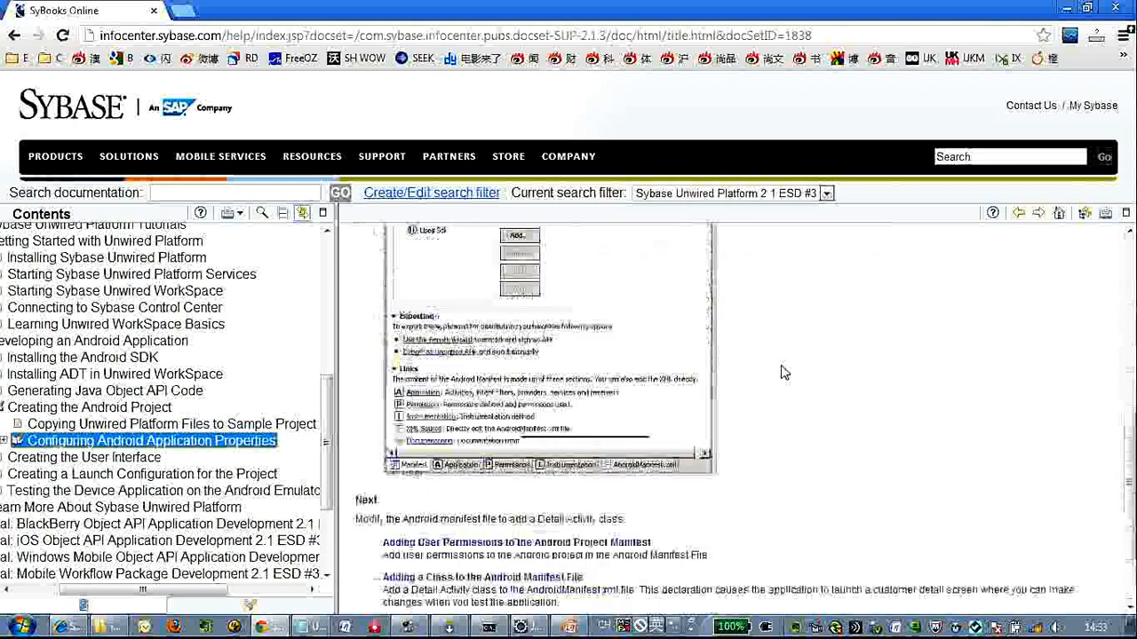
pyautogui.scroll(4, 784, 373)
pyautogui.scroll(2, 784, 373)
pyautogui.scroll(-3, 784, 373)
pyautogui.scroll(-2, 784, 373)
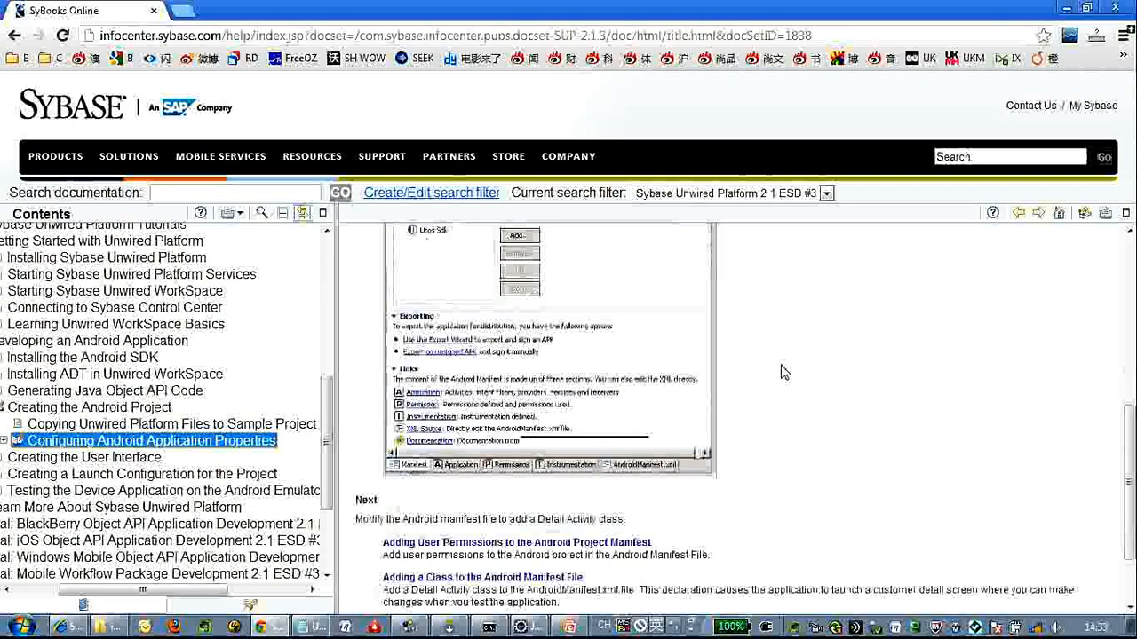
pyautogui.hscroll(-3, 142, 546)
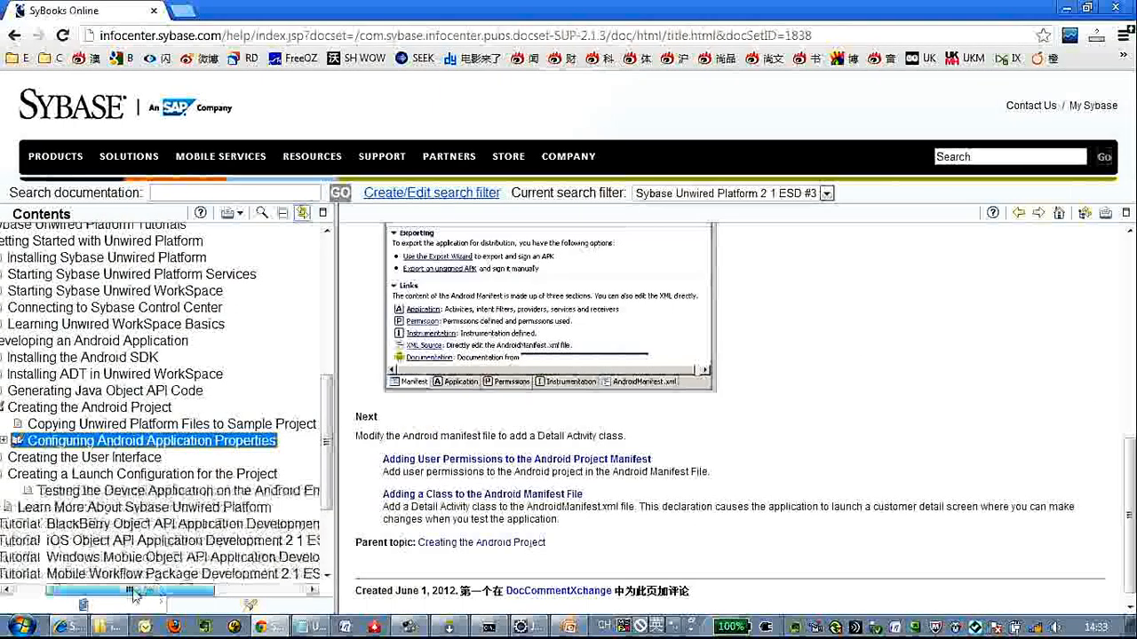
pyautogui.click(49, 440)
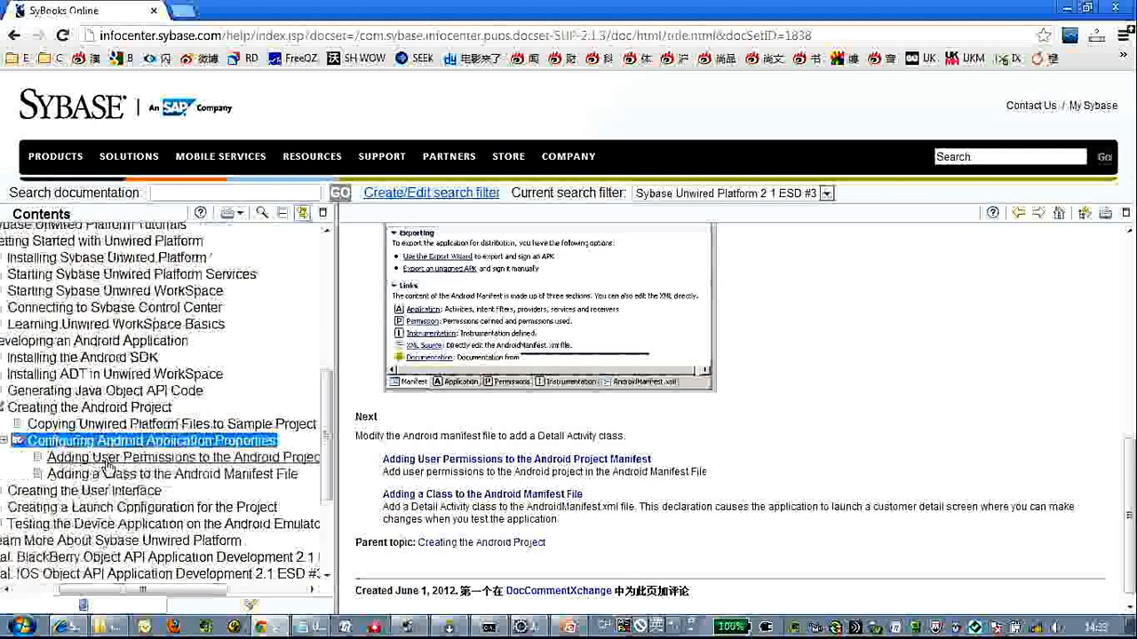
pyautogui.click(106, 457)
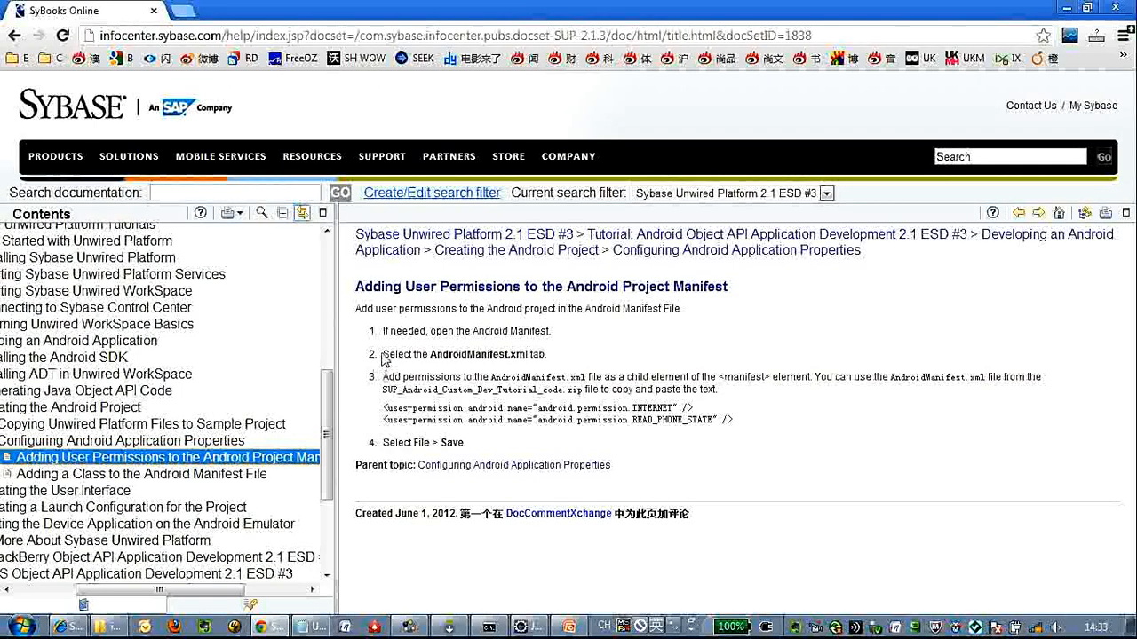
pyautogui.moveTo(452, 367); pyautogui.dragTo(775, 421)
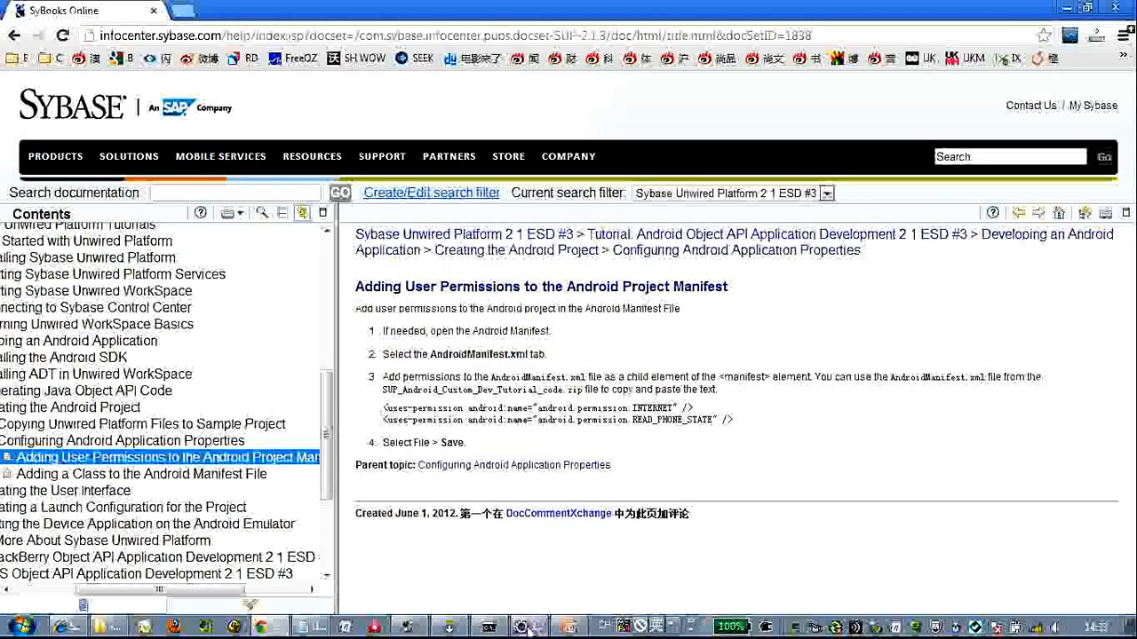
pyautogui.click(532, 626)
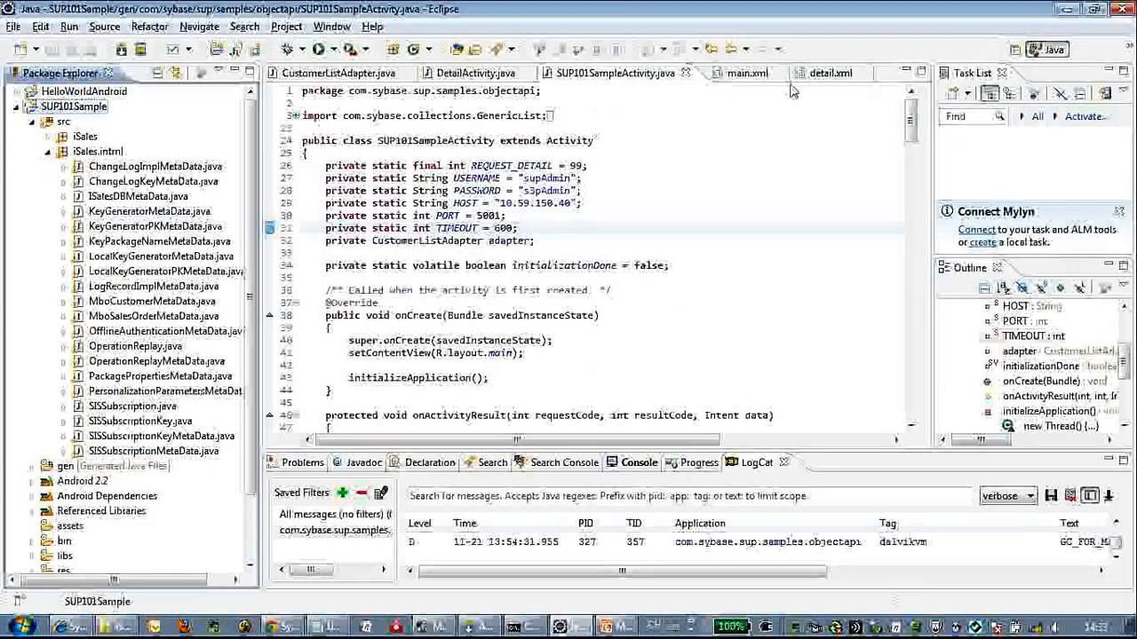
pyautogui.scroll(-1, 252, 512)
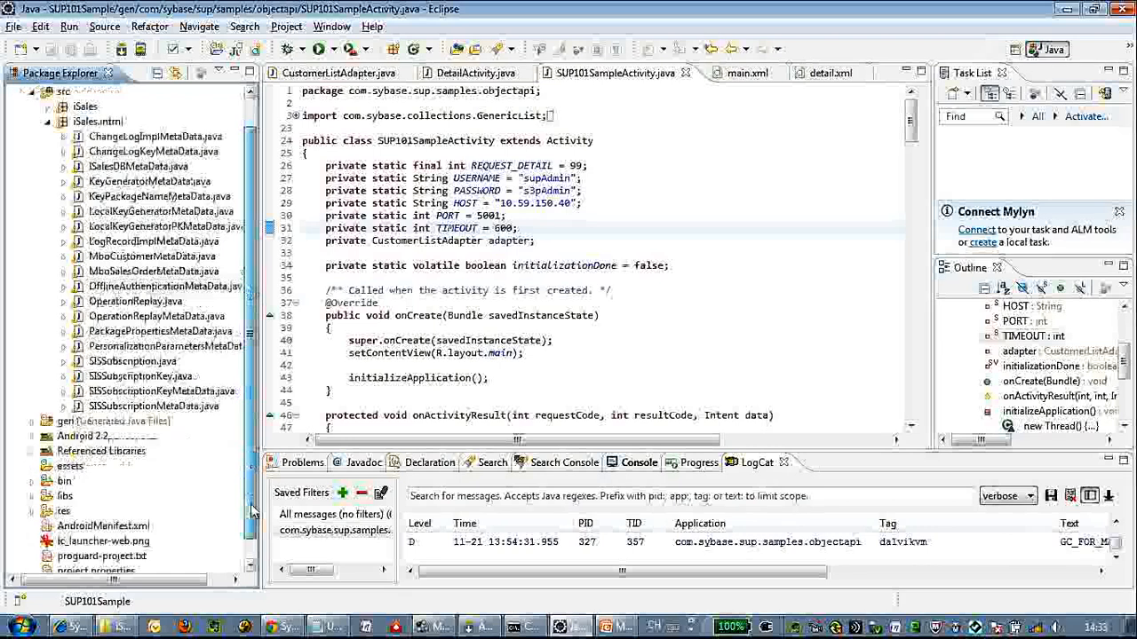
pyautogui.scroll(-1, 253, 512)
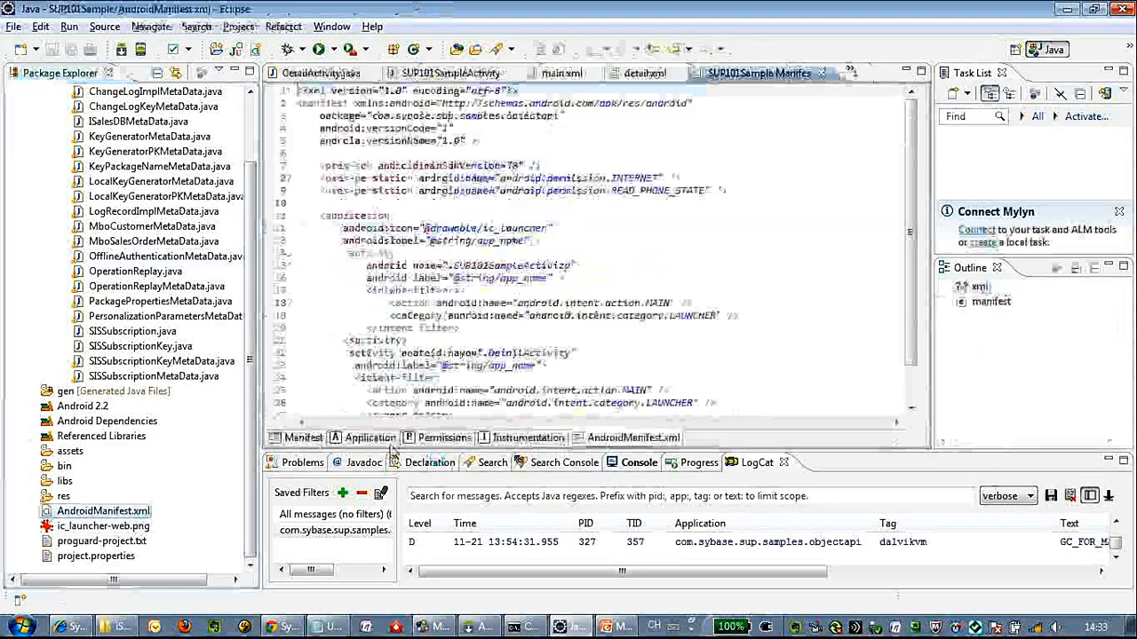
# - Review AndroidManifest.xml's INTERNET and READ_PHONE_STATE permissions and the DetailActivity declaration
pyautogui.click(488, 195)
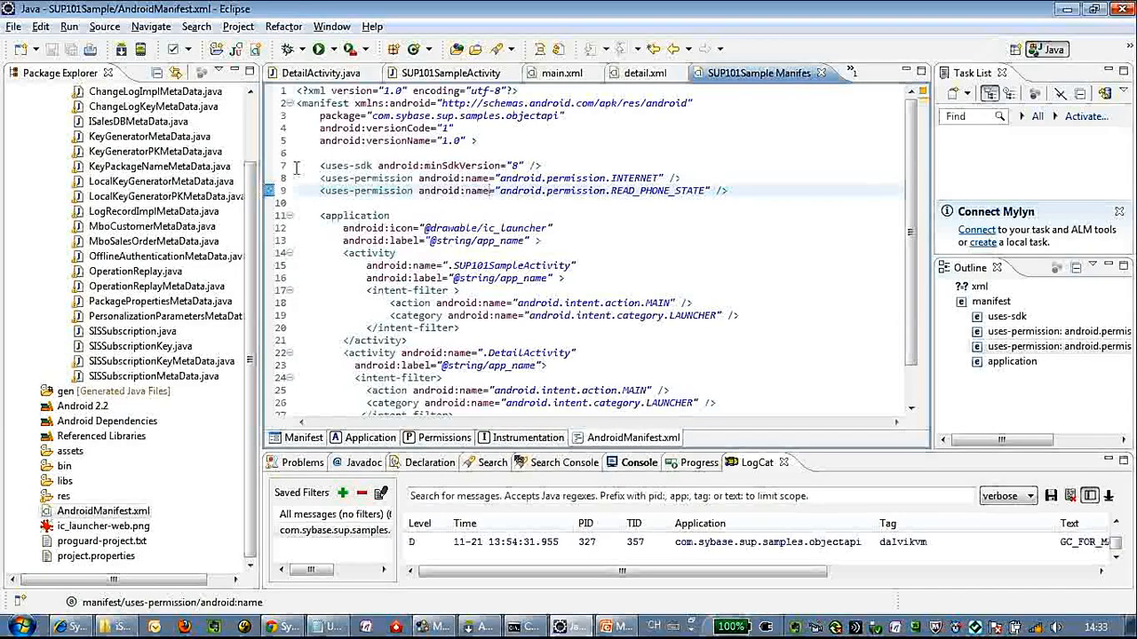
pyautogui.moveTo(300, 166); pyautogui.dragTo(758, 190)
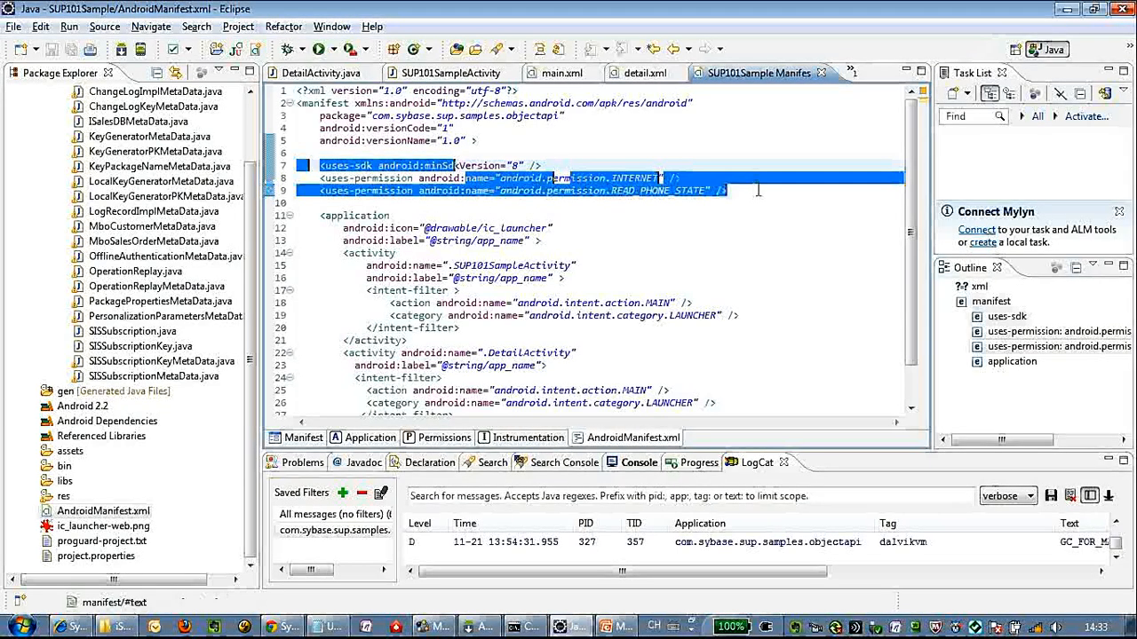
pyautogui.scroll(-1, 751, 233)
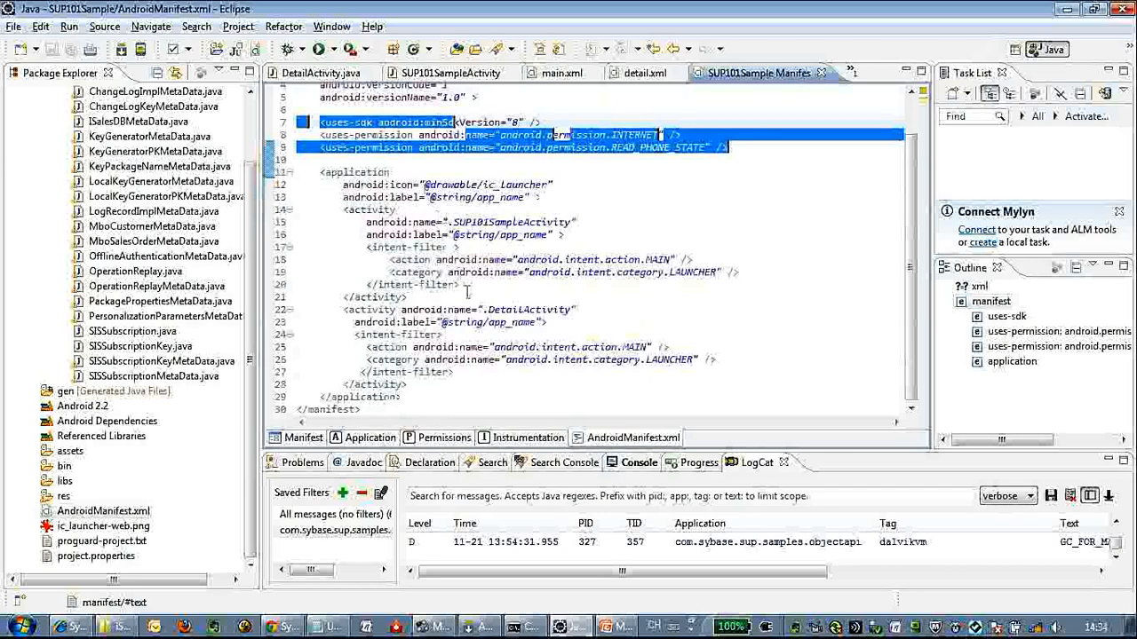
pyautogui.moveTo(331, 309); pyautogui.dragTo(712, 310)
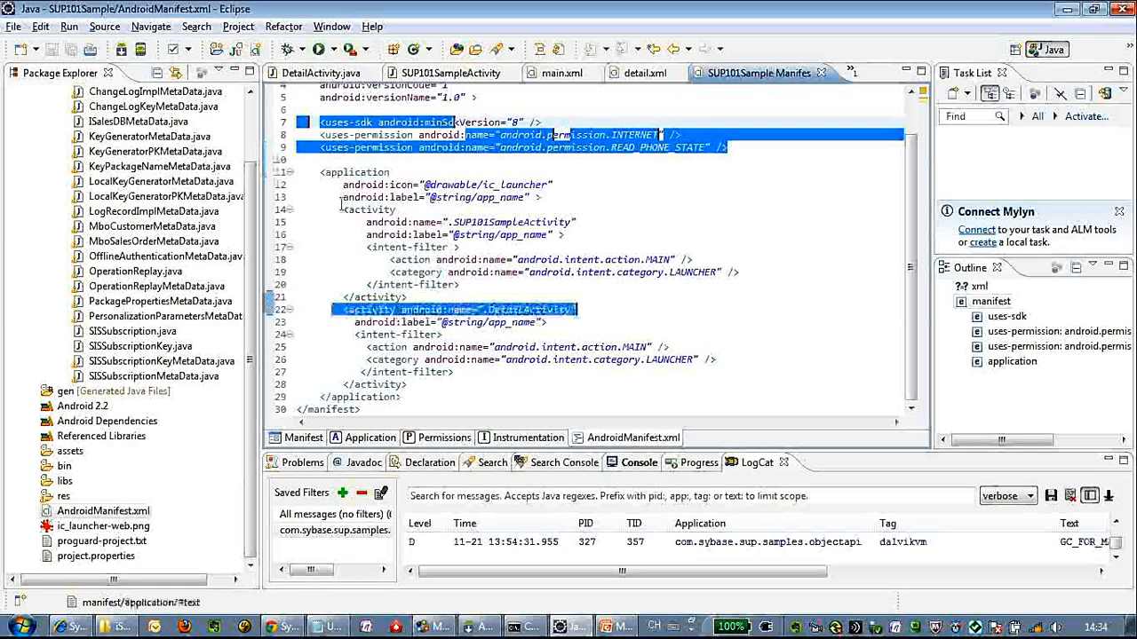
pyautogui.moveTo(341, 210); pyautogui.dragTo(651, 230)
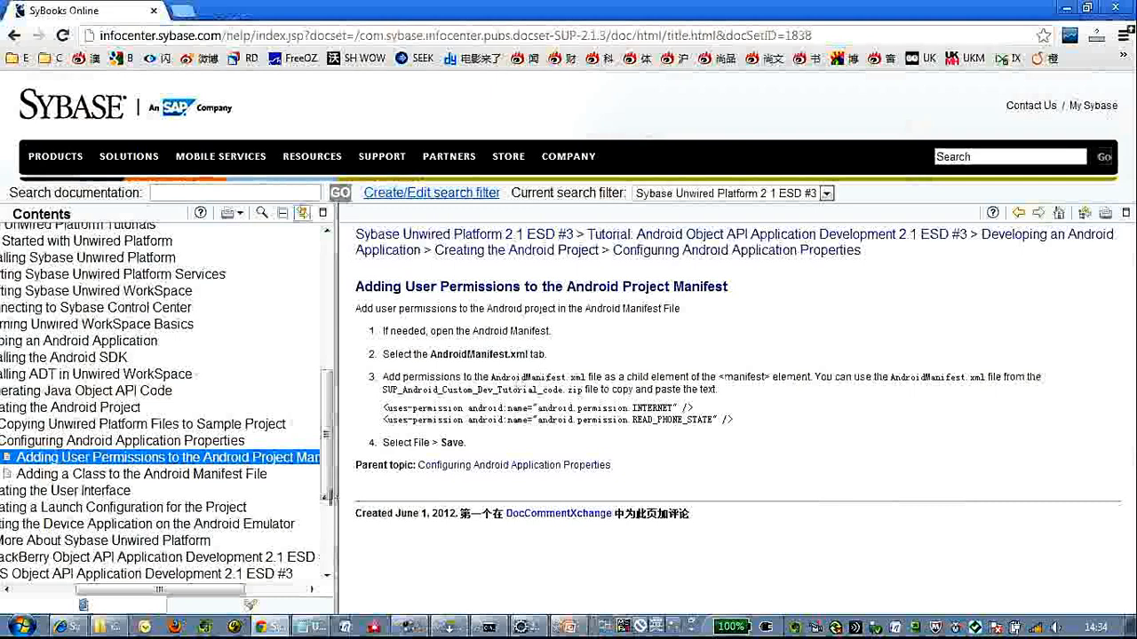
# - Read the Adding a Class to the Android Manifest File and Creating the User Interface topics
pyautogui.moveTo(197, 592); pyautogui.dragTo(158, 591)
pyautogui.click(222, 474)
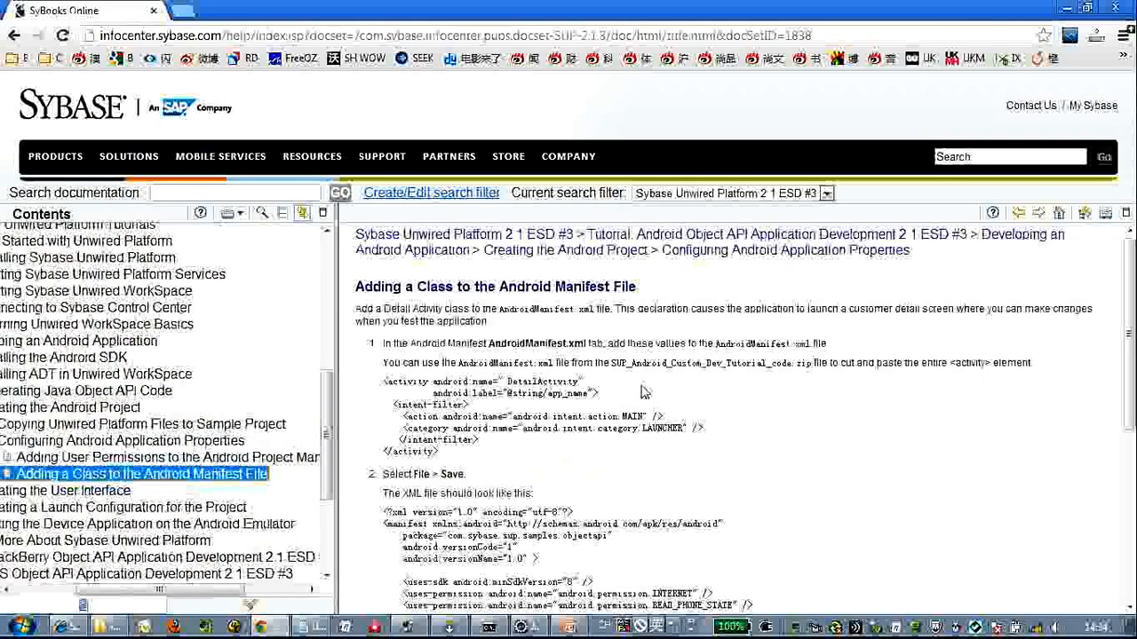
pyautogui.scroll(-1, 644, 392)
pyautogui.scroll(-2, 645, 392)
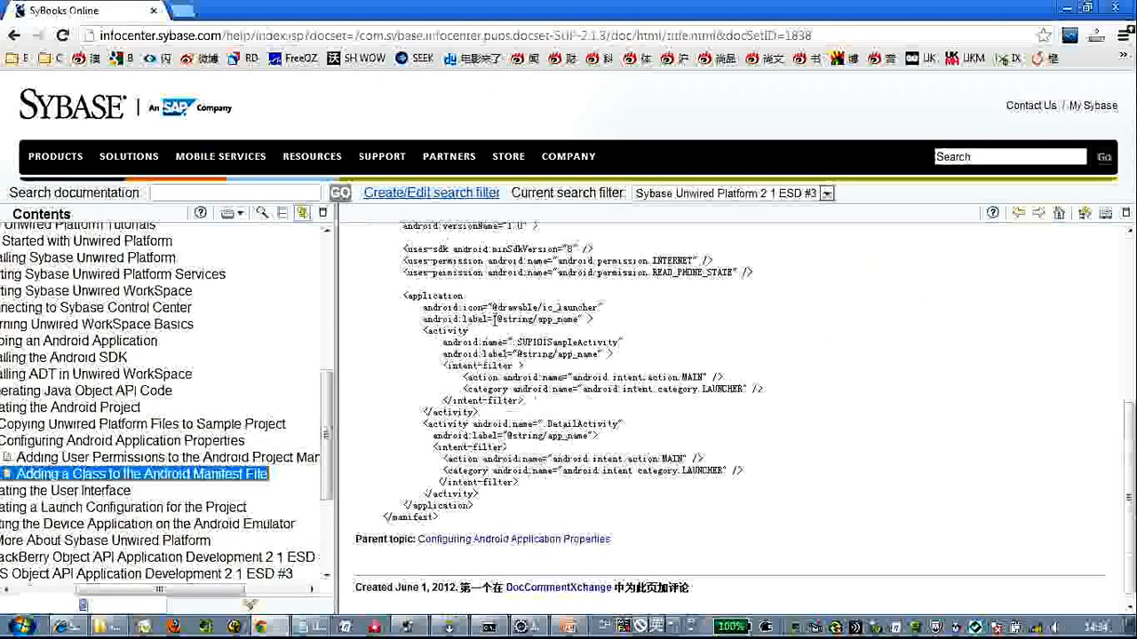
pyautogui.moveTo(229, 598); pyautogui.dragTo(175, 497)
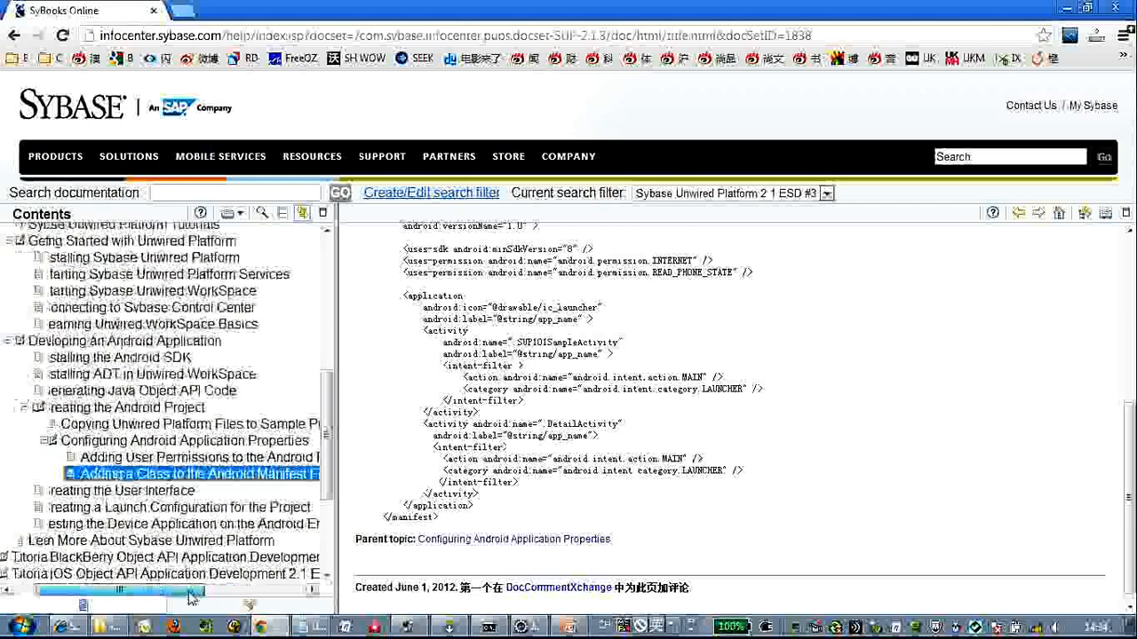
pyautogui.click(173, 493)
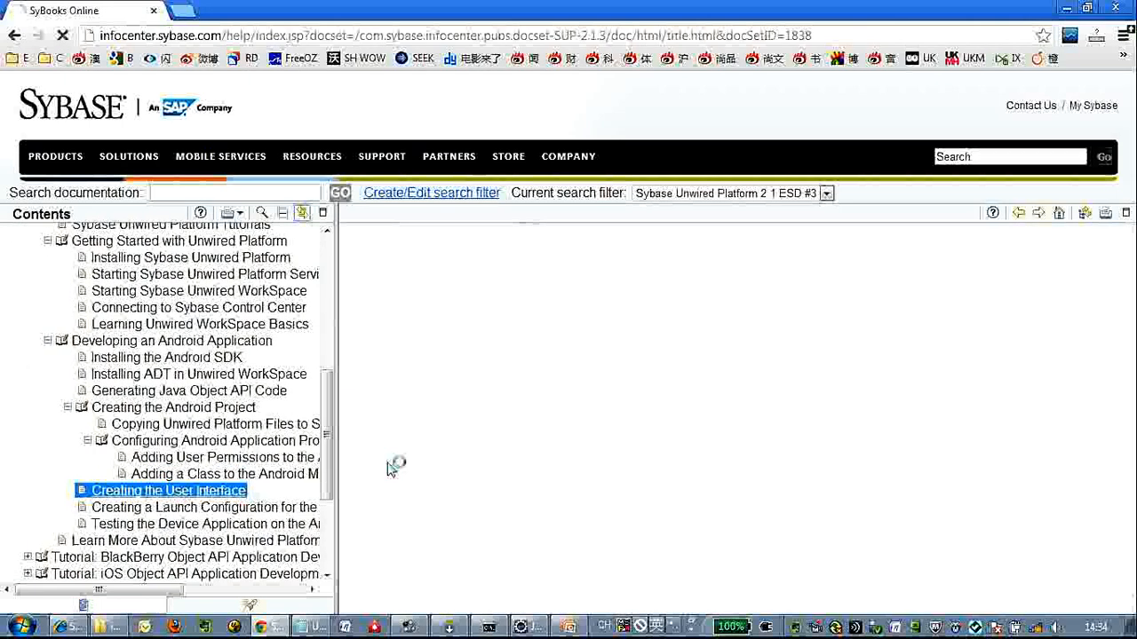
pyautogui.scroll(-1, 697, 461)
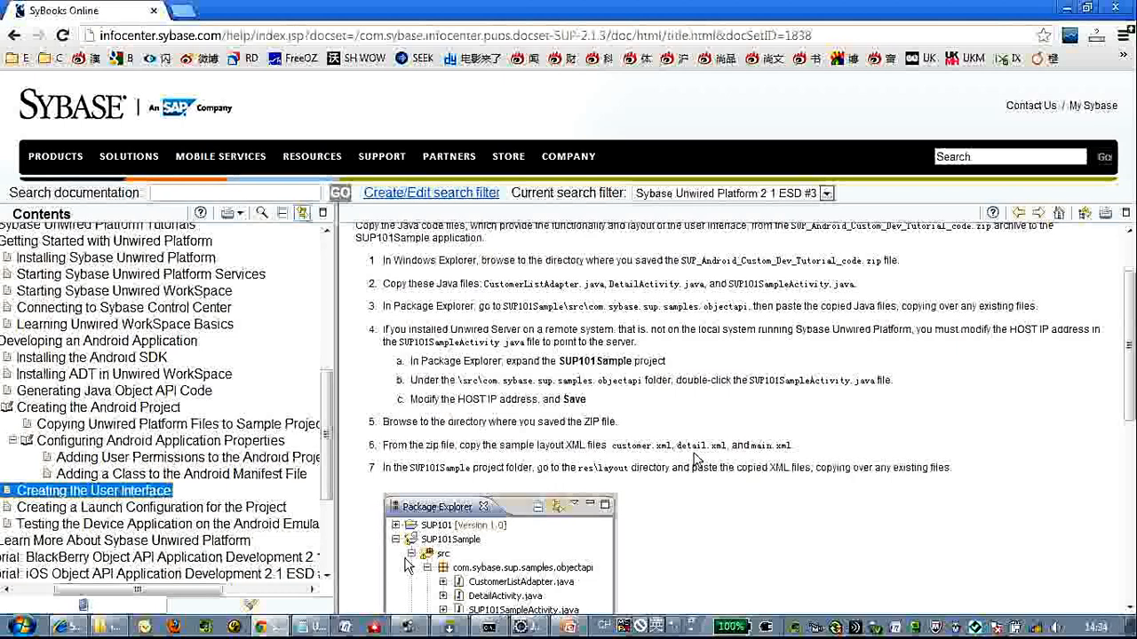
pyautogui.scroll(1, 715, 373)
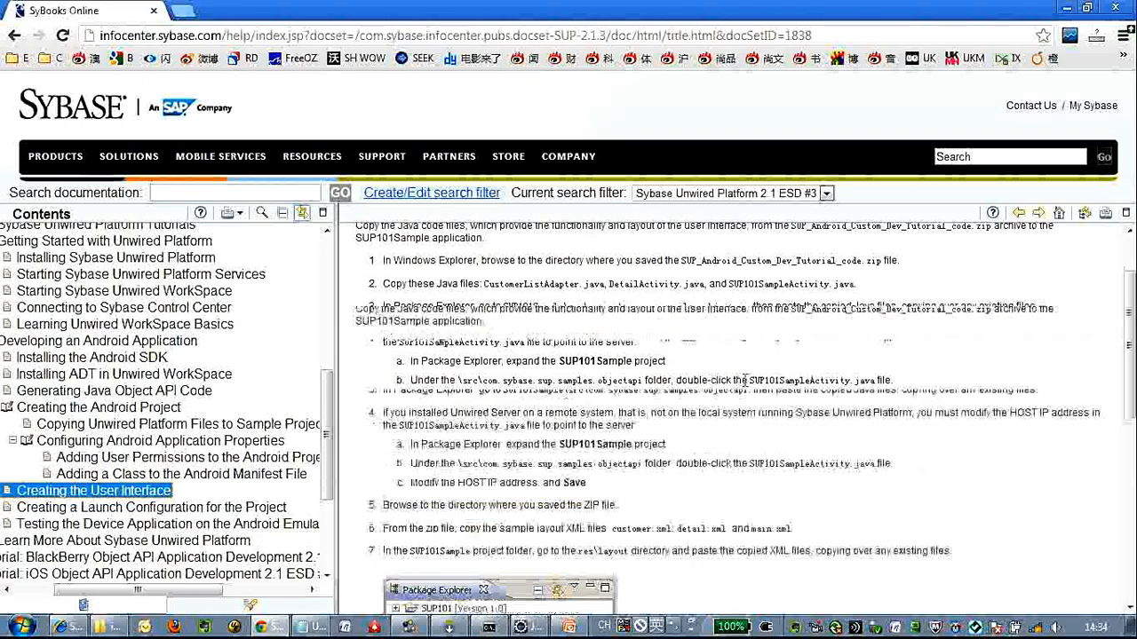
pyautogui.scroll(-1, 746, 387)
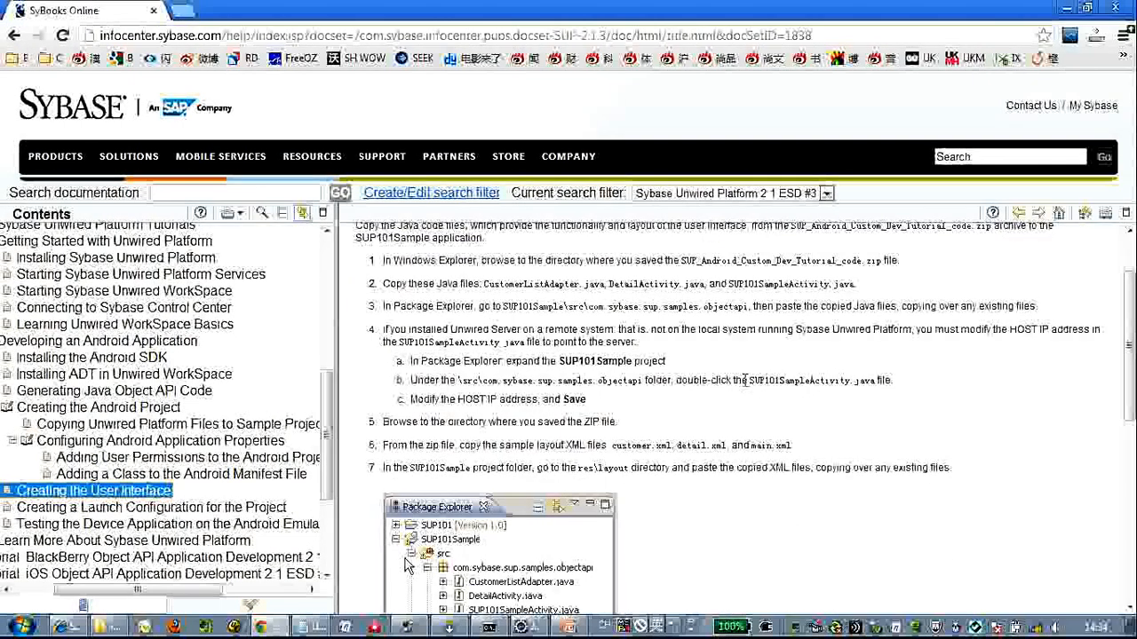
pyautogui.scroll(-2, 744, 380)
pyautogui.scroll(-2, 744, 382)
pyautogui.scroll(-2, 745, 384)
pyautogui.scroll(-2, 746, 388)
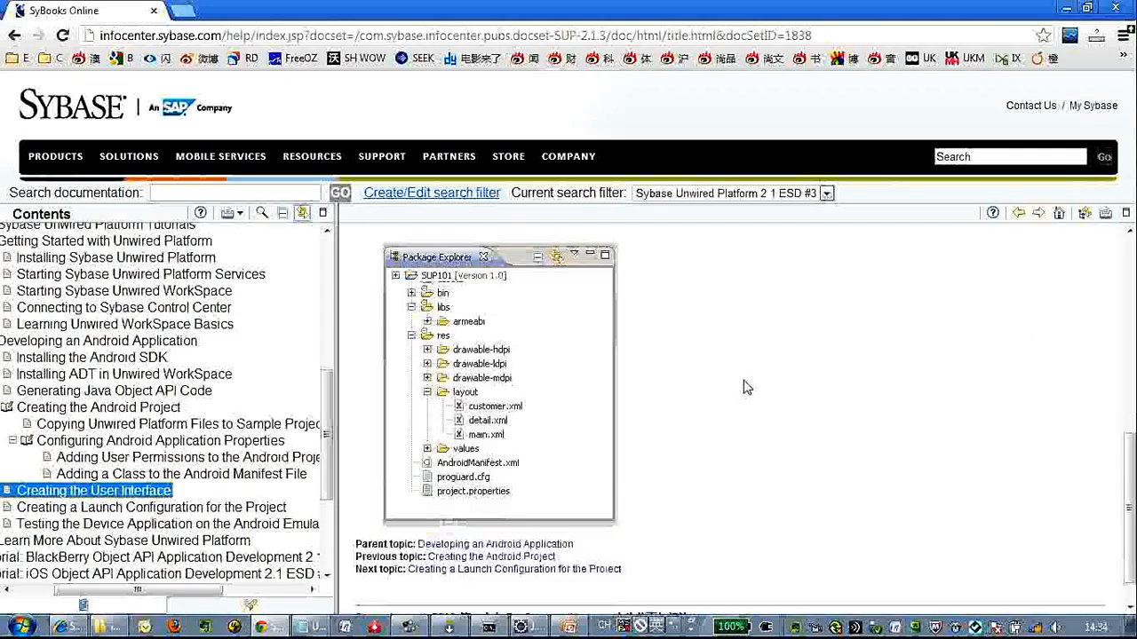
pyautogui.hotkey('alt', 'Tab')
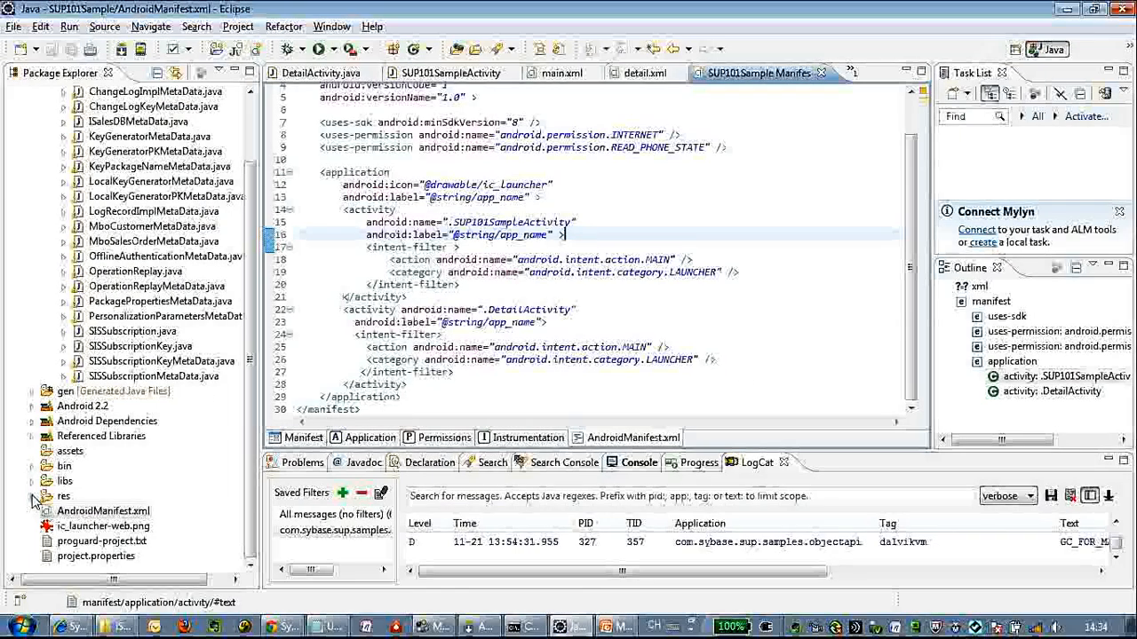
# - Expand res > layout and review main.xml in both graphical and XML source views
pyautogui.click(32, 495)
pyautogui.click(48, 497)
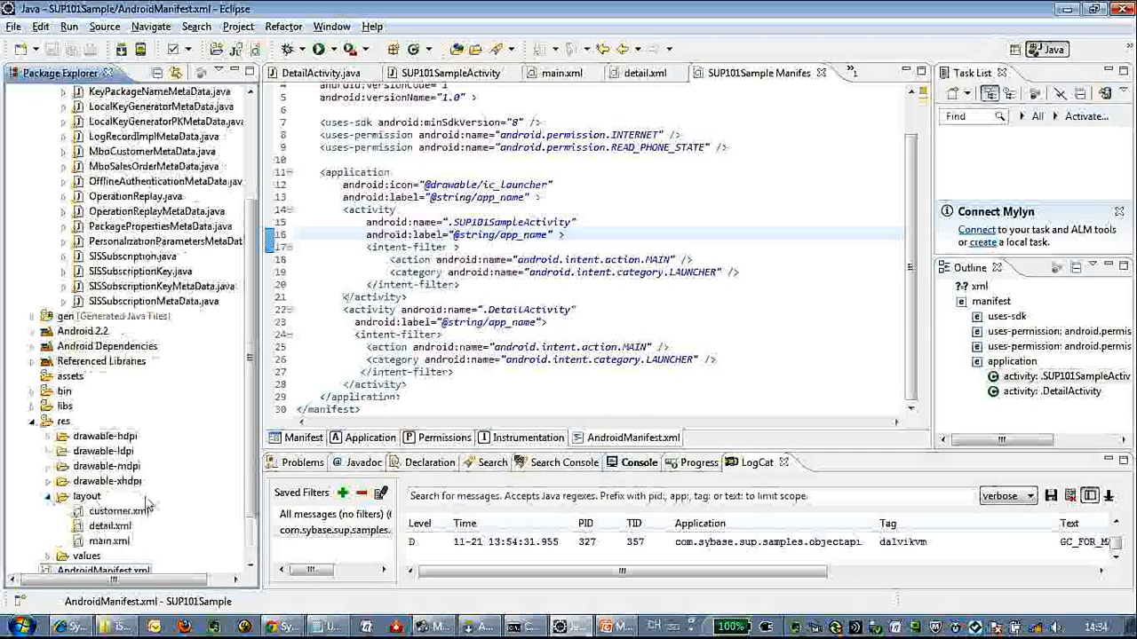
pyautogui.scroll(-1, 146, 504)
pyautogui.click(119, 452)
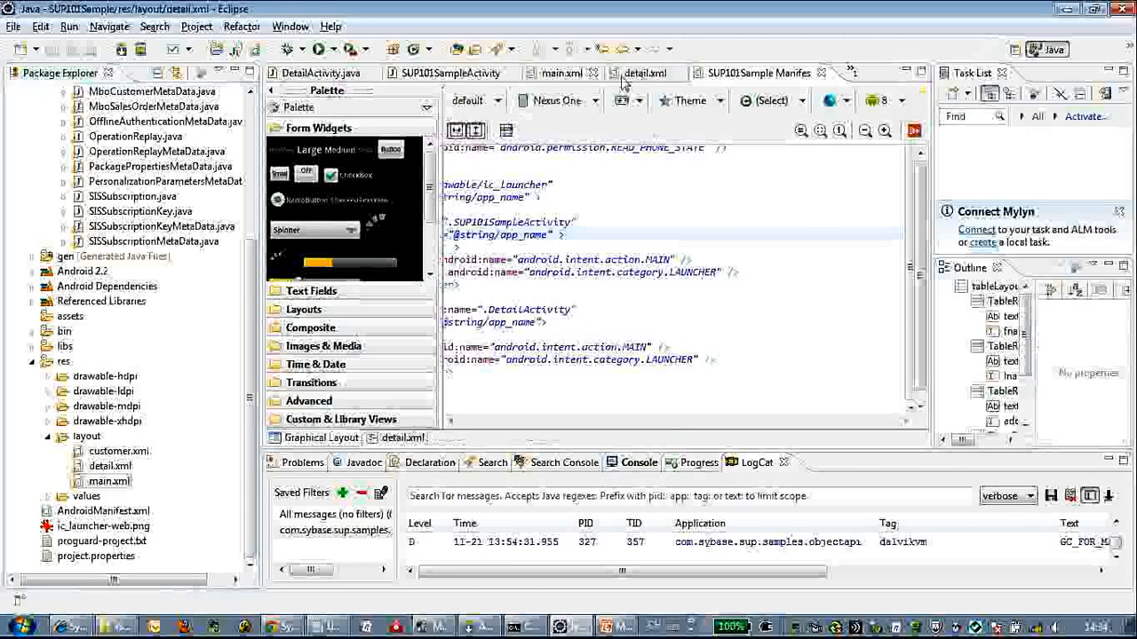
pyautogui.click(560, 73)
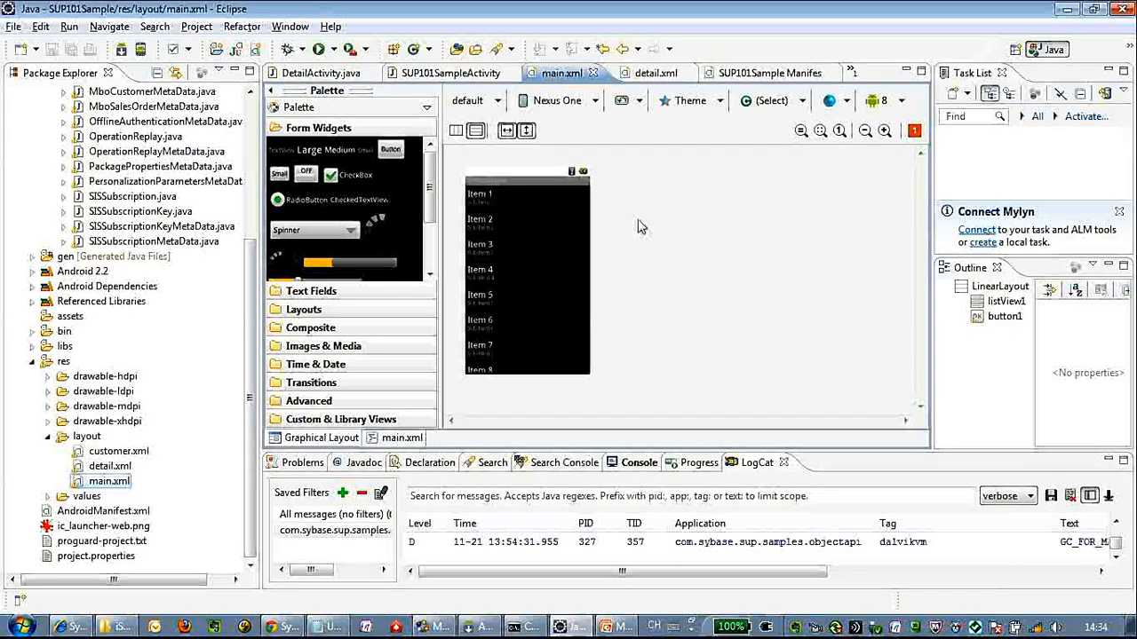
pyautogui.click(404, 438)
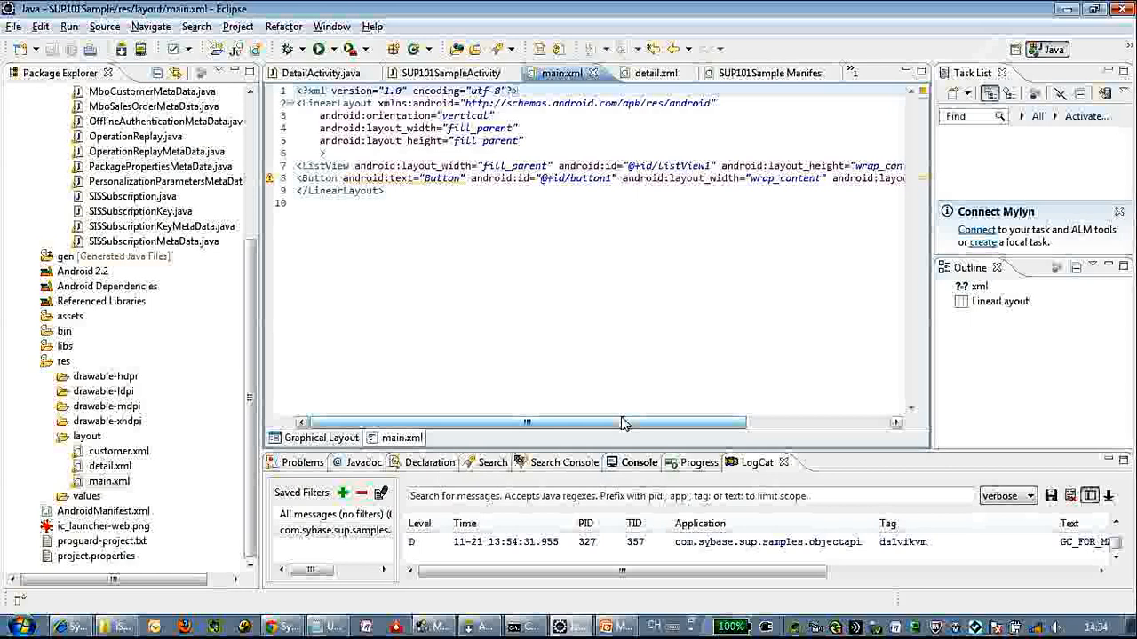
pyautogui.moveTo(622, 424); pyautogui.dragTo(796, 426)
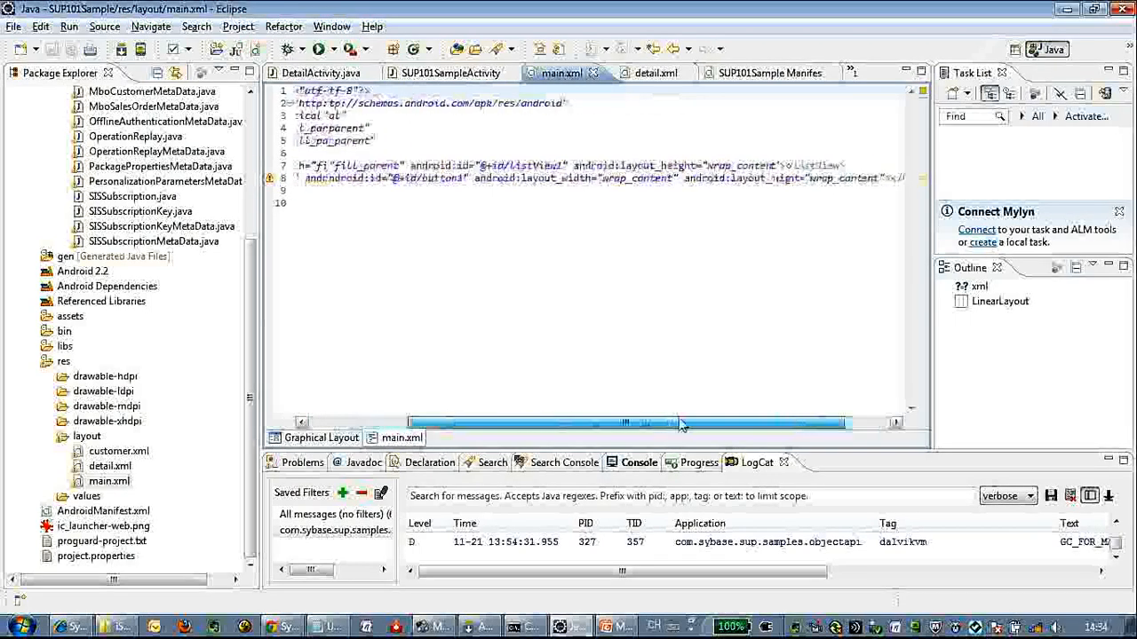
pyautogui.moveTo(681, 426); pyautogui.dragTo(568, 425)
pyautogui.moveTo(628, 166); pyautogui.dragTo(717, 166)
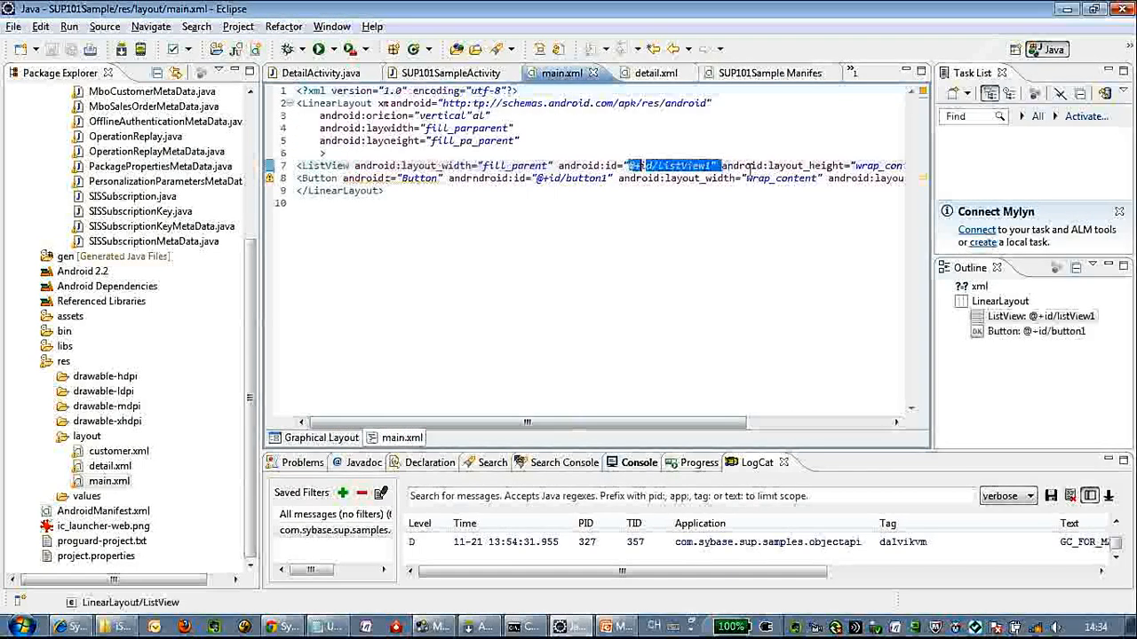
pyautogui.click(685, 254)
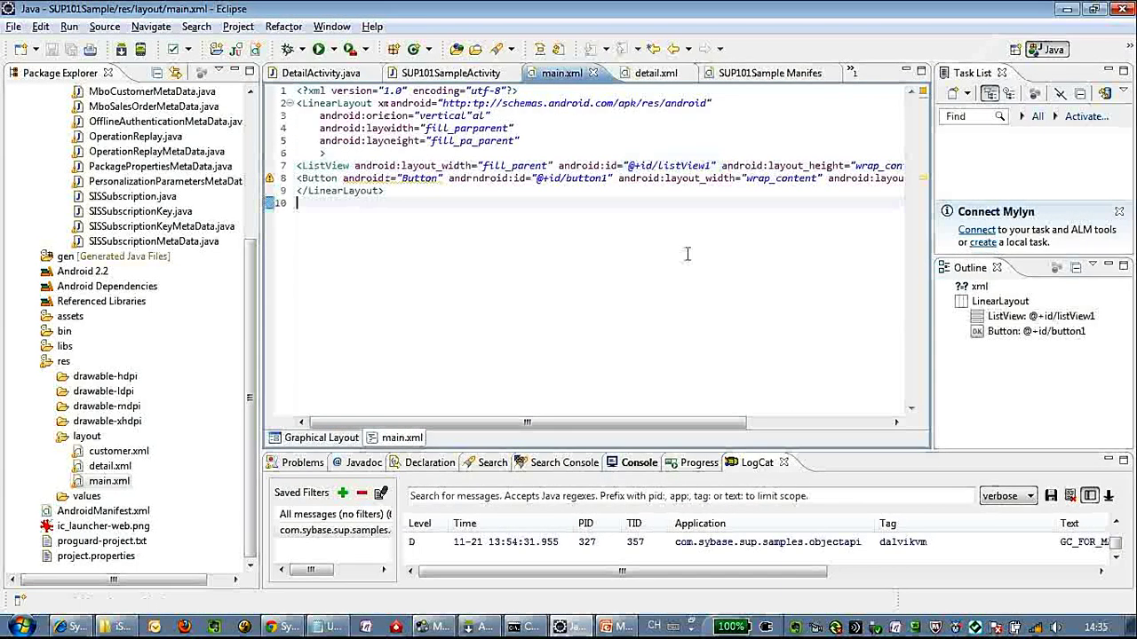
# - Review detail.xml's name, address and phone fields and Submit button in XML and preview views
pyautogui.click(640, 78)
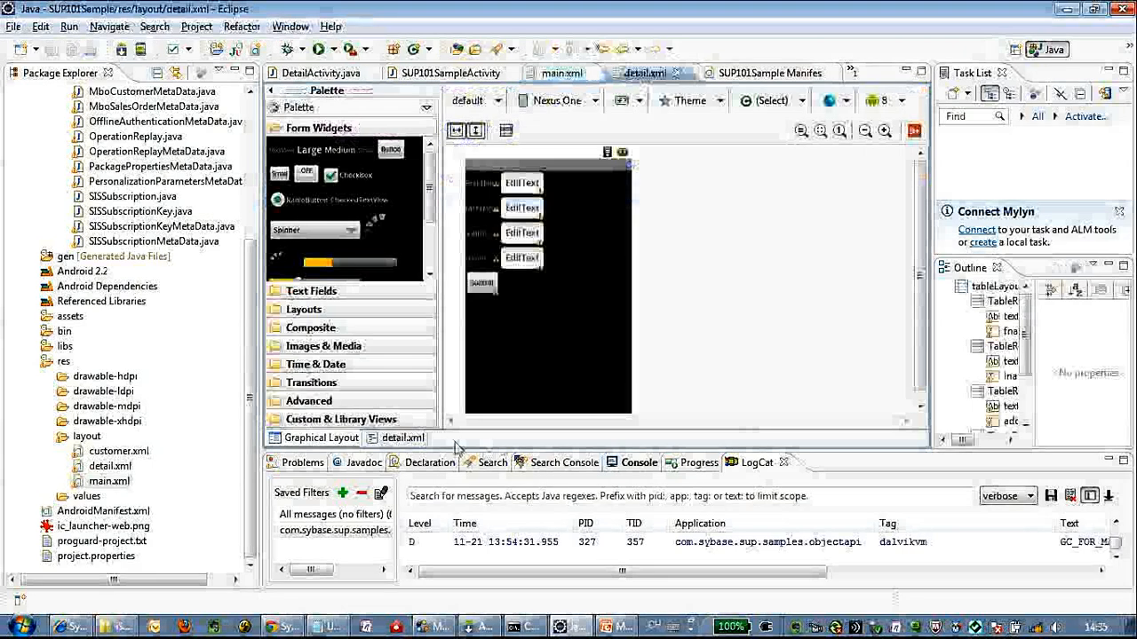
pyautogui.click(402, 438)
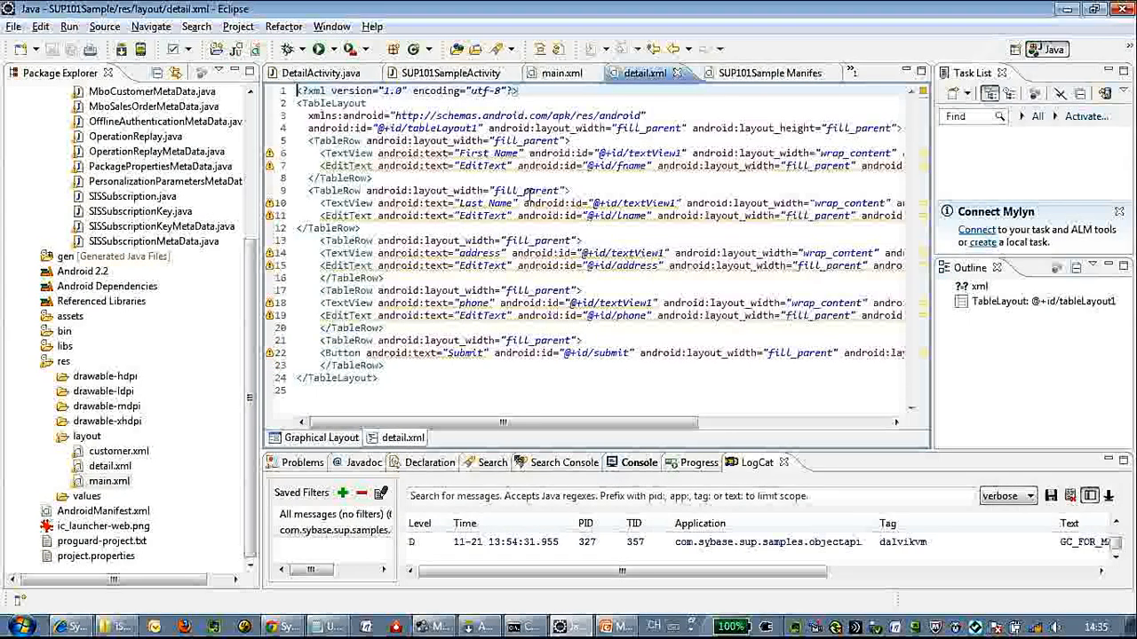
pyautogui.click(321, 437)
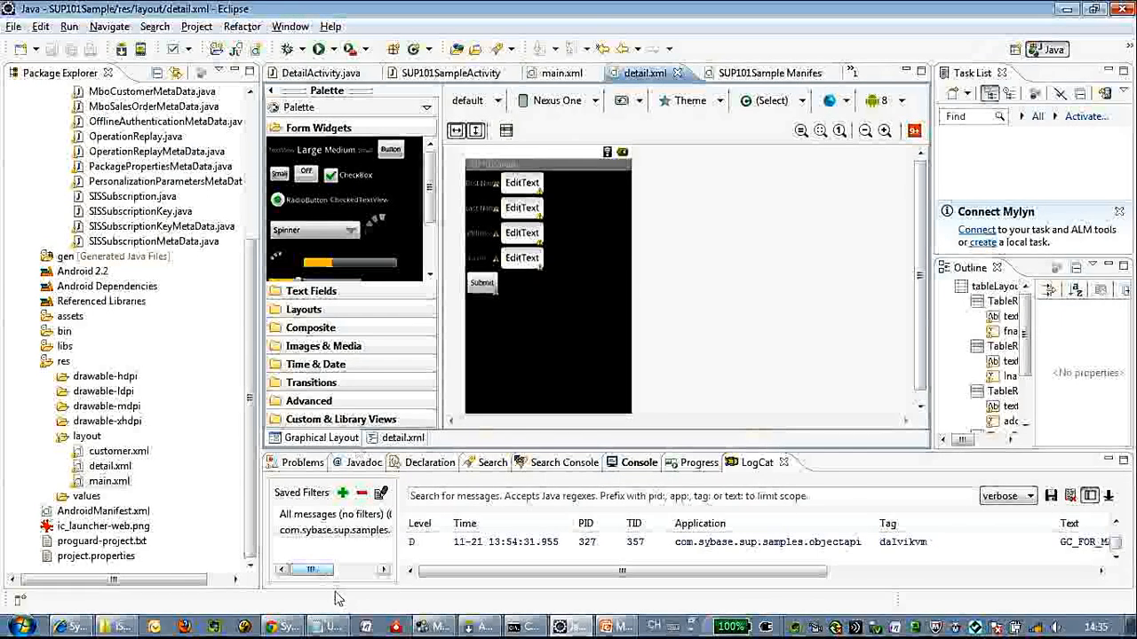
pyautogui.click(286, 627)
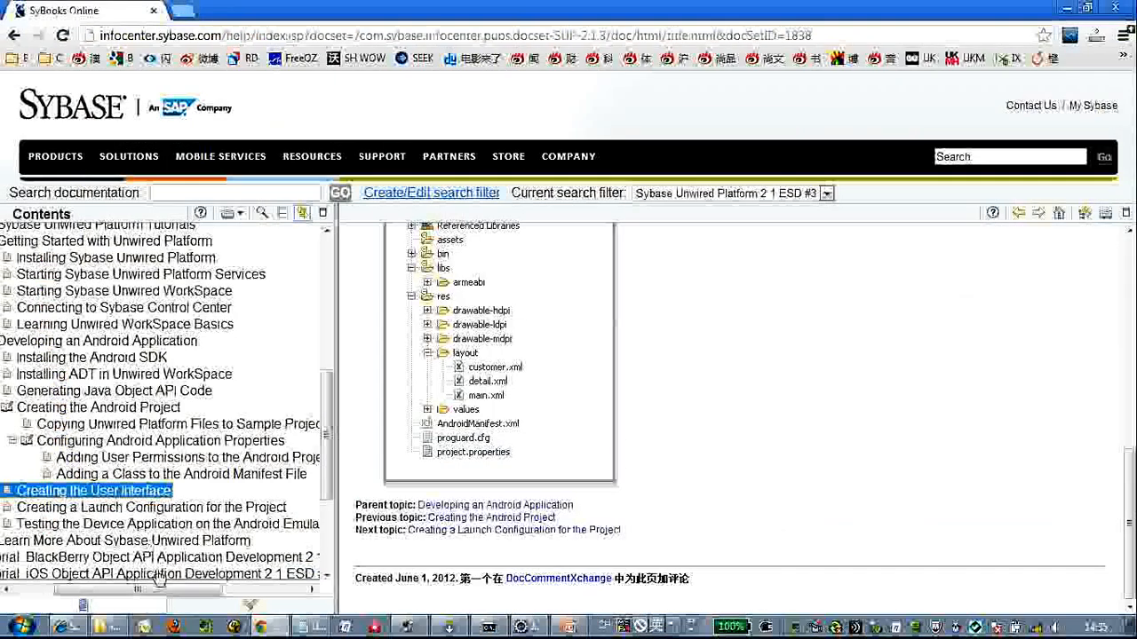
# - Read the launch configuration and emulator testing topics, then view SUP101SampleActivity's connection settings
pyautogui.click(160, 507)
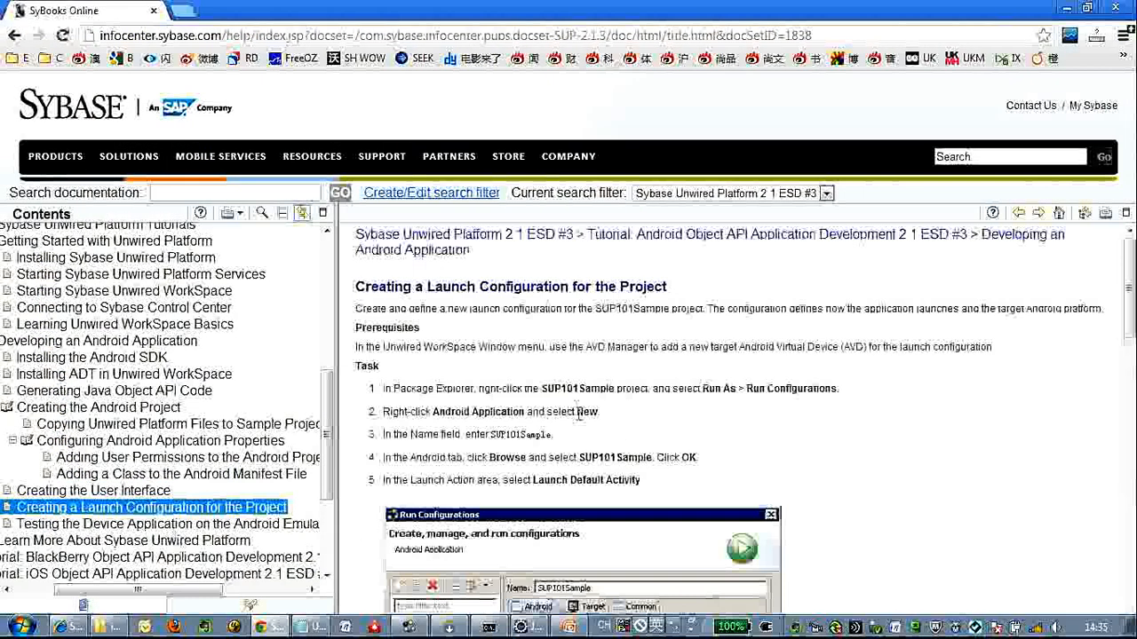
pyautogui.scroll(-2, 582, 415)
pyautogui.scroll(-3, 597, 421)
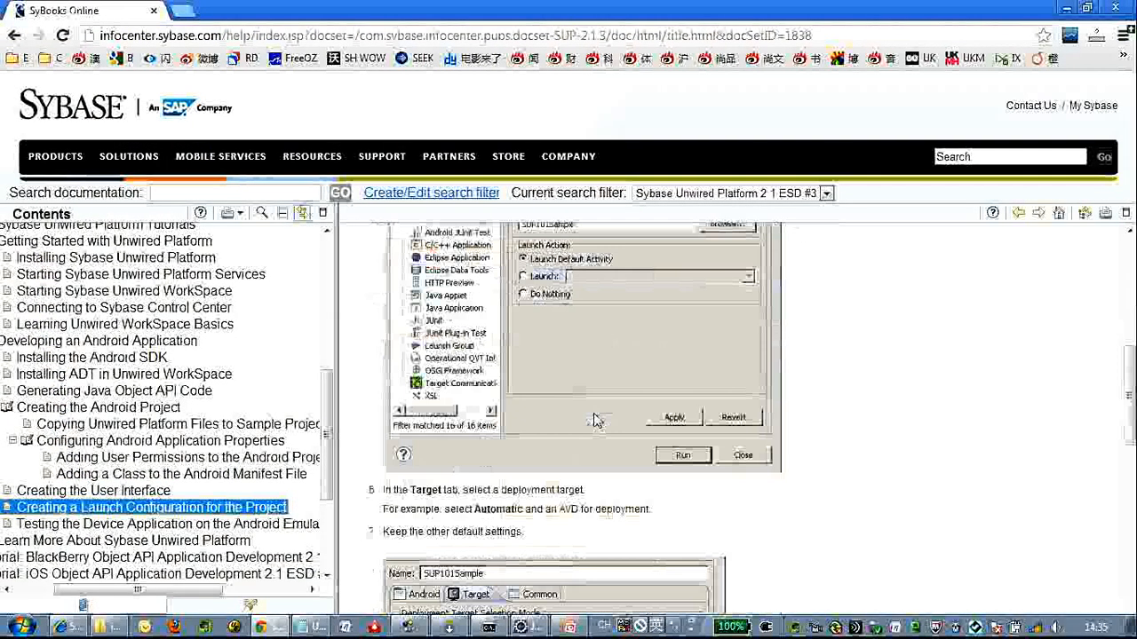
pyautogui.scroll(-1, 597, 420)
pyautogui.scroll(-3, 597, 421)
pyautogui.scroll(-1, 596, 421)
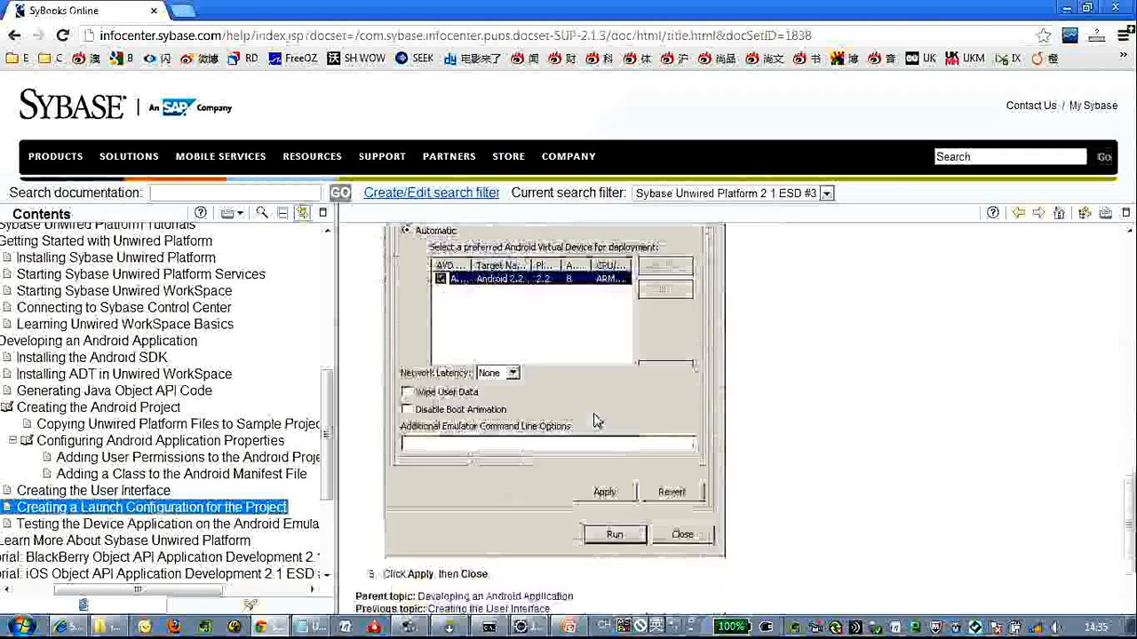
pyautogui.scroll(-1, 597, 421)
pyautogui.moveTo(228, 590); pyautogui.dragTo(192, 589)
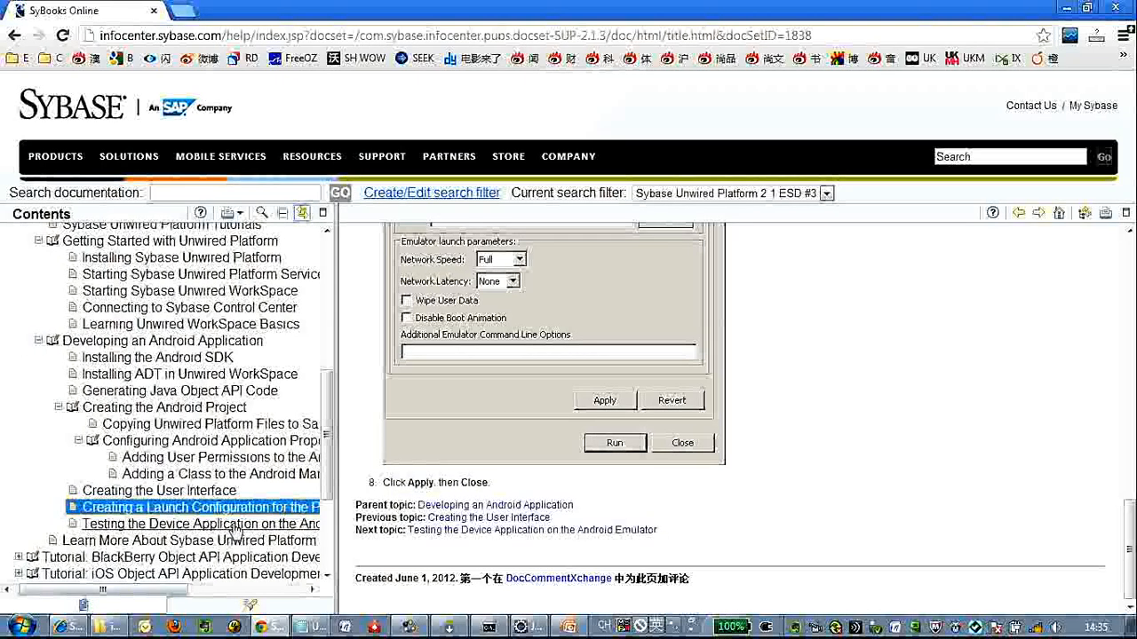
pyautogui.click(233, 525)
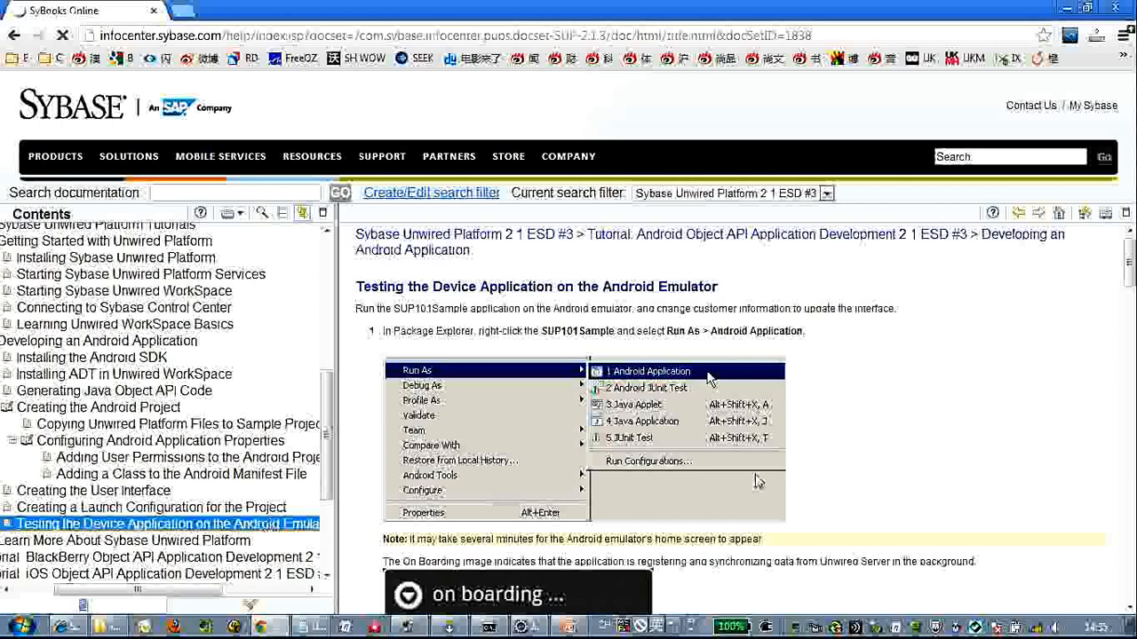
pyautogui.scroll(-2, 756, 481)
pyautogui.scroll(-2, 759, 484)
pyautogui.scroll(1, 764, 489)
pyautogui.scroll(-4, 773, 496)
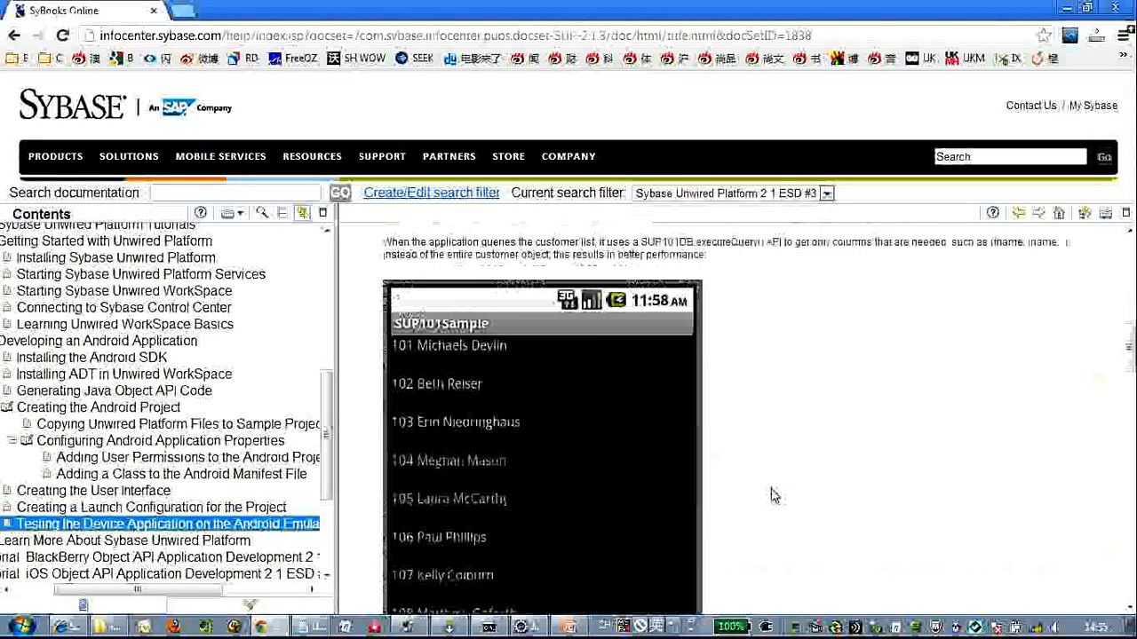
pyautogui.scroll(3, 773, 496)
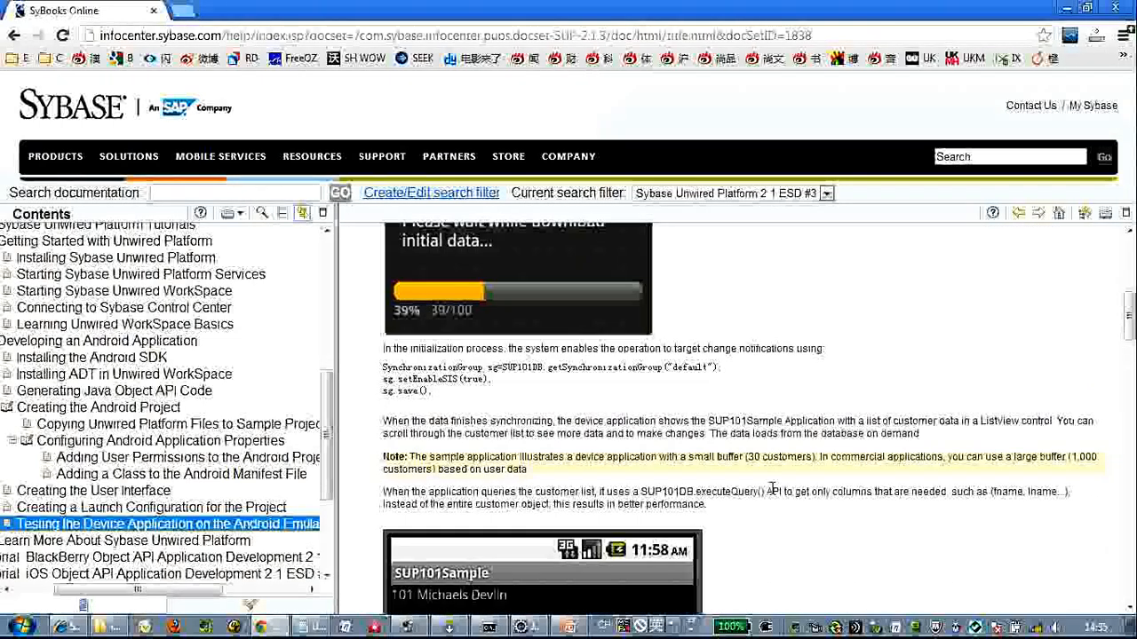
pyautogui.scroll(-4, 770, 489)
pyautogui.scroll(-5, 771, 491)
pyautogui.scroll(-4, 771, 492)
pyautogui.scroll(-3, 773, 496)
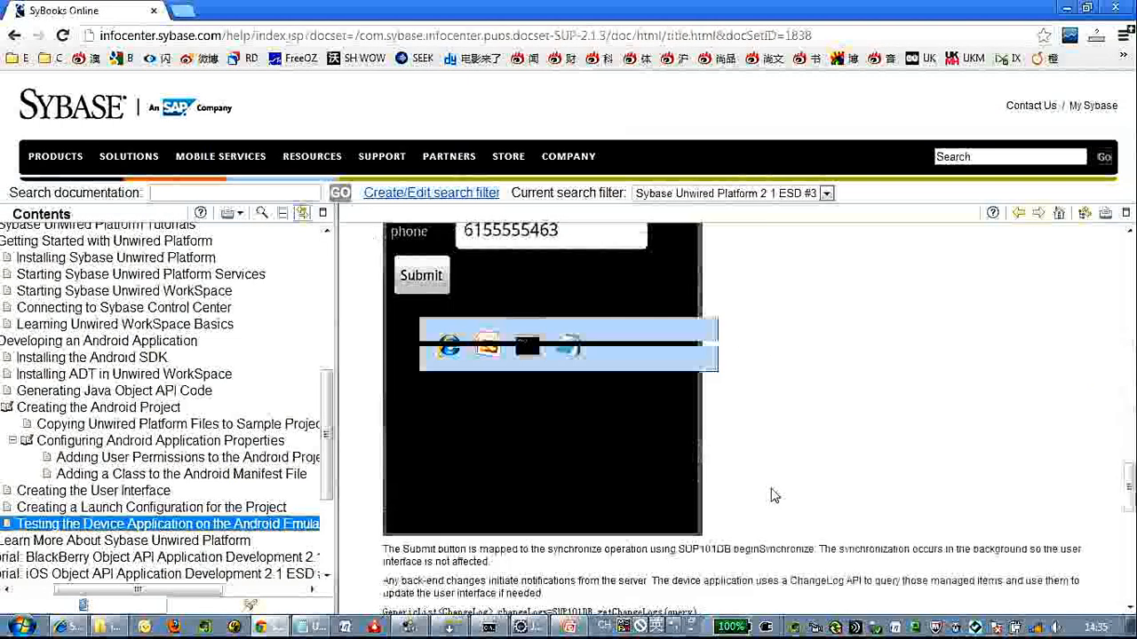
pyautogui.hotkey('alt', 'Tab')
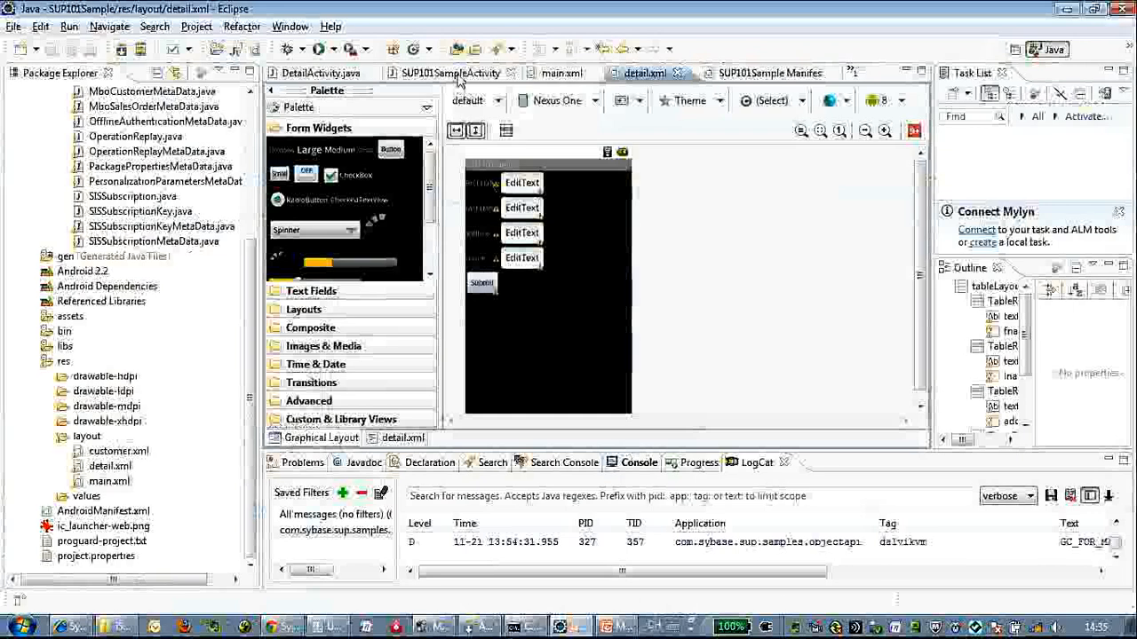
pyautogui.click(459, 77)
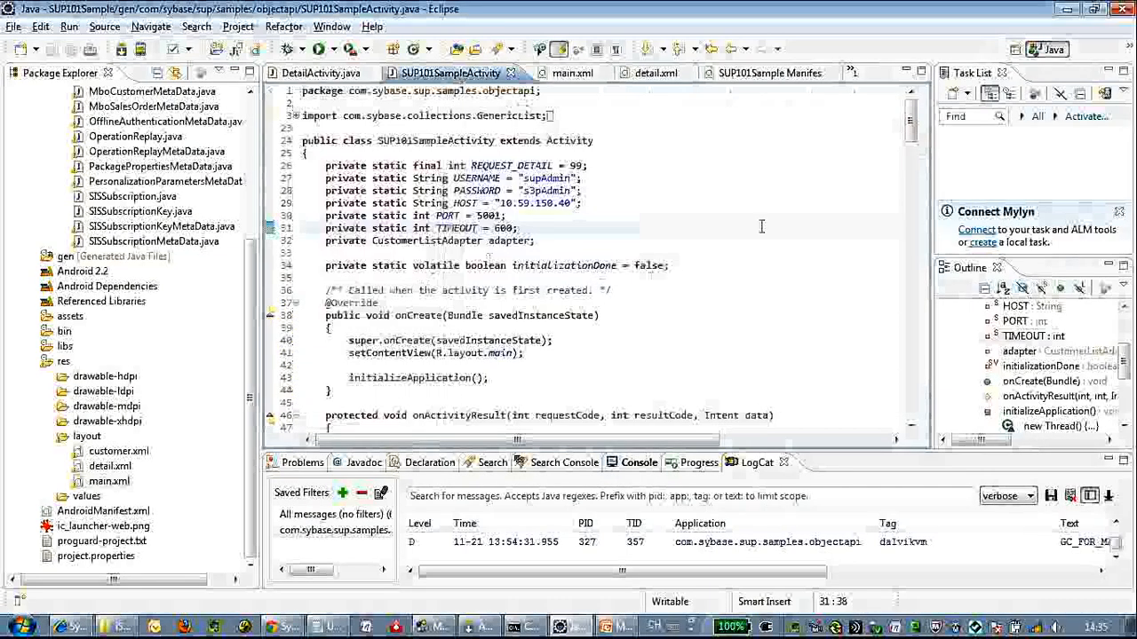
pyautogui.moveTo(250, 324); pyautogui.dragTo(252, 183)
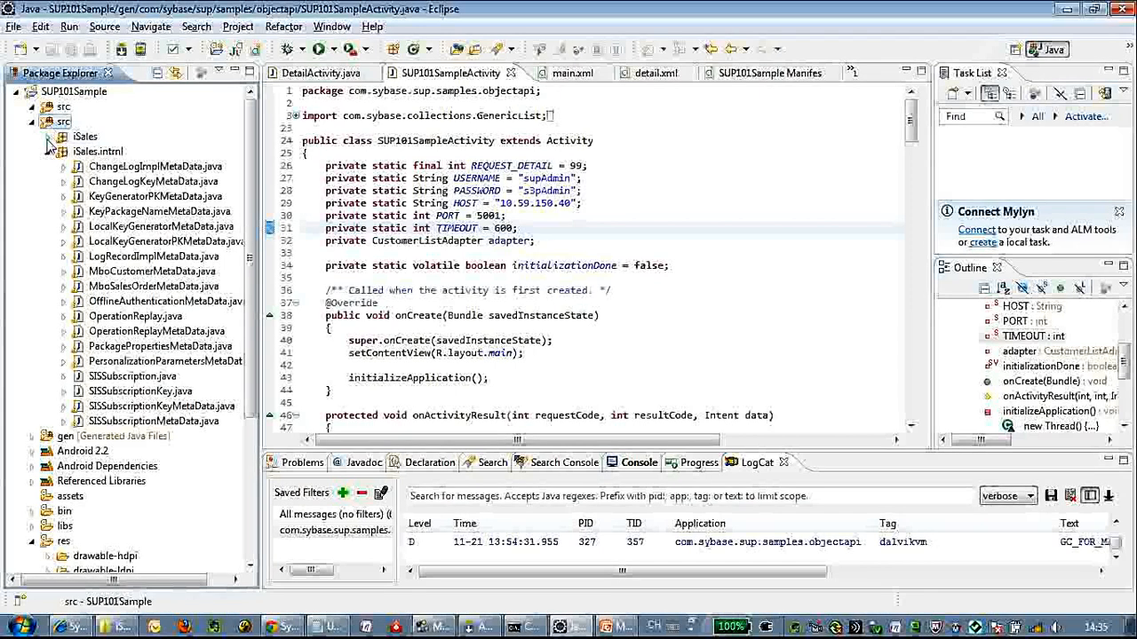
# - Collapse the iSales packages and expand gen's com.sybase.sup.samples.objectapi to reach SUP101SampleActivity.java
pyautogui.click(49, 139)
pyautogui.click(48, 139)
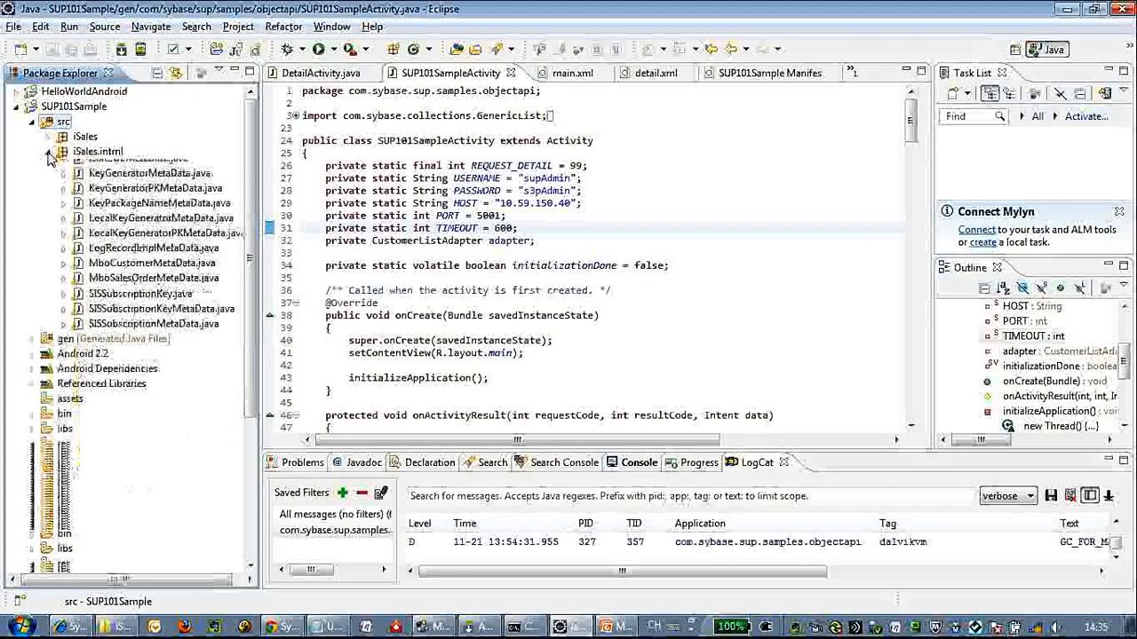
pyautogui.click(48, 152)
pyautogui.click(33, 168)
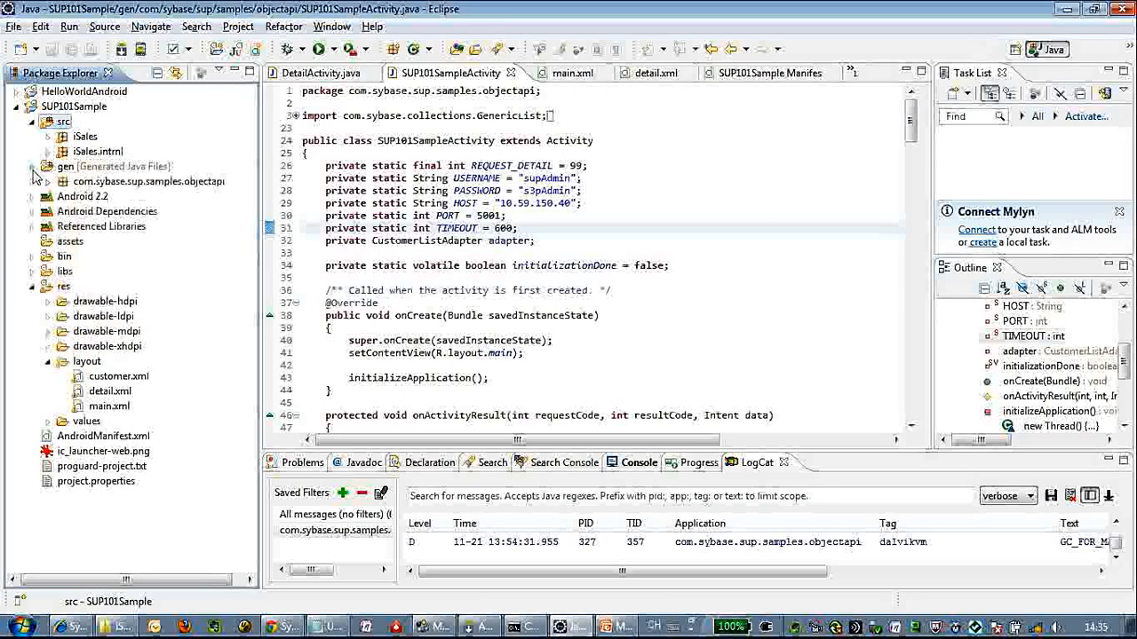
pyautogui.click(49, 181)
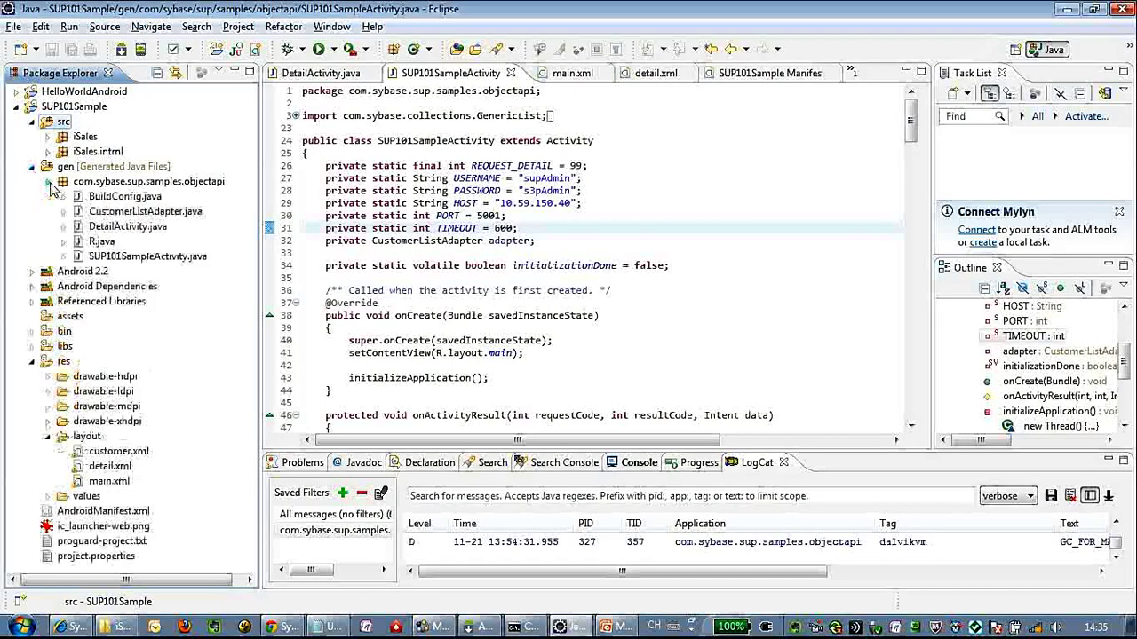
pyautogui.doubleClick(168, 256)
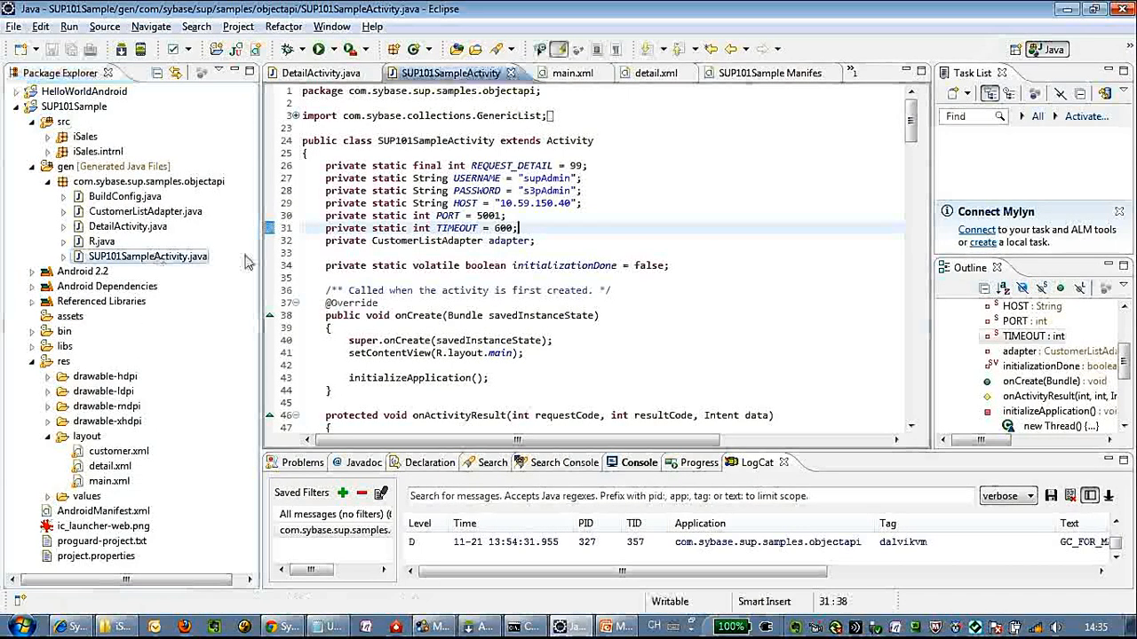
pyautogui.moveTo(581, 177); pyautogui.dragTo(362, 180)
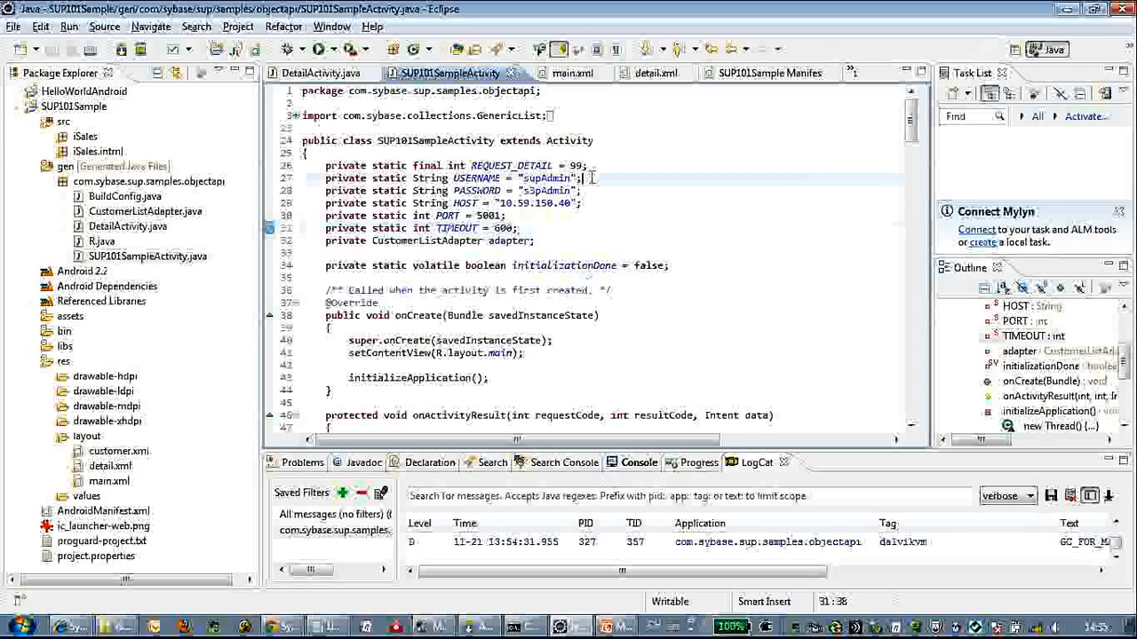
pyautogui.moveTo(582, 190); pyautogui.dragTo(302, 190)
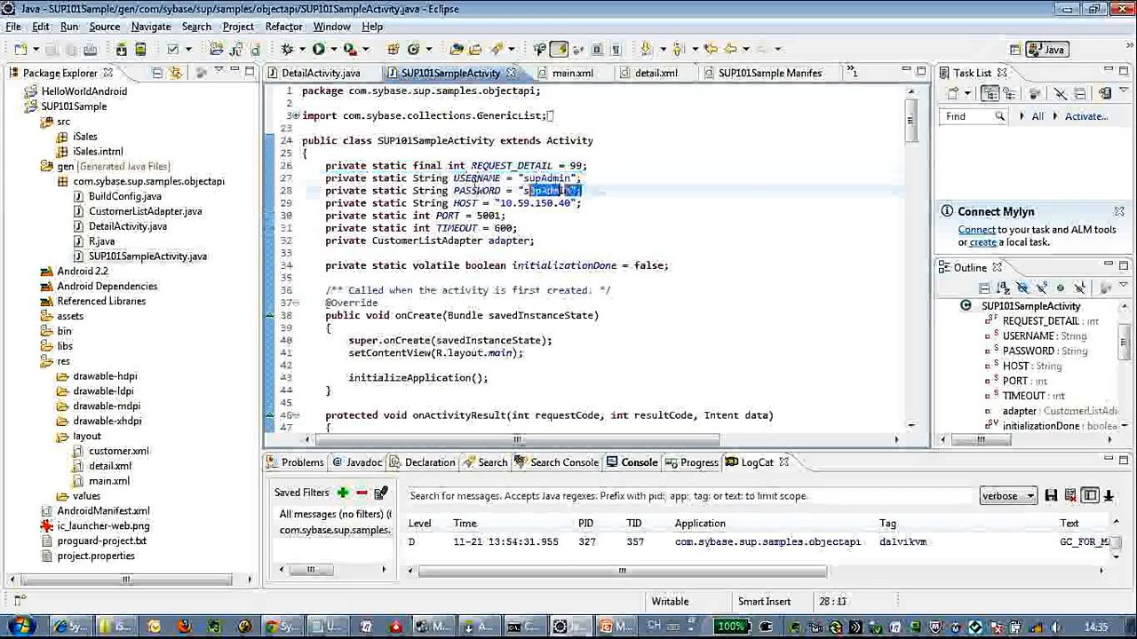
pyautogui.moveTo(585, 202); pyautogui.dragTo(386, 204)
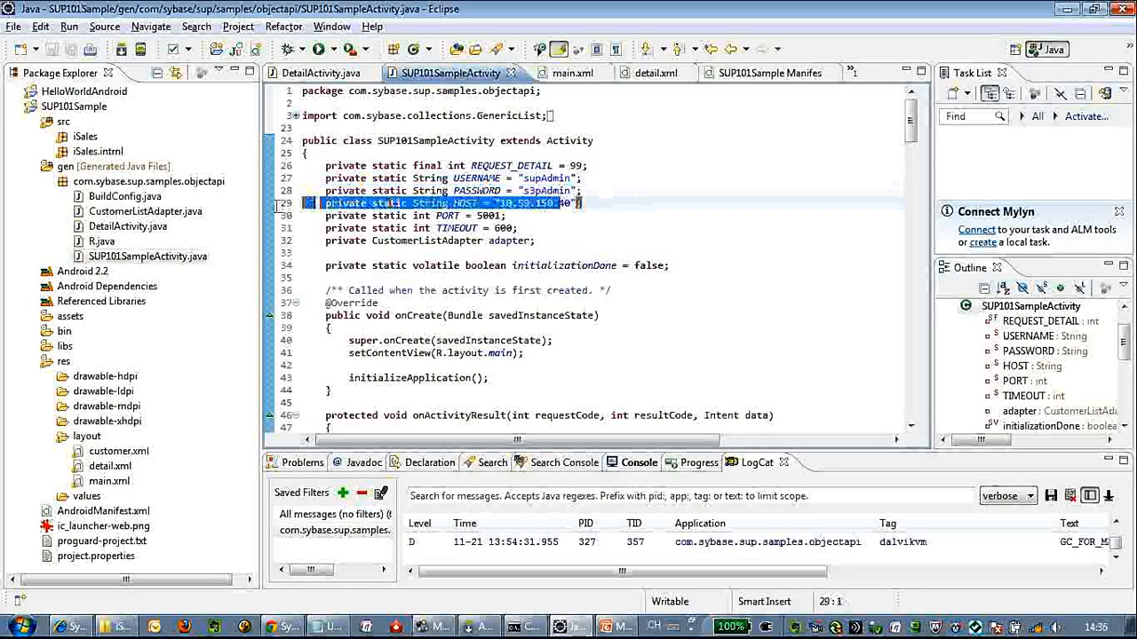
pyautogui.moveTo(506, 215); pyautogui.dragTo(306, 216)
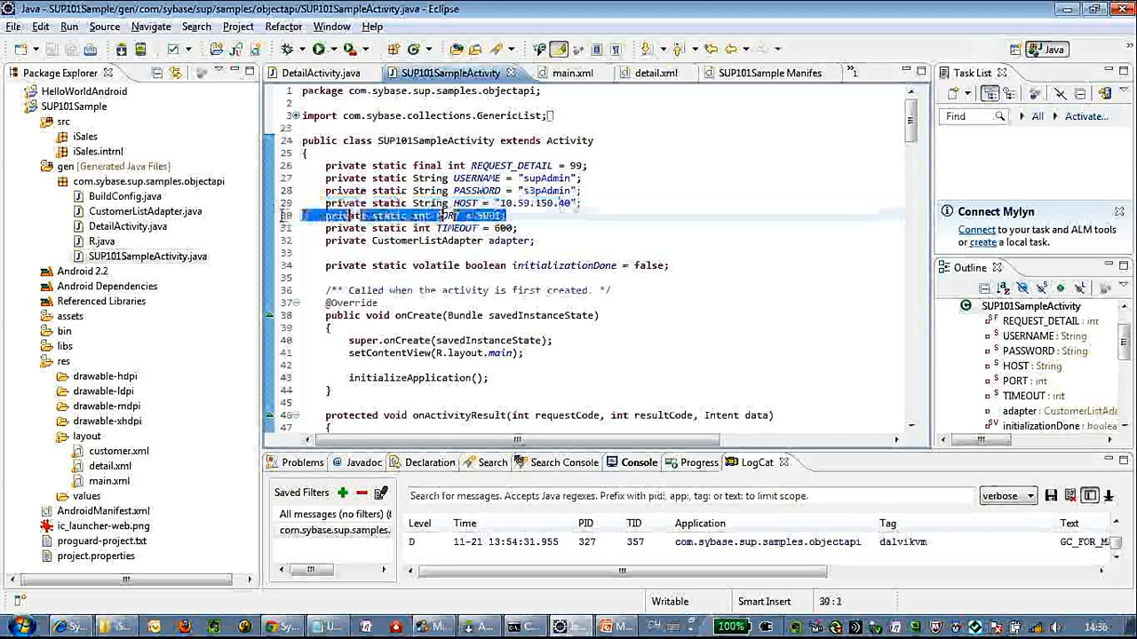
pyautogui.moveTo(536, 229); pyautogui.dragTo(266, 229)
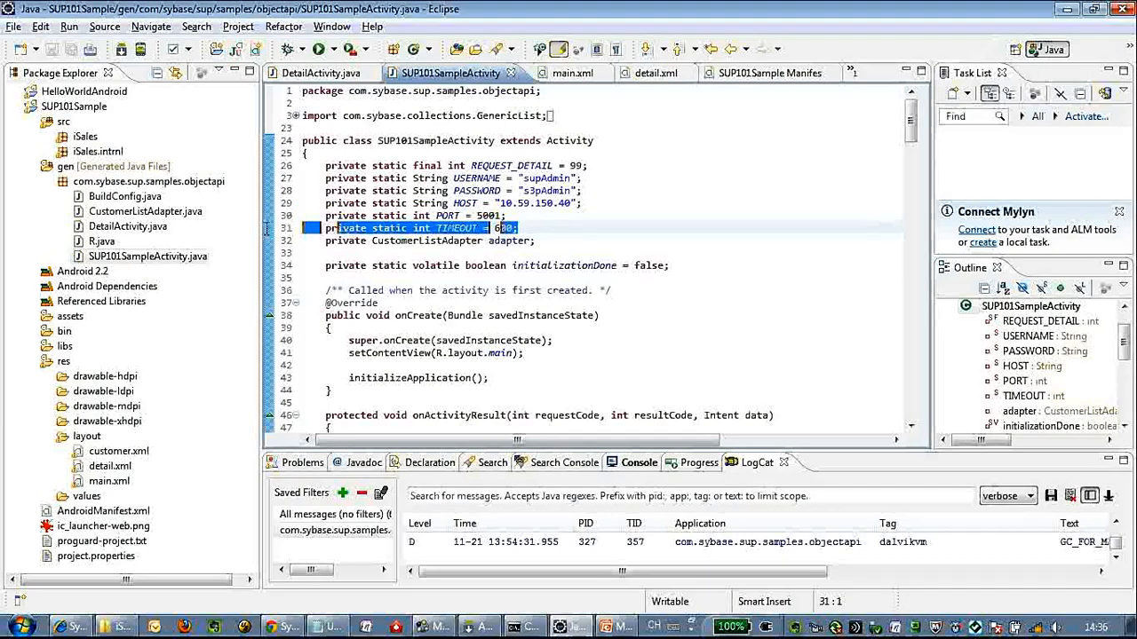
pyautogui.moveTo(536, 239); pyautogui.dragTo(306, 241)
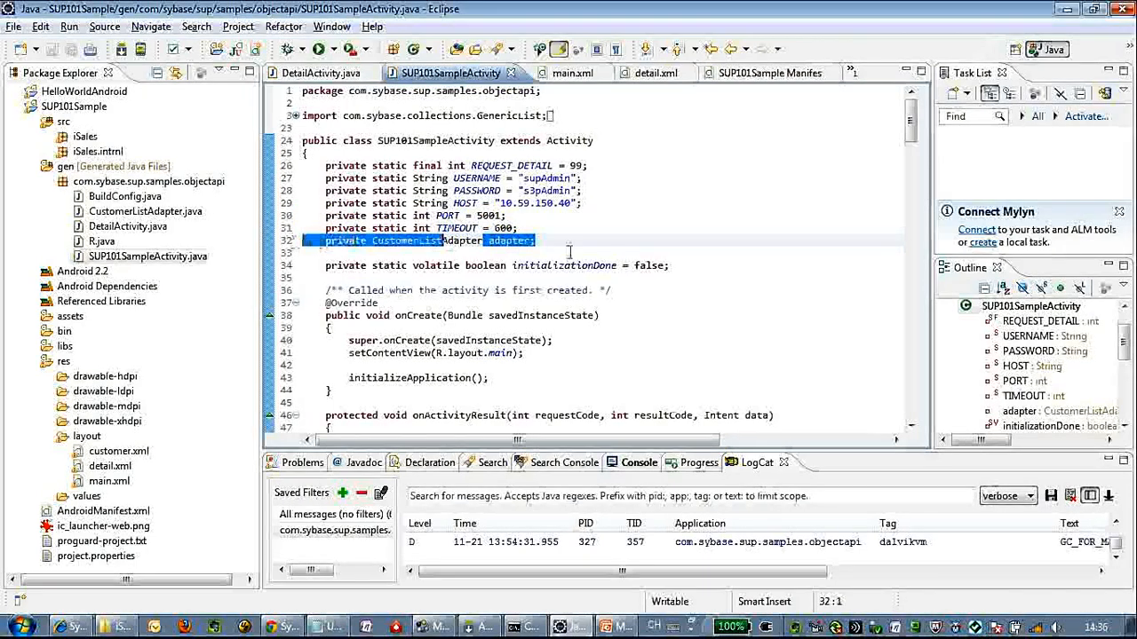
pyautogui.scroll(-2, 569, 253)
pyautogui.scroll(-1, 568, 253)
pyautogui.scroll(-2, 568, 253)
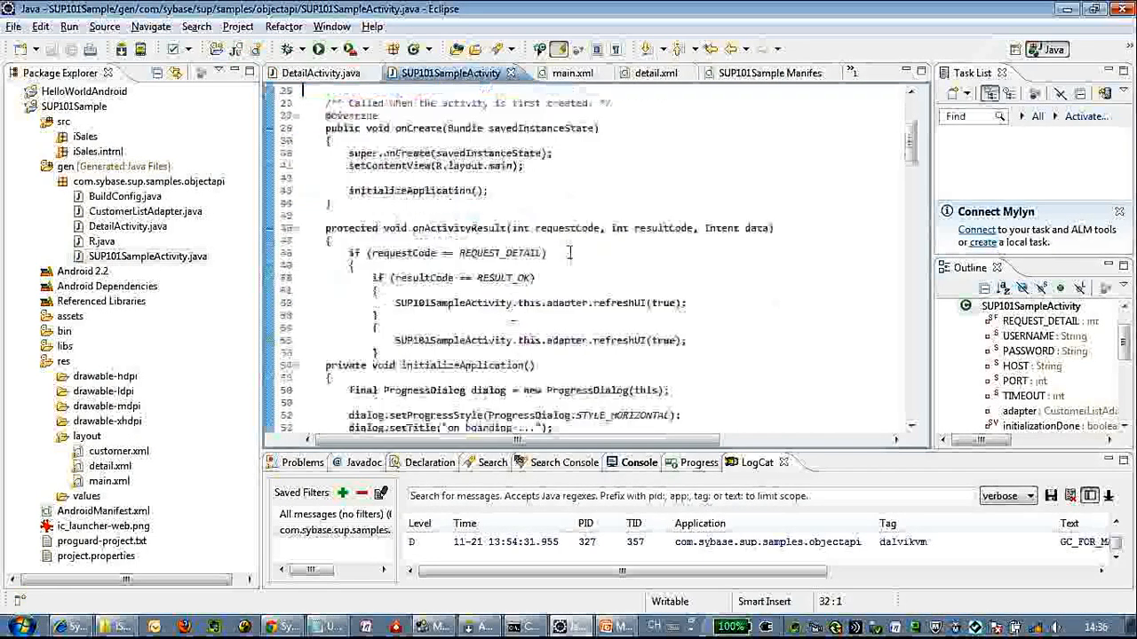
pyautogui.scroll(-3, 569, 253)
pyautogui.scroll(-1, 568, 253)
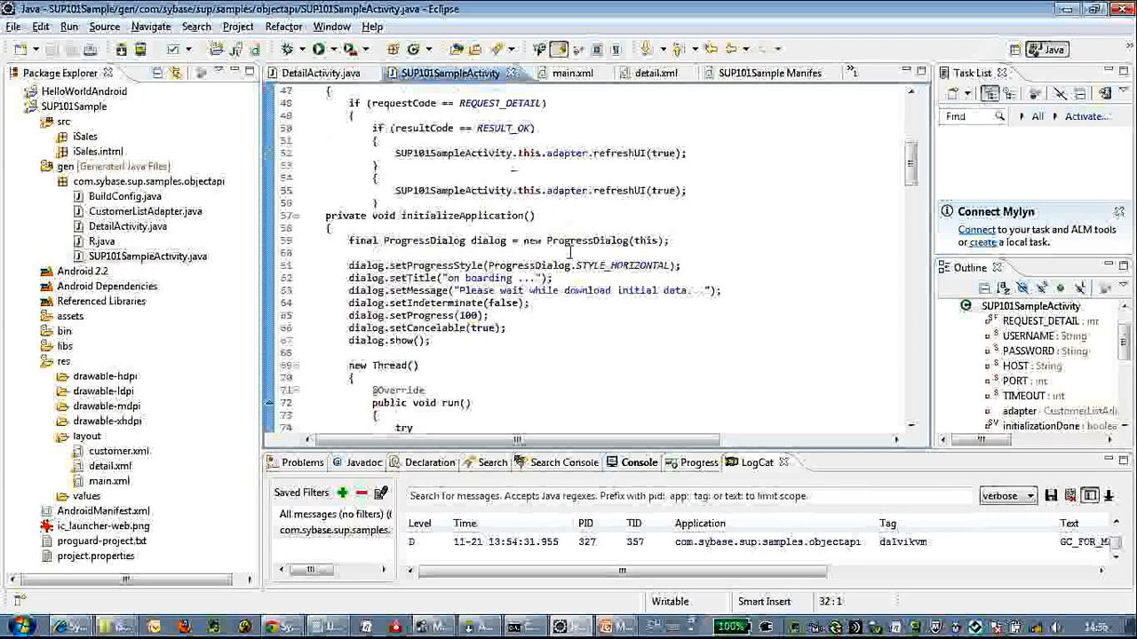
pyautogui.scroll(-1, 568, 253)
pyautogui.scroll(-1, 569, 253)
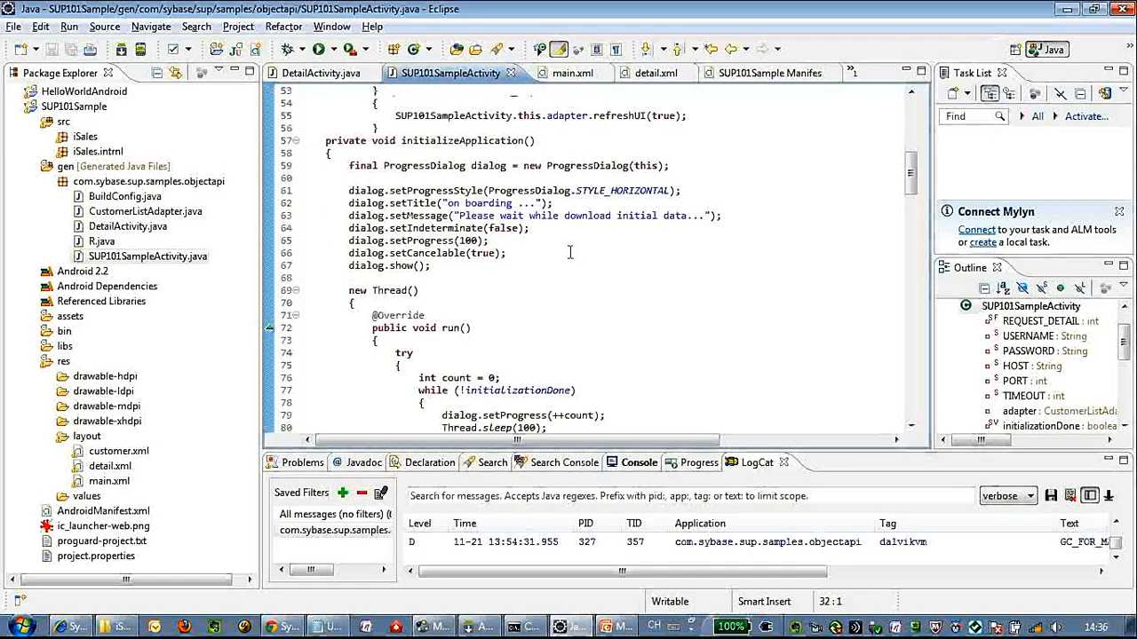
pyautogui.scroll(-3, 569, 253)
pyautogui.scroll(3, 570, 253)
pyautogui.scroll(1, 569, 254)
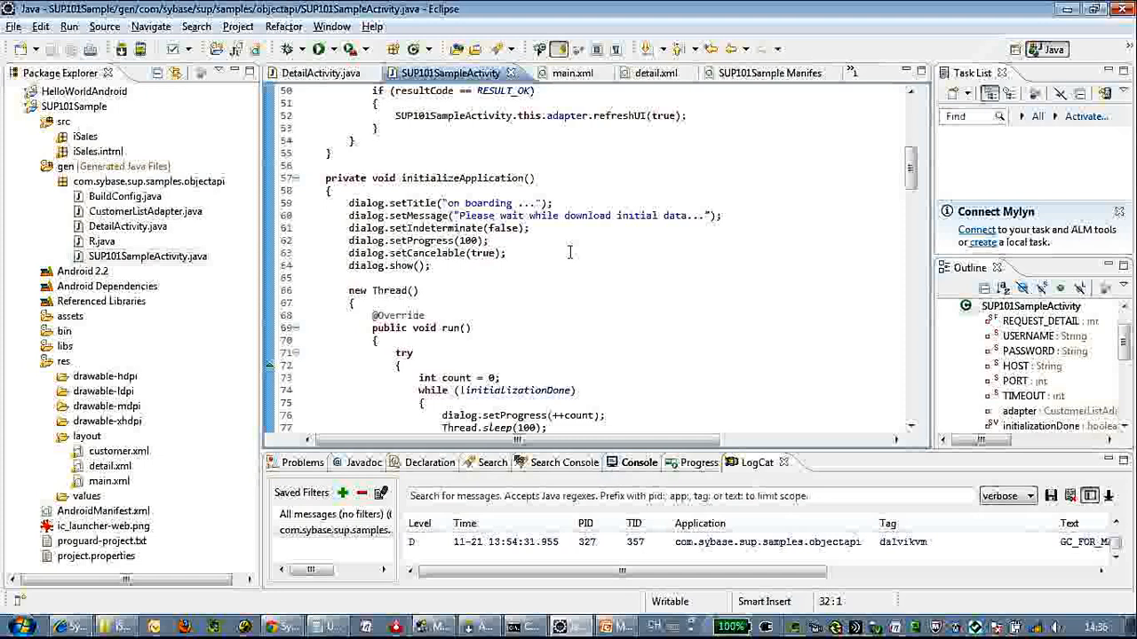
pyautogui.scroll(1, 569, 253)
pyautogui.scroll(3, 569, 253)
pyautogui.scroll(2, 569, 254)
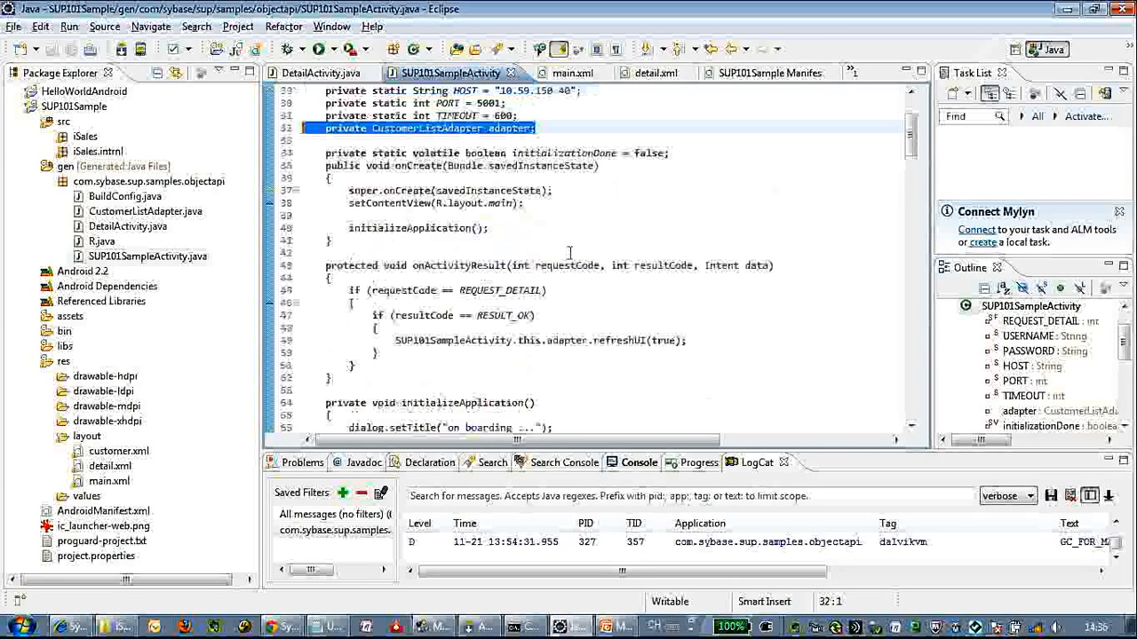
pyautogui.scroll(-3, 569, 253)
pyautogui.scroll(-2, 564, 222)
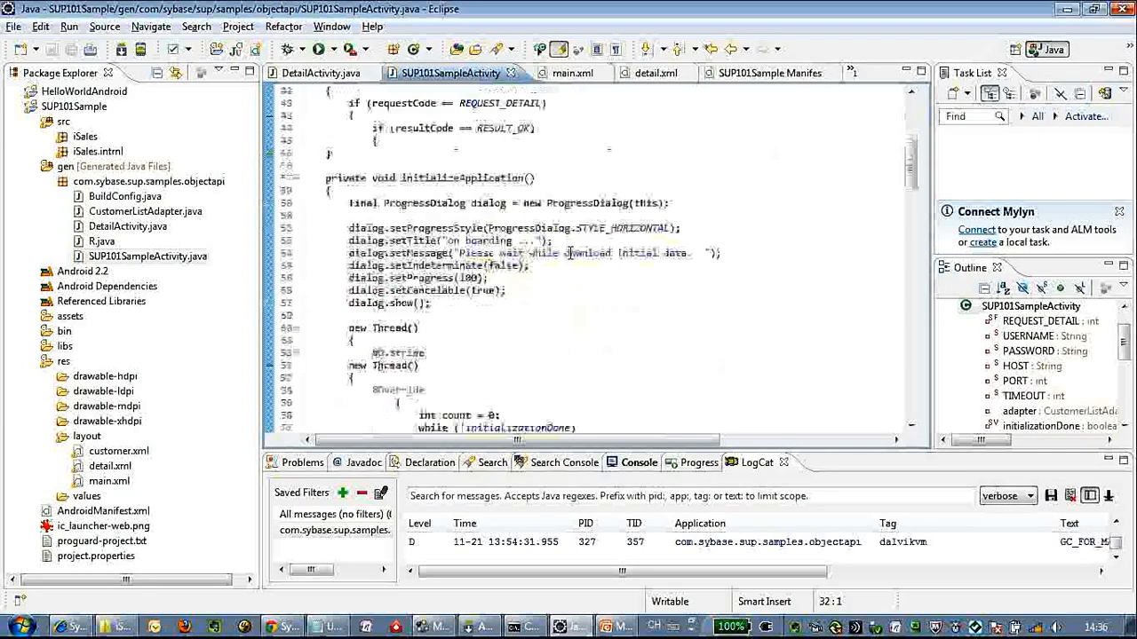
pyautogui.scroll(-1, 555, 184)
# - Locate the initializeApplication method and the iSales application identifier on line 97
pyautogui.click(402, 178)
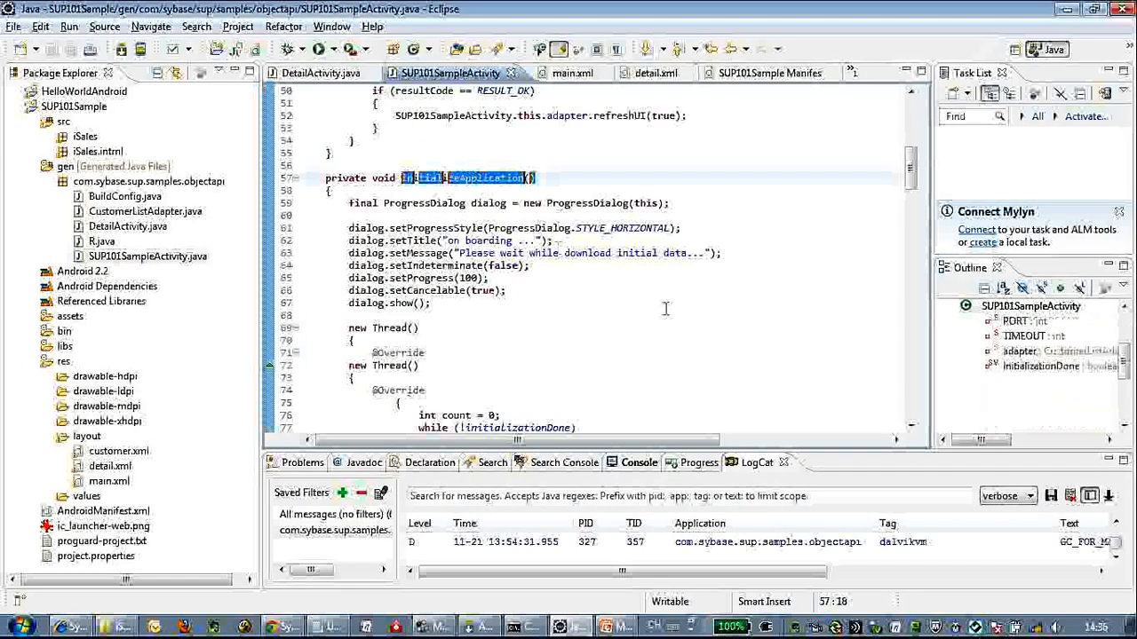
pyautogui.scroll(-3, 664, 308)
pyautogui.scroll(-2, 664, 308)
pyautogui.scroll(-1, 664, 308)
pyautogui.scroll(-1, 664, 308)
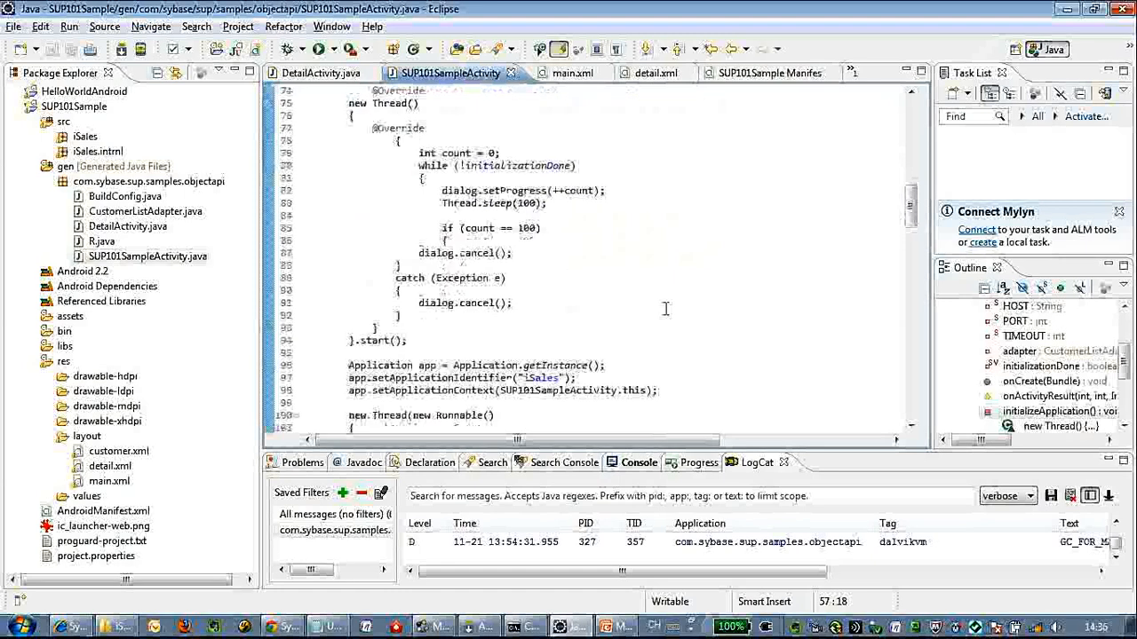
pyautogui.scroll(-1, 664, 308)
pyautogui.scroll(-1, 664, 308)
pyautogui.scroll(-1, 664, 308)
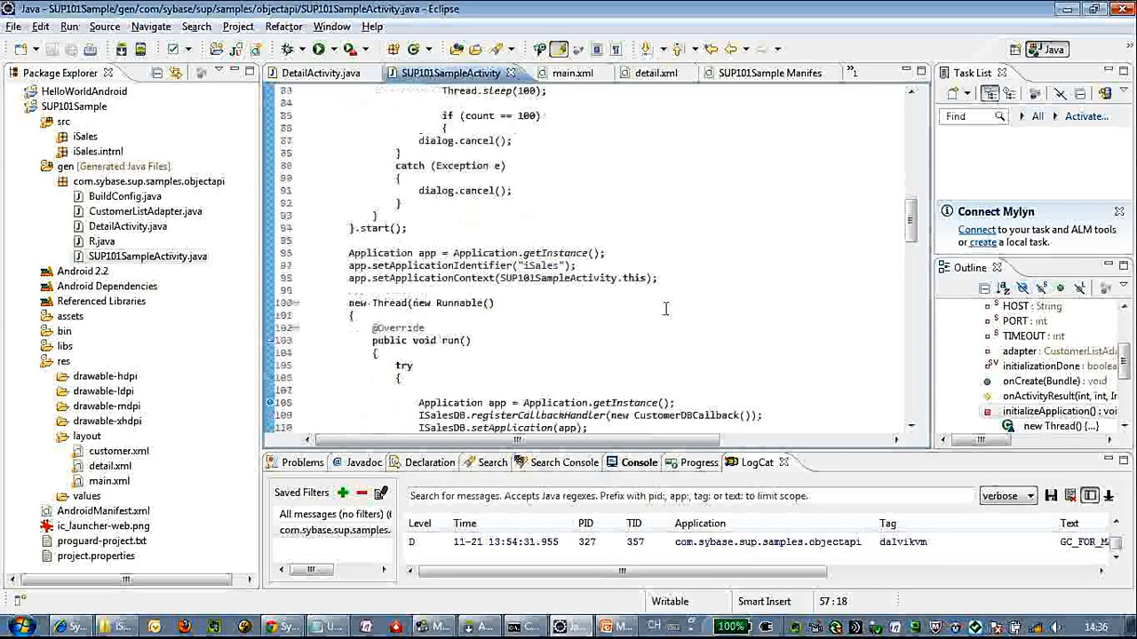
pyautogui.scroll(-1, 665, 308)
pyautogui.moveTo(575, 228); pyautogui.dragTo(524, 228)
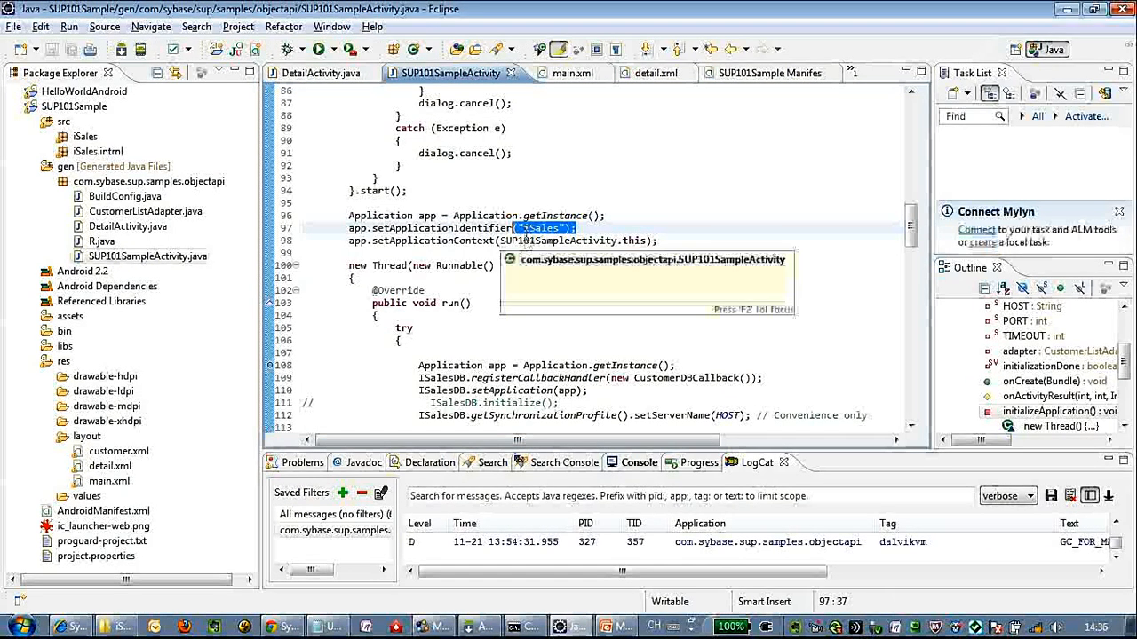
pyautogui.click(587, 313)
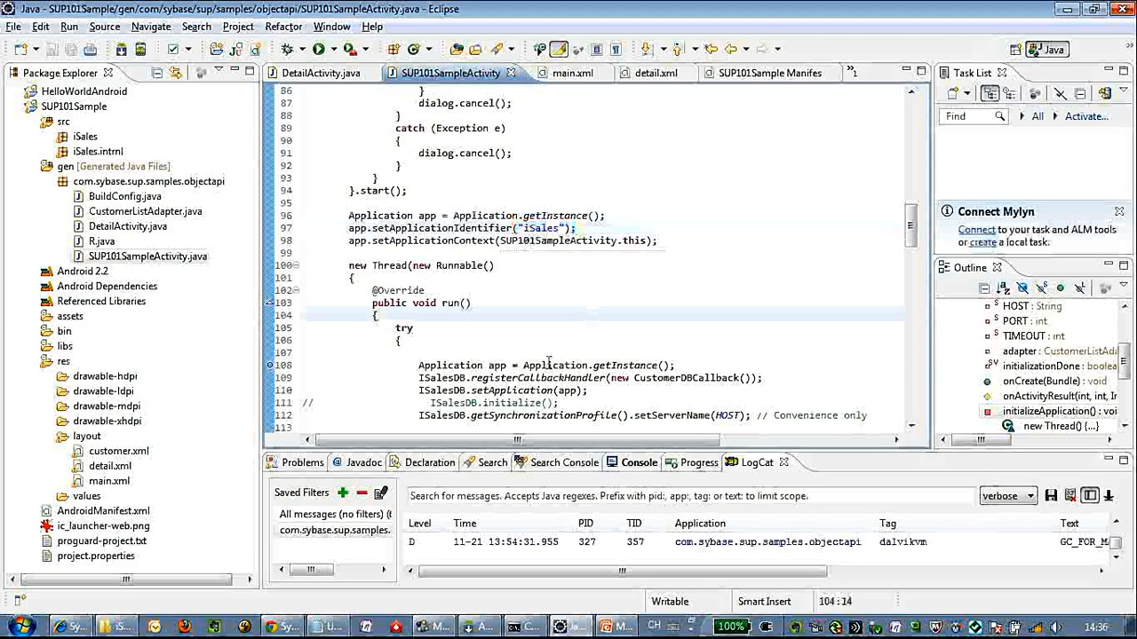
pyautogui.scroll(-2, 588, 313)
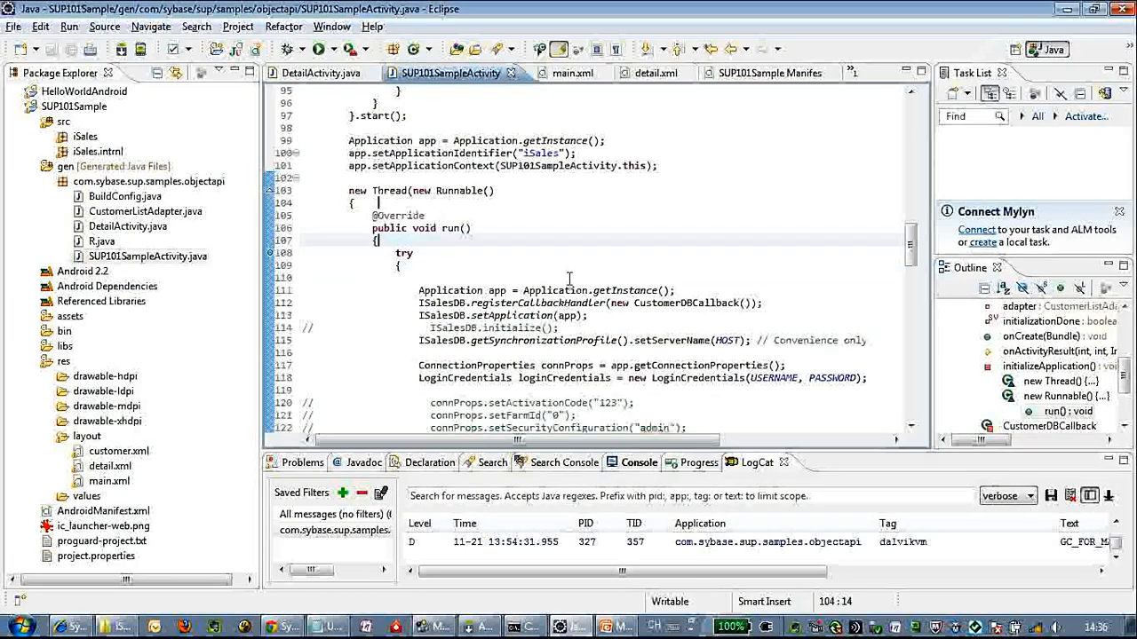
pyautogui.scroll(-2, 594, 335)
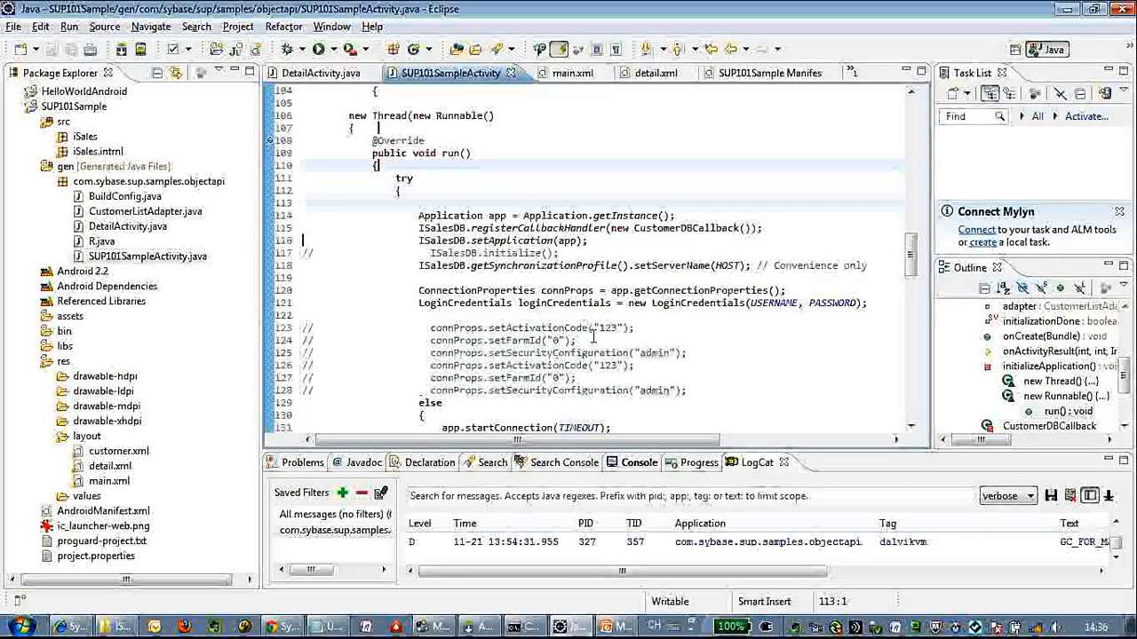
pyautogui.scroll(-1, 594, 335)
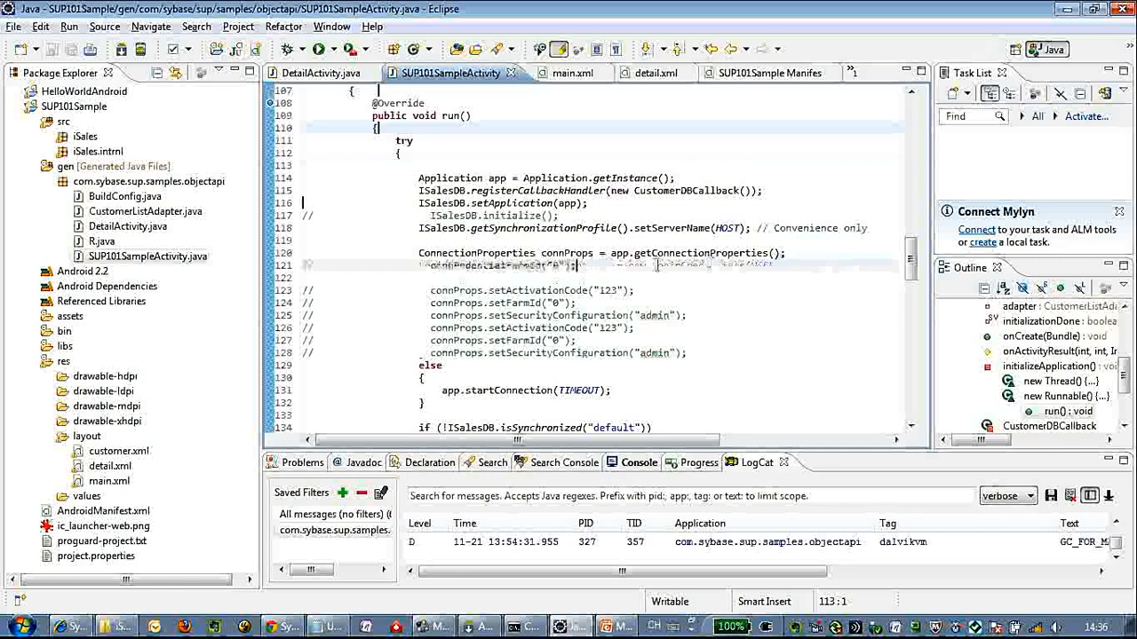
# - Undo the ISalesDB edits so connProps sets loginCredentials, server name HOST and port number PORT
pyautogui.moveTo(877, 266); pyautogui.dragTo(397, 266)
pyautogui.click(692, 222)
pyautogui.hotkey('ctrl', 'z')
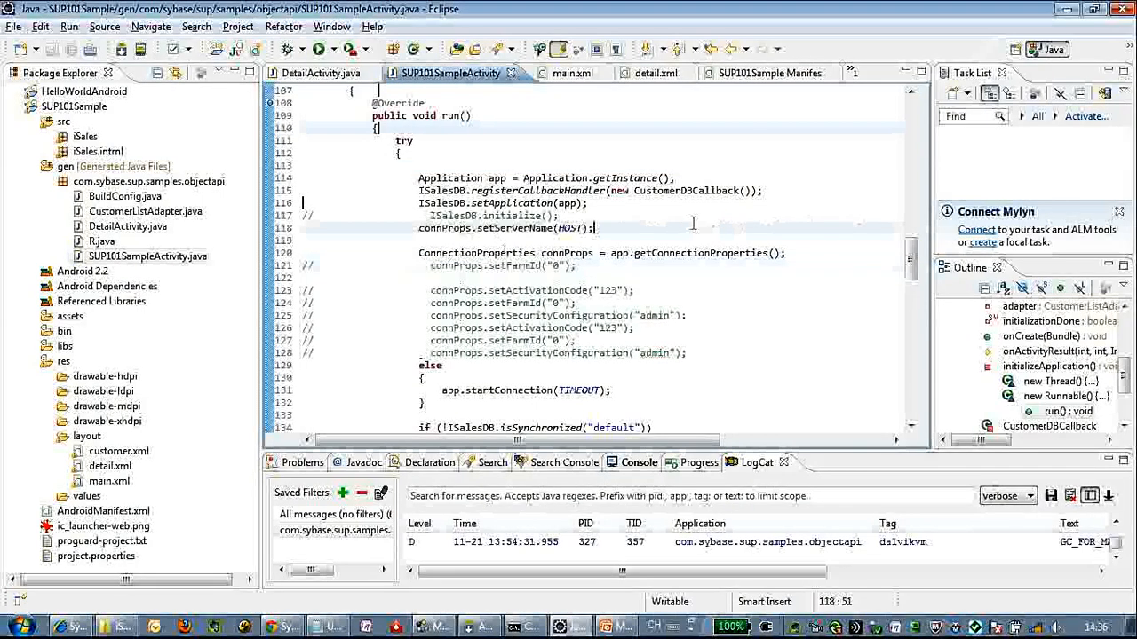
pyautogui.hotkey('ctrl', 'z')
pyautogui.hotkey('ctrl', 'z')
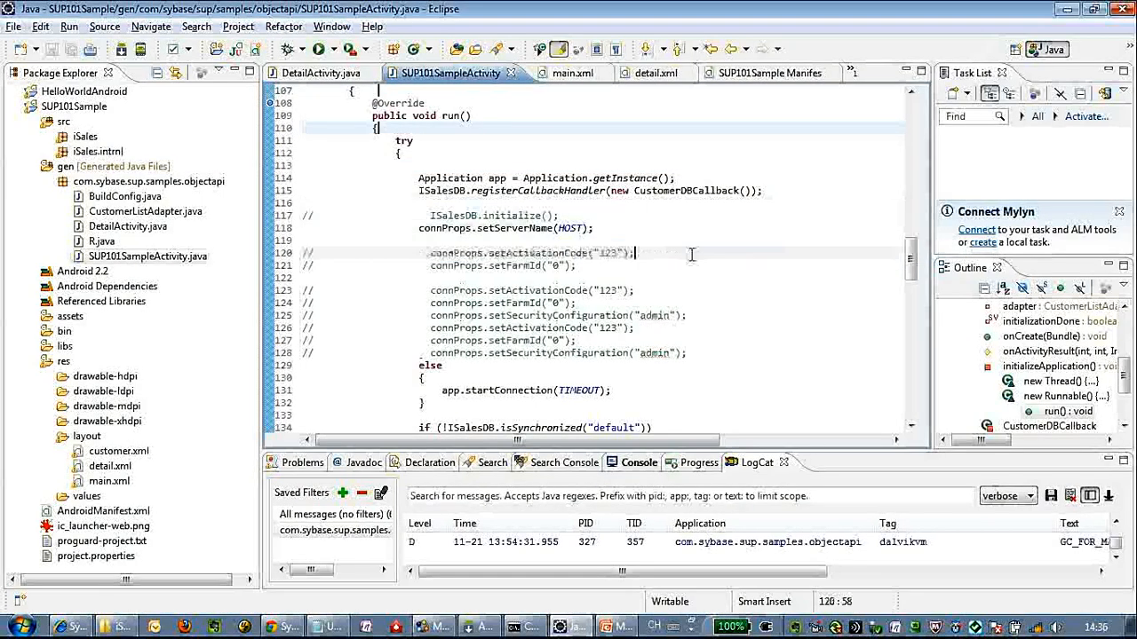
pyautogui.hotkey('ctrl', 'z')
pyautogui.hotkey('ctrl', 'z')
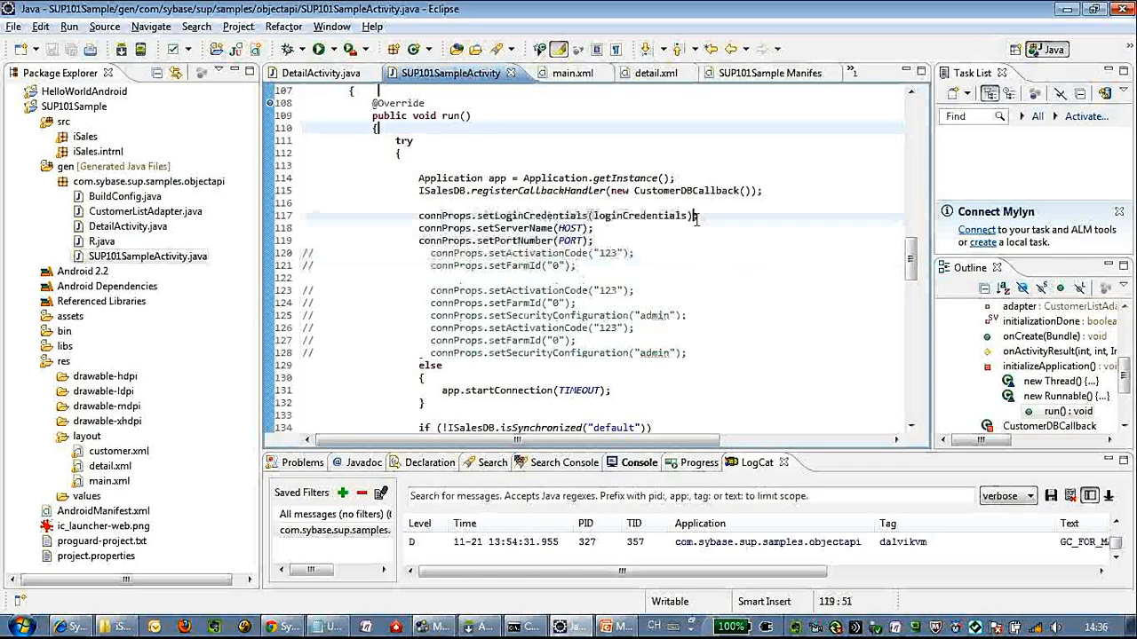
pyautogui.click(734, 202)
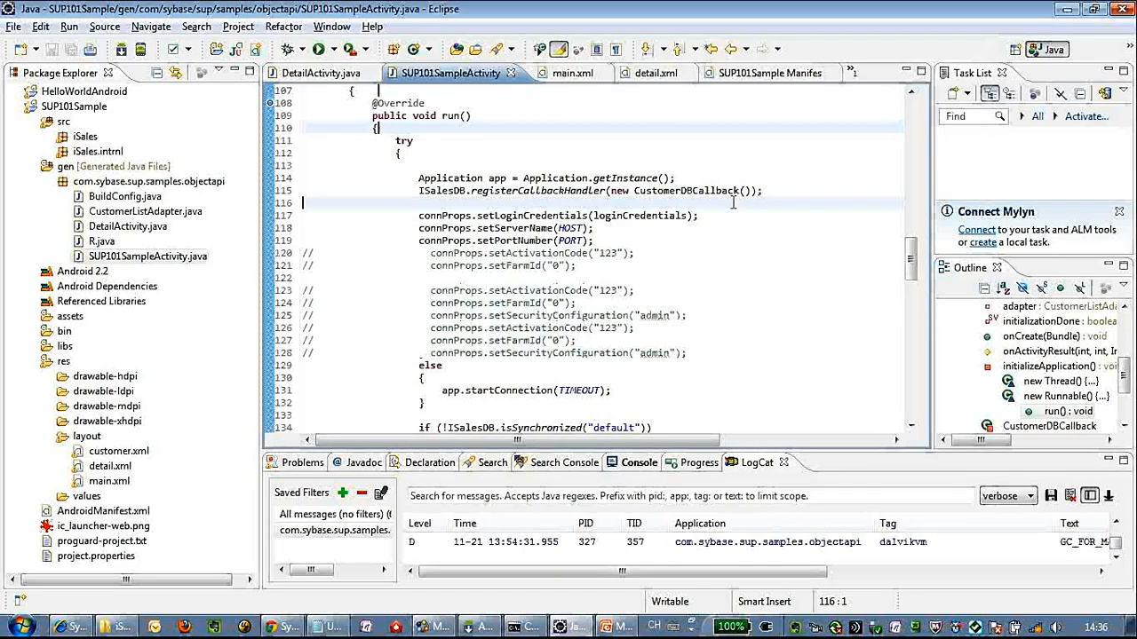
pyautogui.click(602, 238)
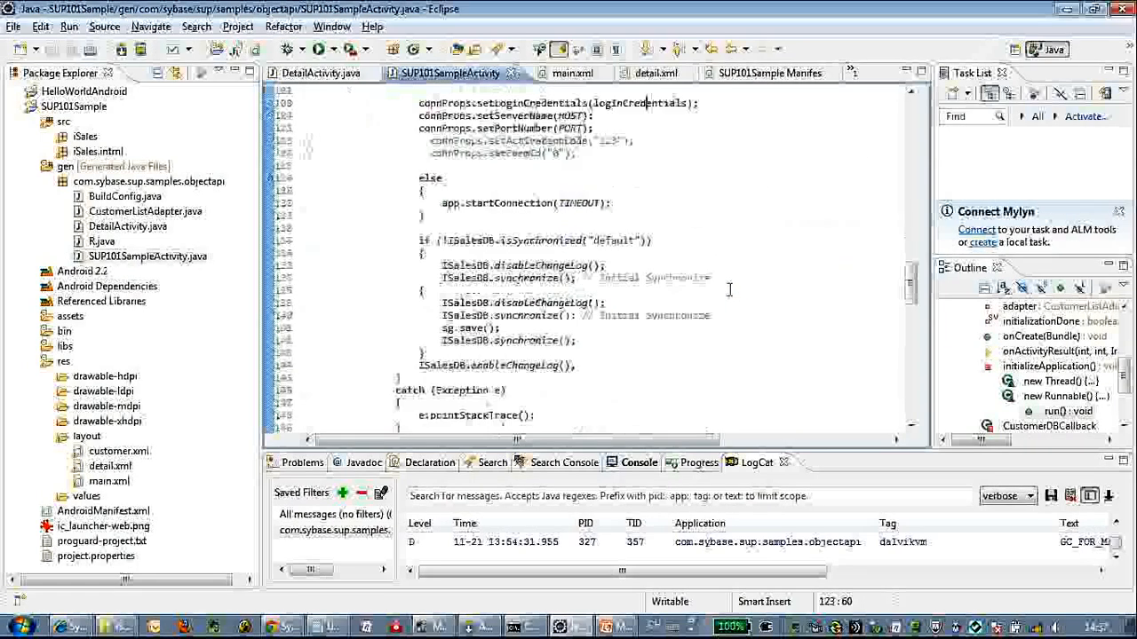
pyautogui.scroll(-10, 729, 290)
pyautogui.scroll(-2, 728, 290)
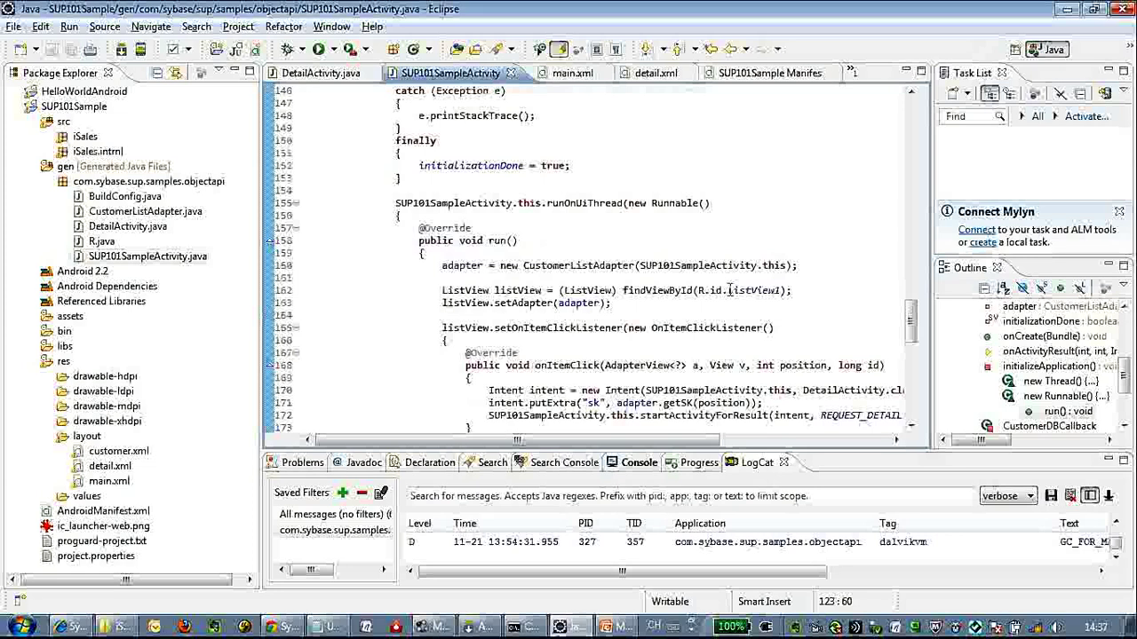
pyautogui.scroll(-2, 728, 290)
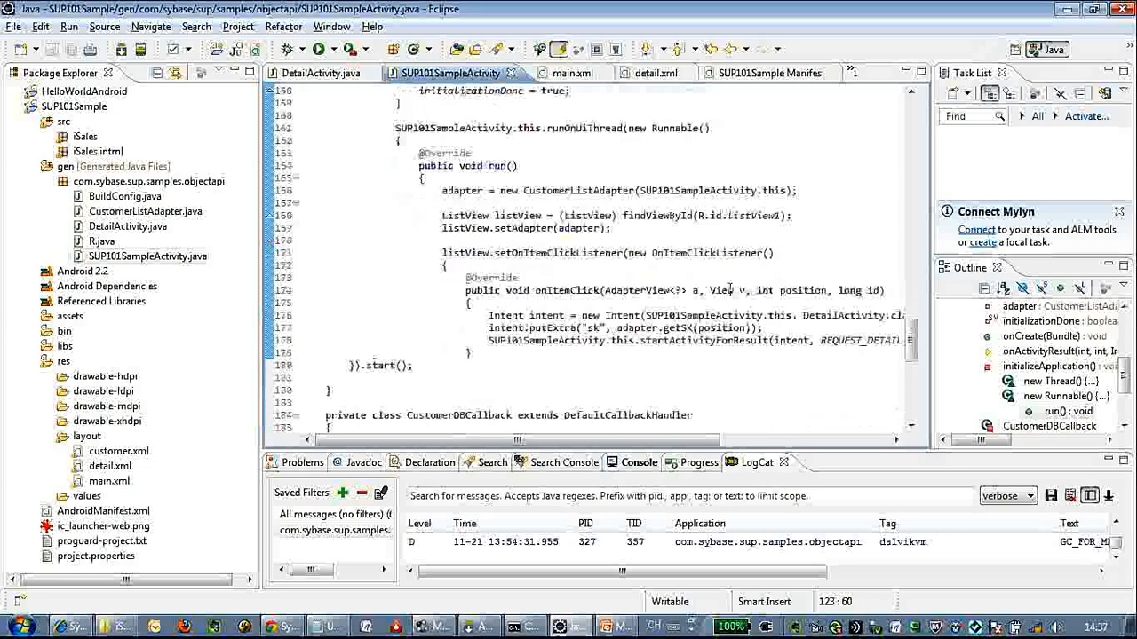
pyautogui.scroll(5, 729, 290)
pyautogui.scroll(1, 729, 290)
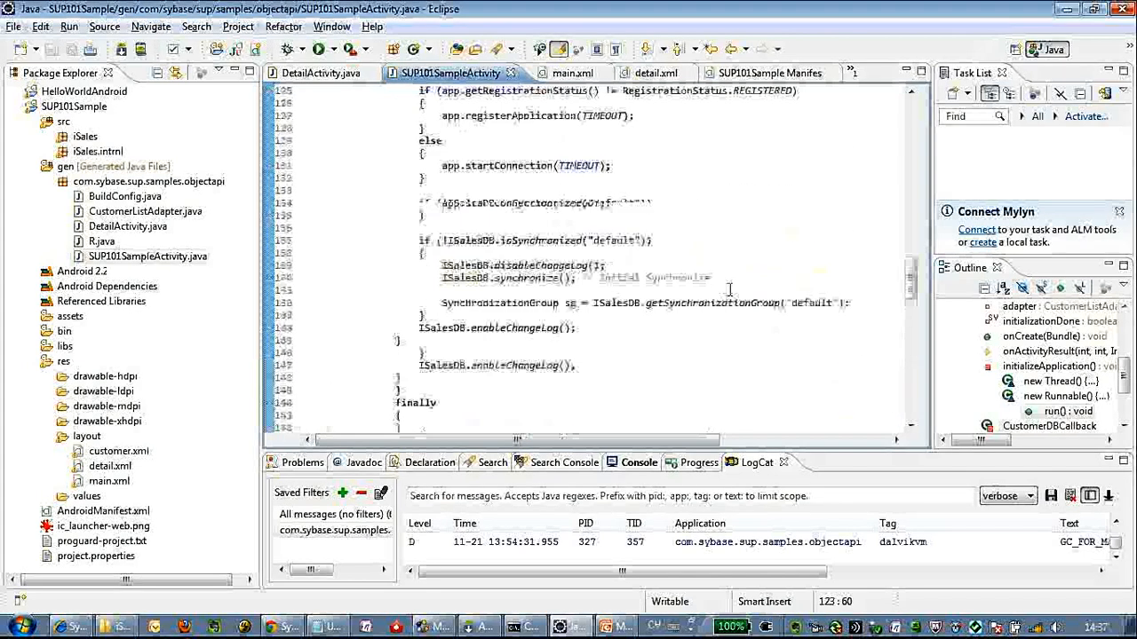
pyautogui.scroll(2, 728, 289)
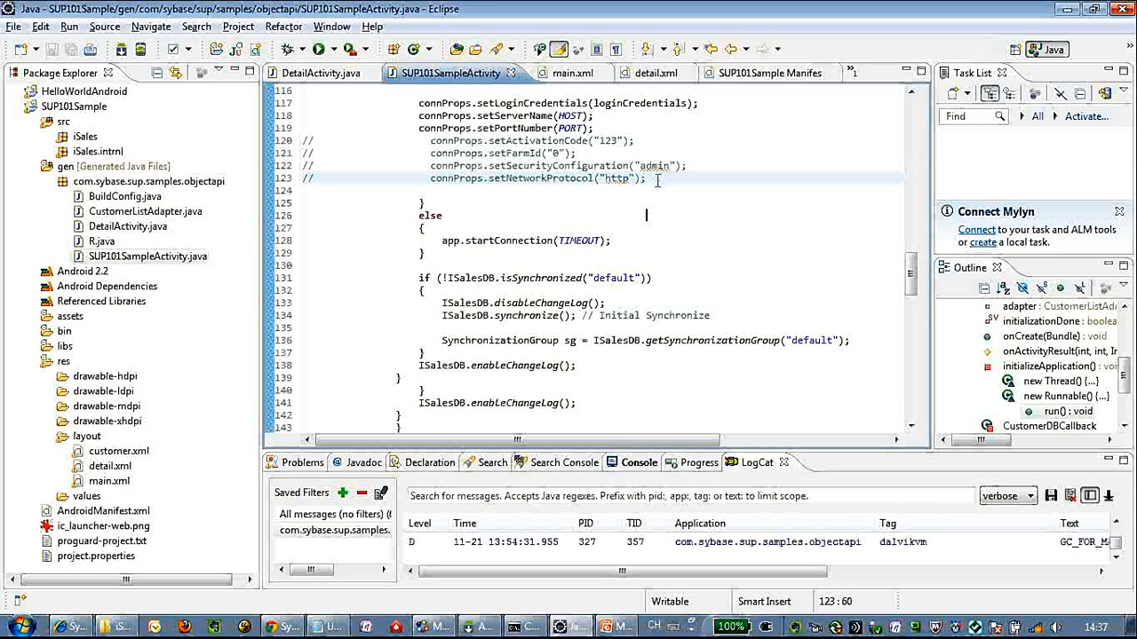
# - Select the commented activation code, farm id, security and network protocol lines 120–123, keeping them commented
pyautogui.moveTo(647, 178); pyautogui.dragTo(610, 140)
pyautogui.moveTo(397, 159); pyautogui.dragTo(300, 142)
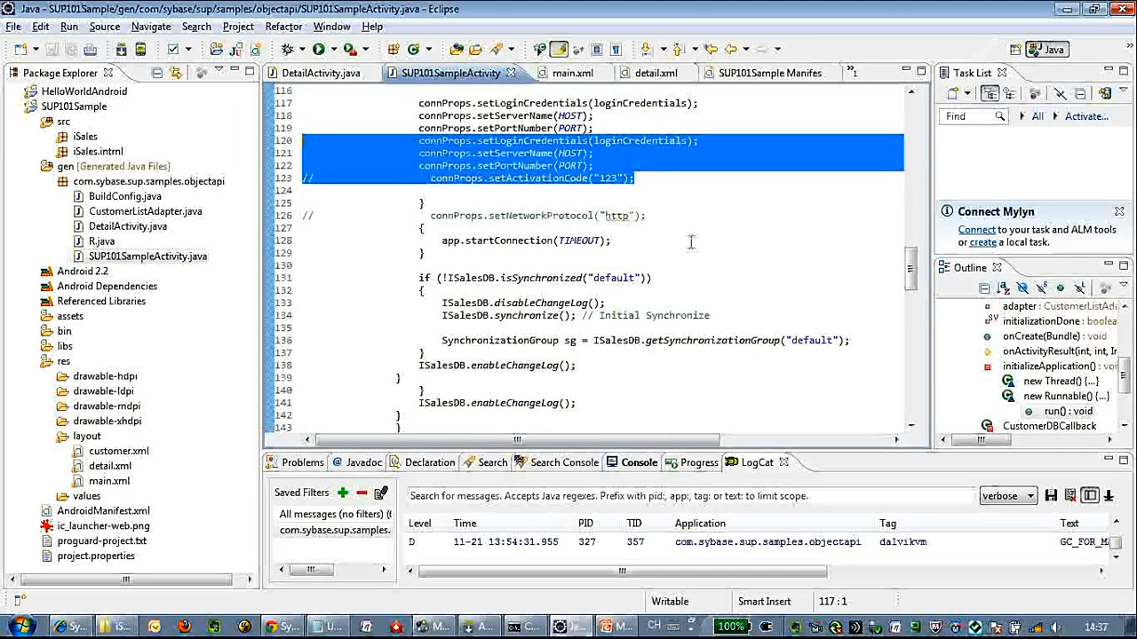
pyautogui.scroll(-1, 695, 254)
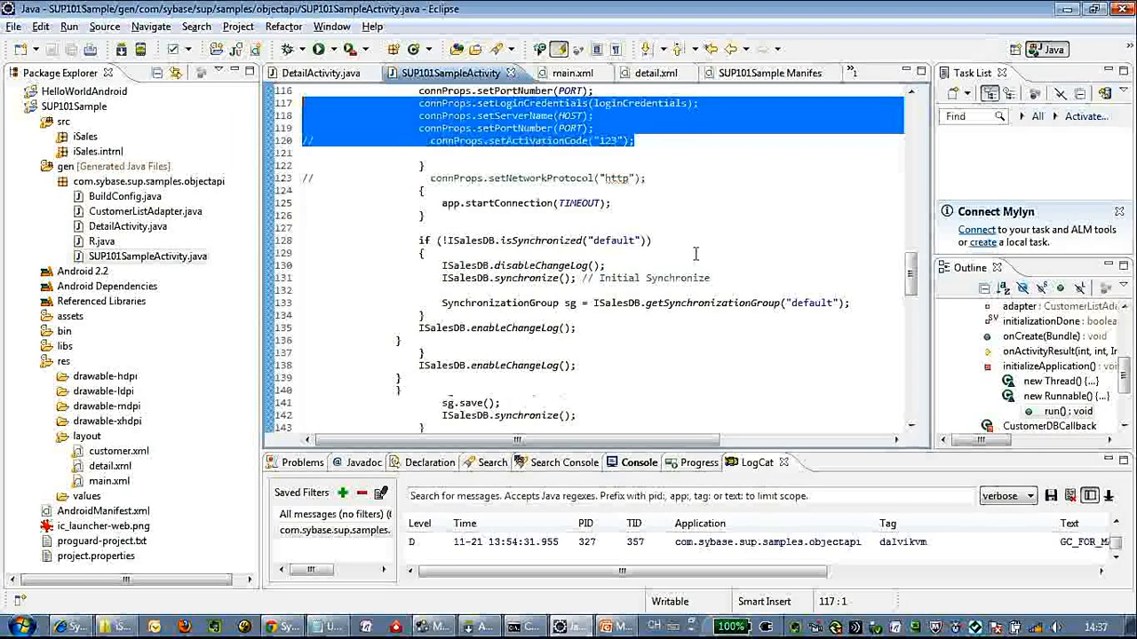
pyautogui.scroll(-1, 695, 254)
pyautogui.scroll(-1, 696, 254)
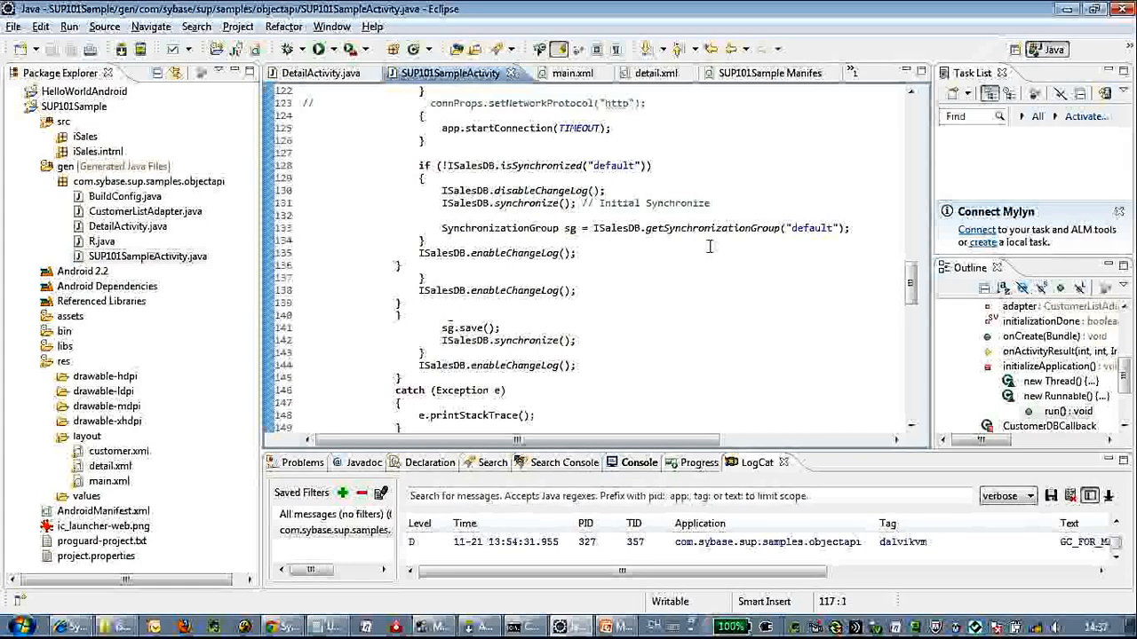
# - Replace the initial synchronize call with app.startConnection(TIMEOUT) and select line 137 for the SIS block
pyautogui.click(738, 202)
pyautogui.hotkey('shift', 'Home')
pyautogui.write('app.startConnection(TIMEOUT);')
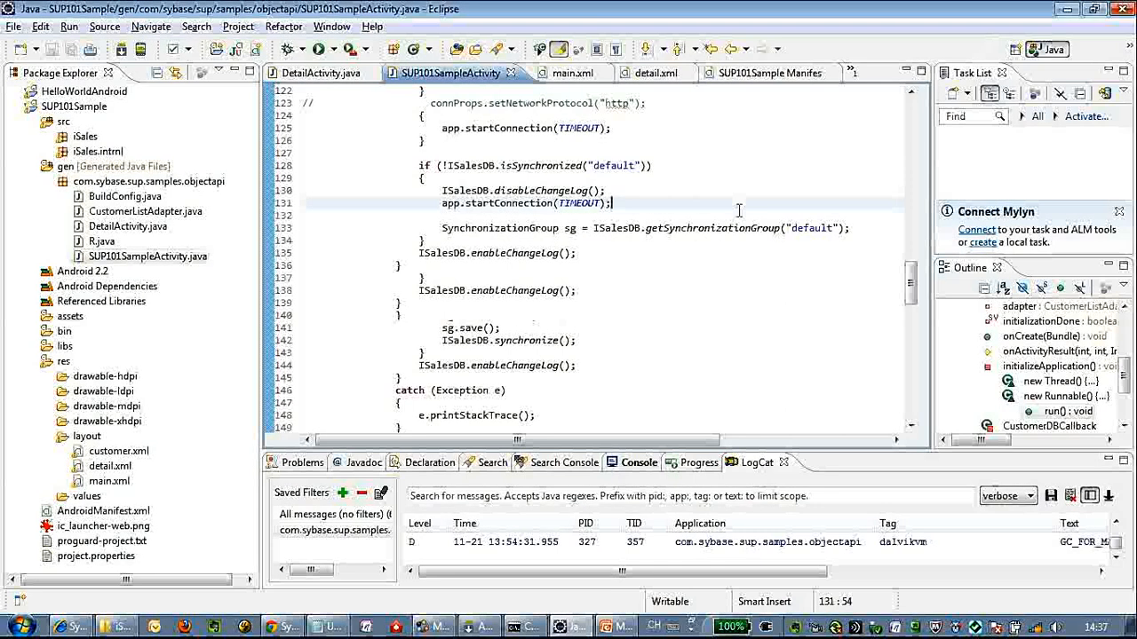
pyautogui.click(738, 213)
pyautogui.write('}')
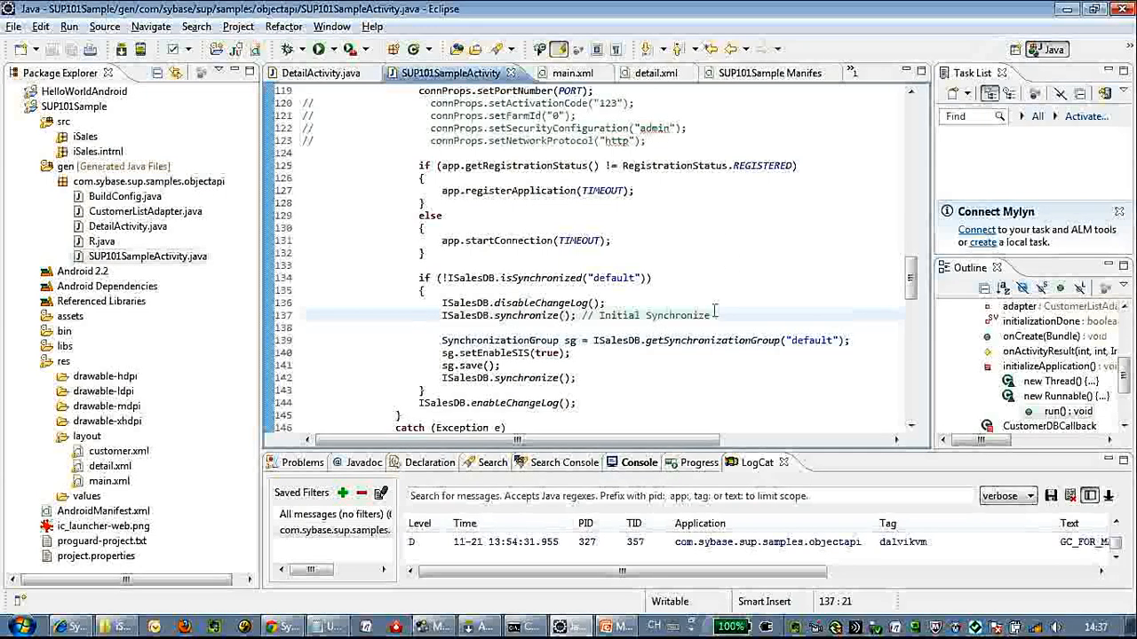
pyautogui.hotkey('shift', 'Home')
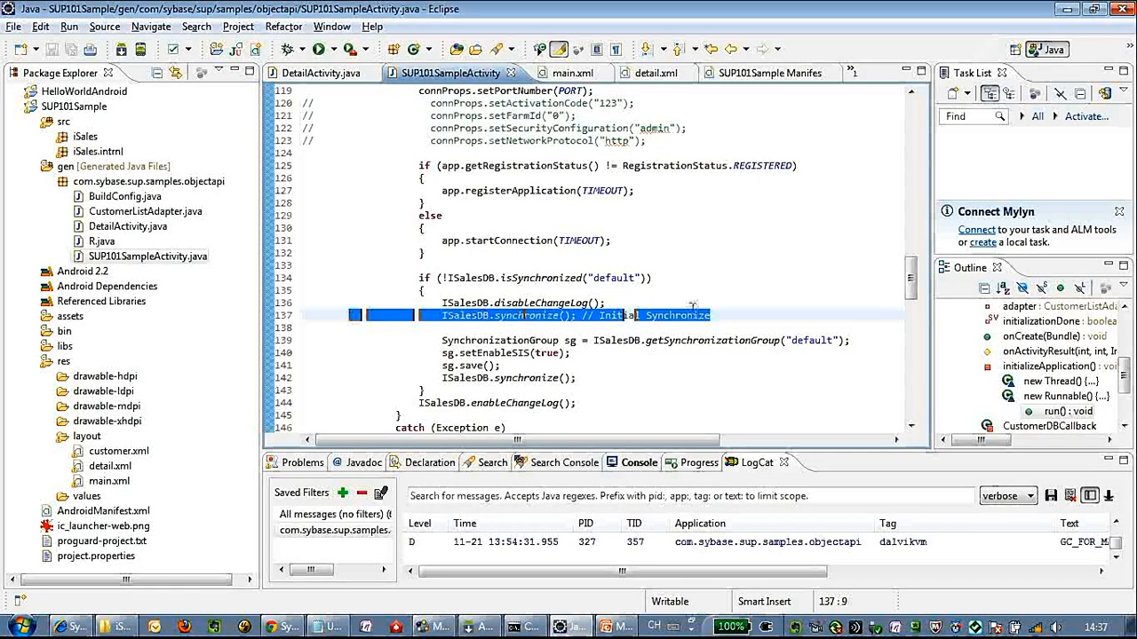
pyautogui.scroll(-3, 690, 306)
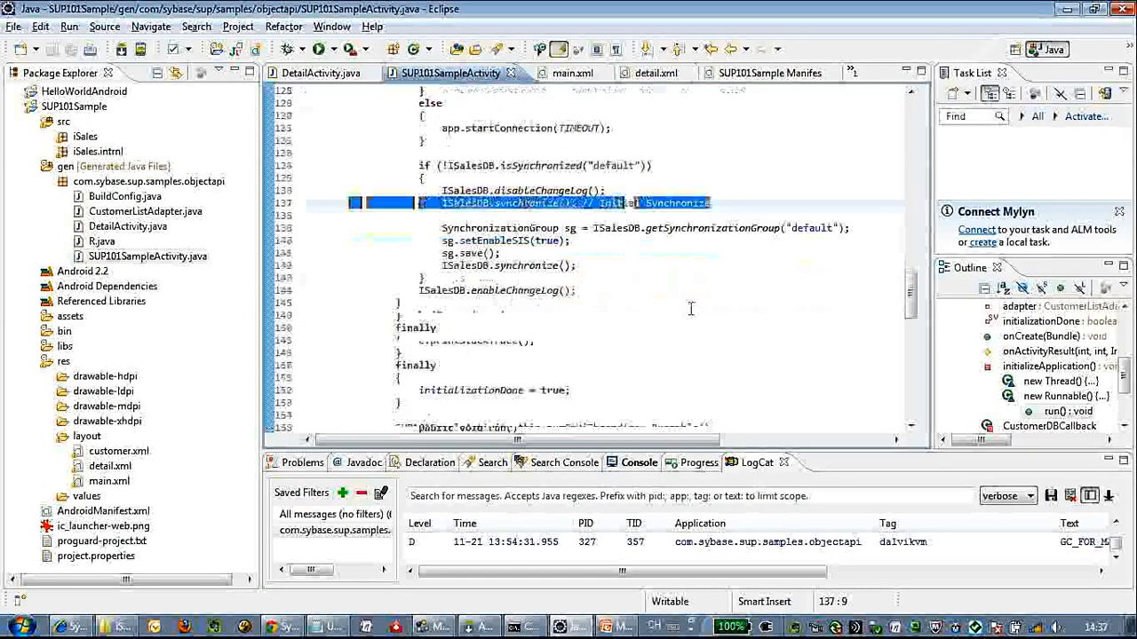
pyautogui.scroll(-2, 690, 308)
pyautogui.scroll(-3, 690, 309)
pyautogui.scroll(-1, 689, 308)
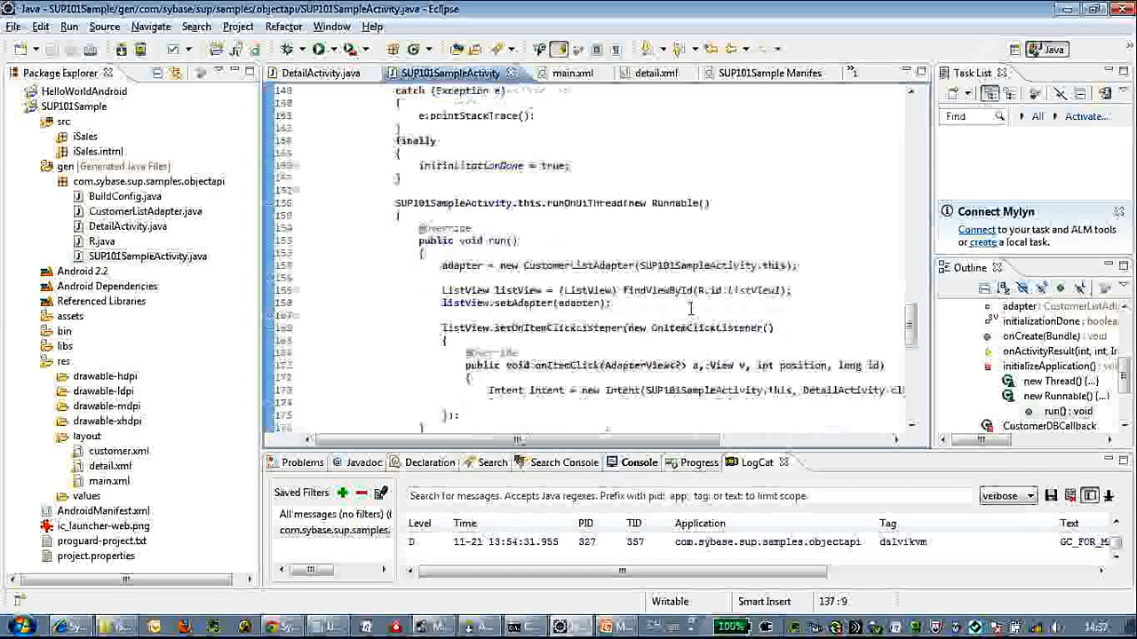
pyautogui.scroll(-1, 690, 307)
pyautogui.scroll(-7, 691, 305)
pyautogui.scroll(-5, 692, 305)
pyautogui.scroll(-1, 691, 307)
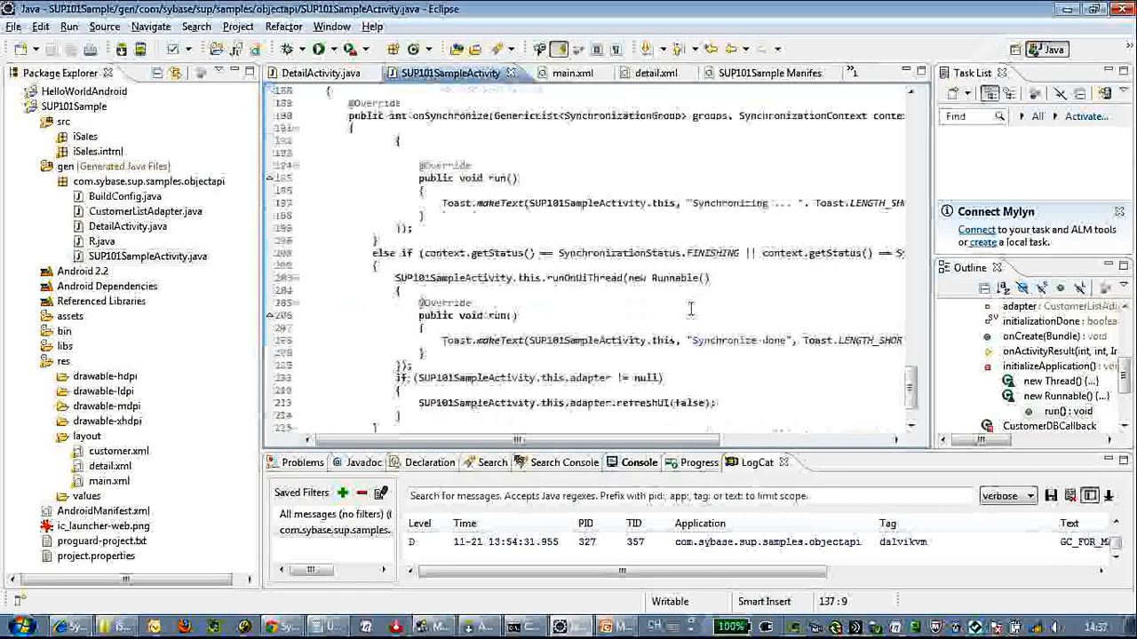
pyautogui.scroll(-1, 690, 309)
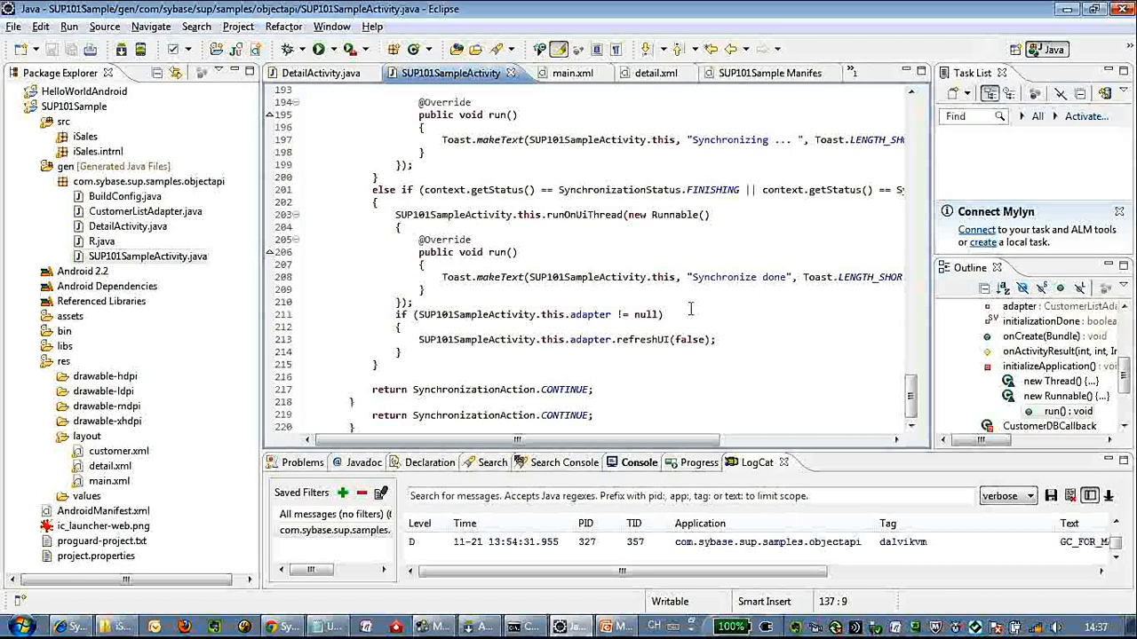
# - Bring up the Run Configurations manager from the recent run launches list
pyautogui.click(364, 50)
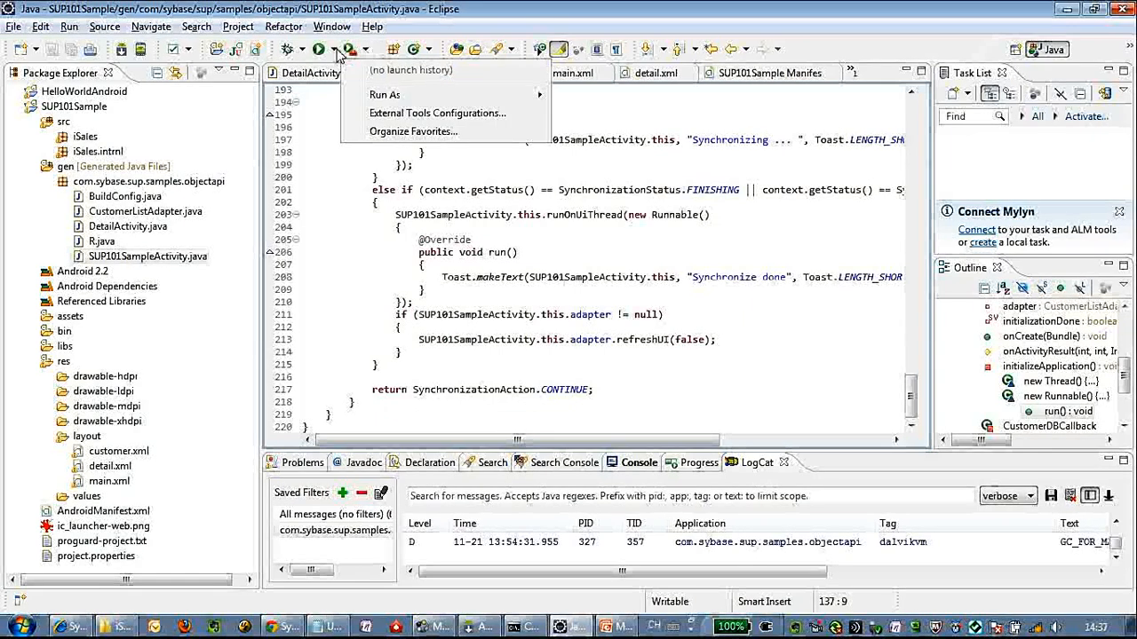
pyautogui.moveTo(385, 94)
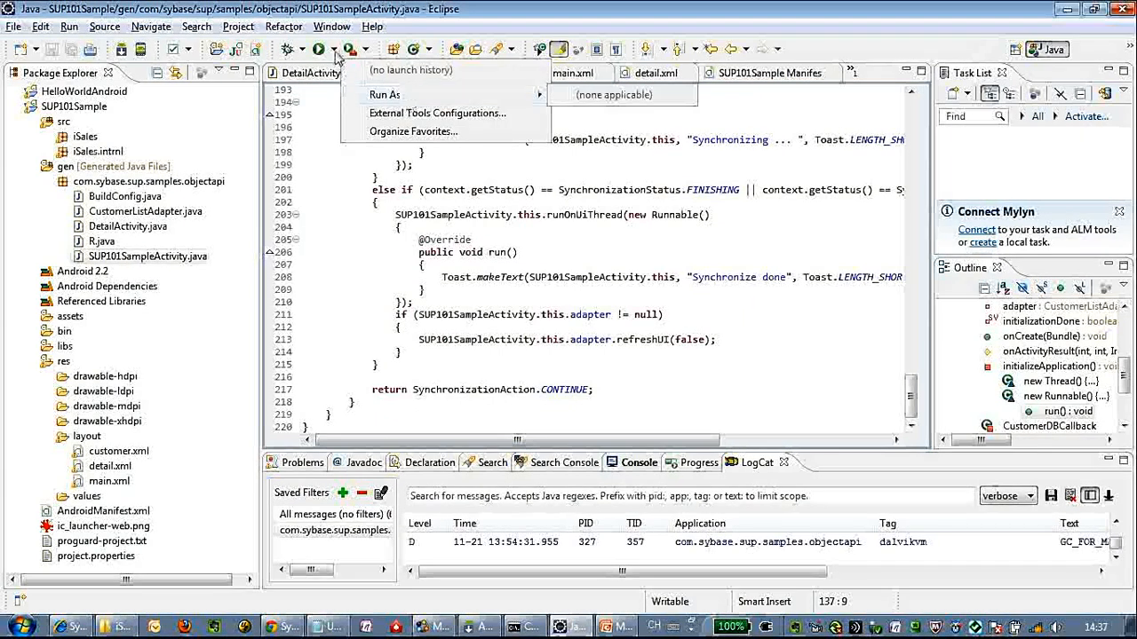
pyautogui.click(334, 50)
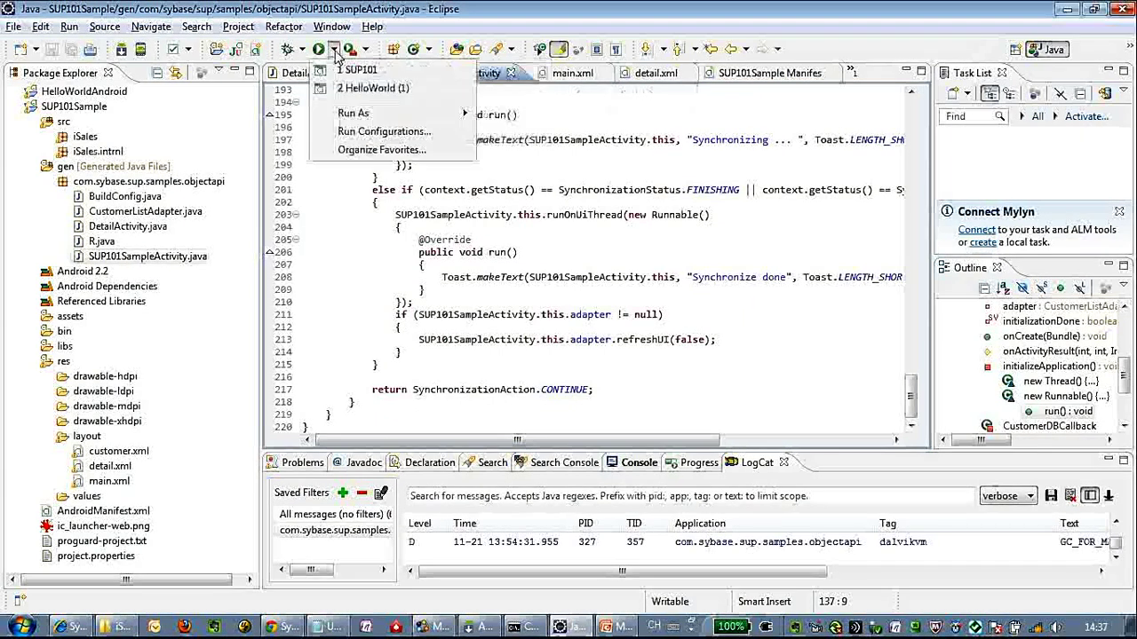
pyautogui.click(391, 132)
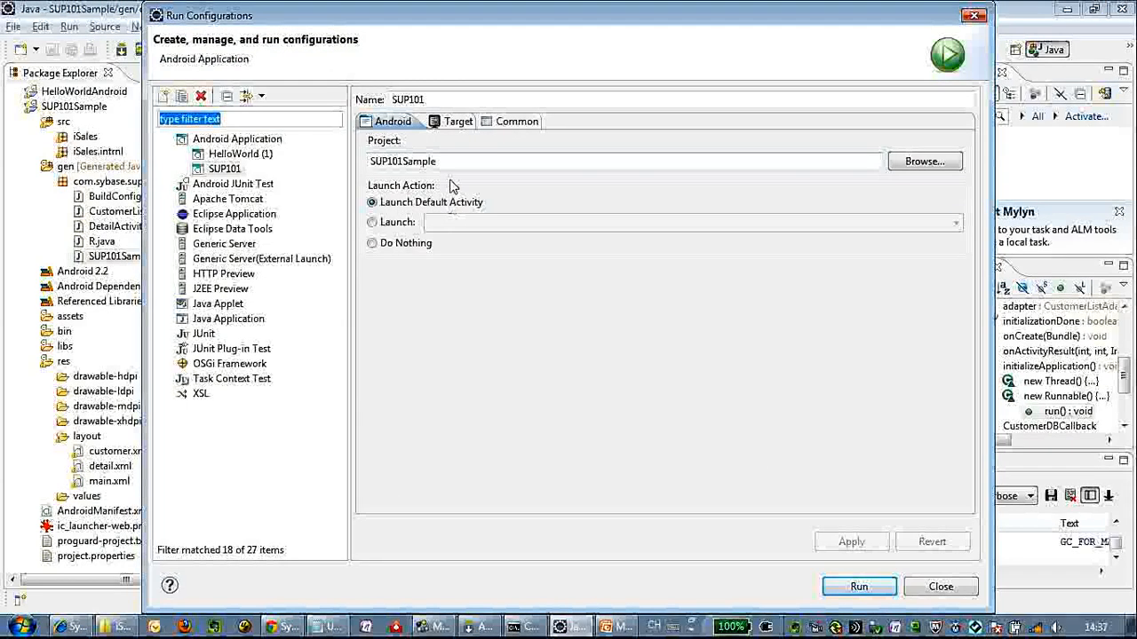
# - Target SUP101 at the AND8 Android 2.2 device, review Common settings and run it
pyautogui.click(453, 123)
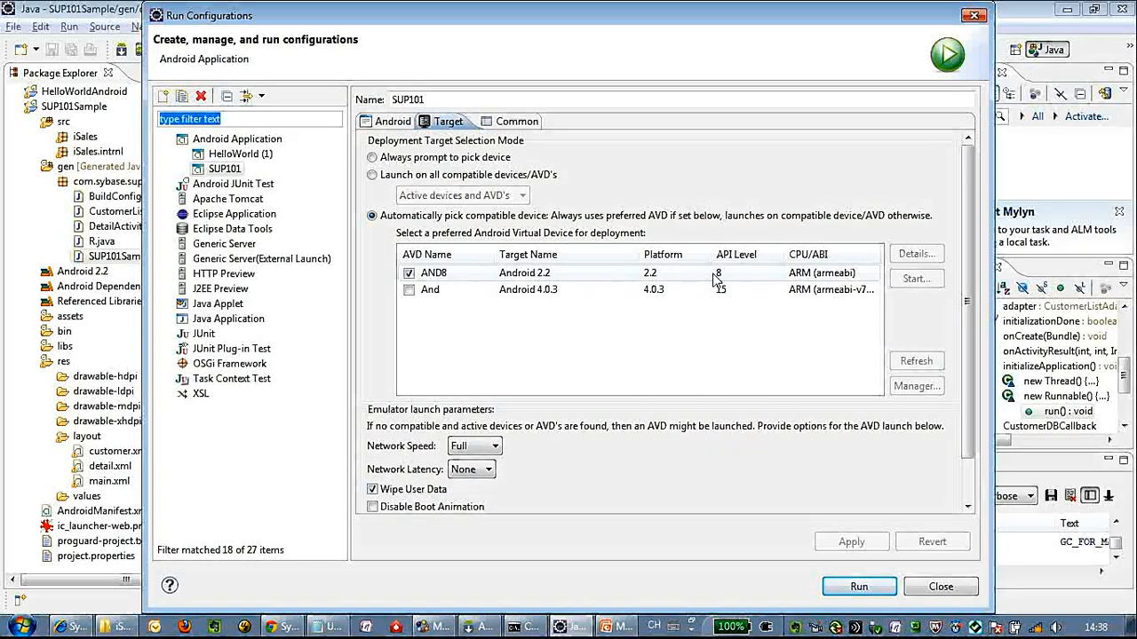
pyautogui.press('Return')
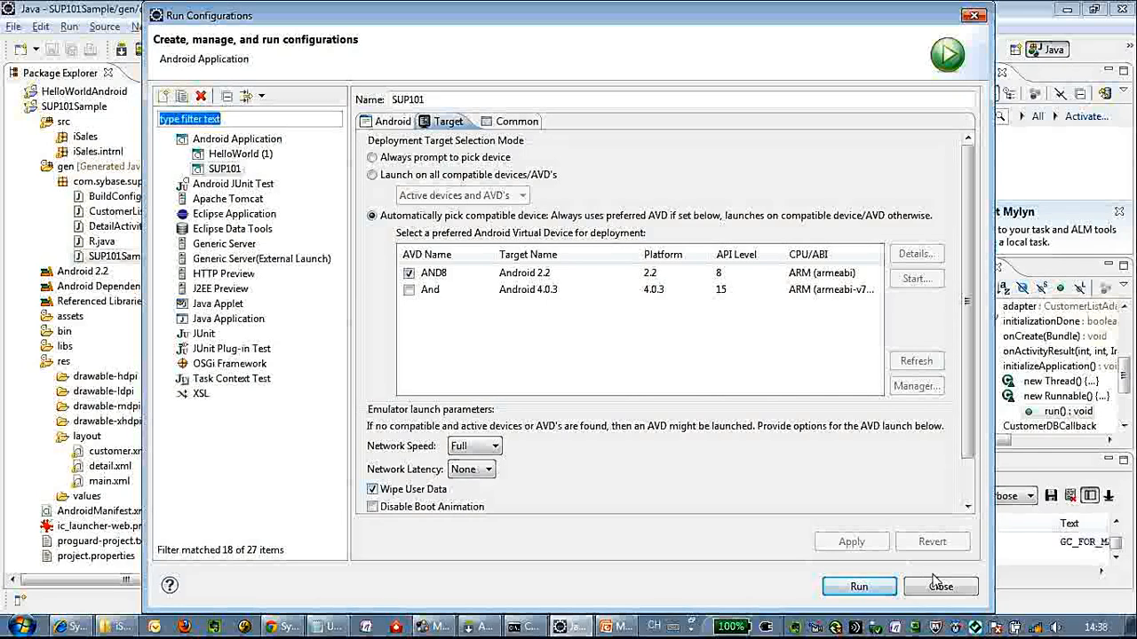
pyautogui.click(513, 122)
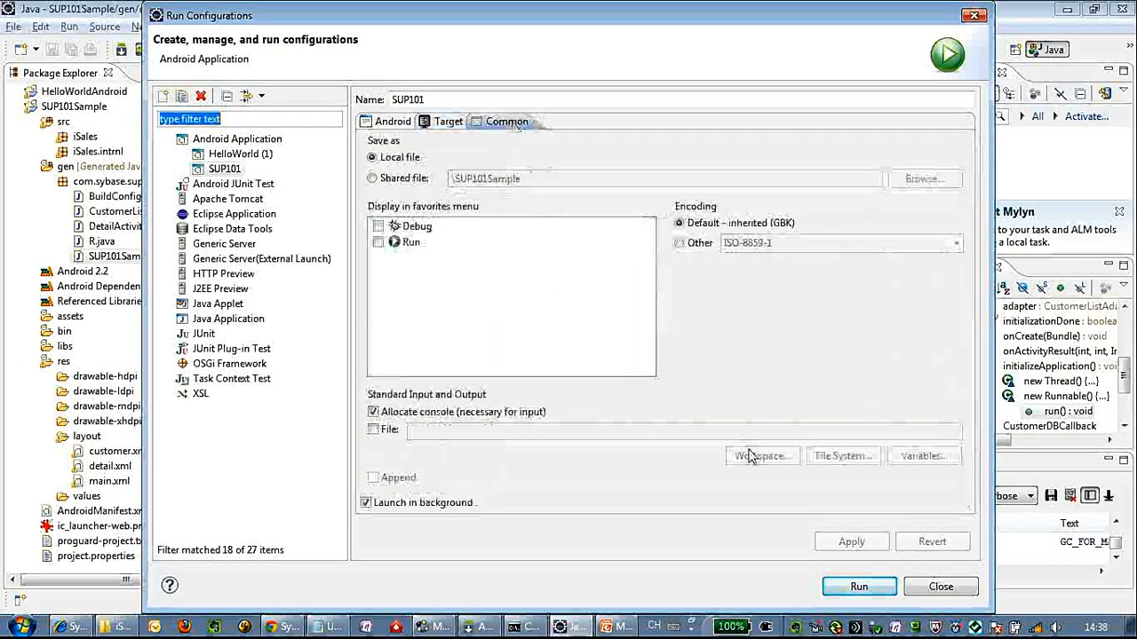
pyautogui.click(858, 587)
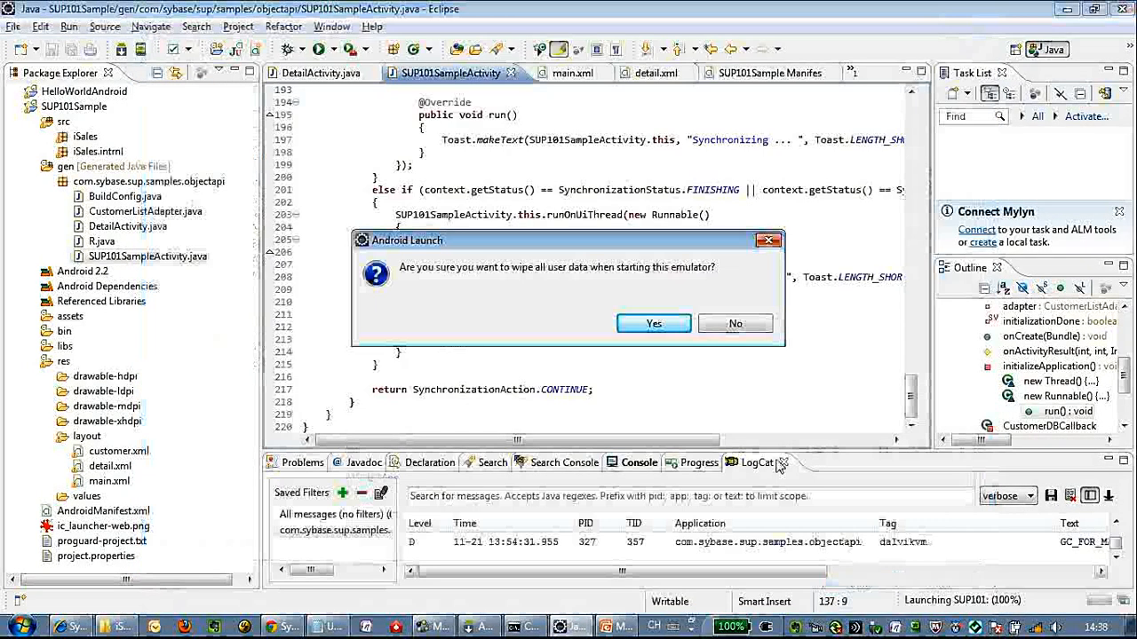
# - Confirm wiping the AND8 emulator's user data in the Android Launch dialog
pyautogui.click(655, 325)
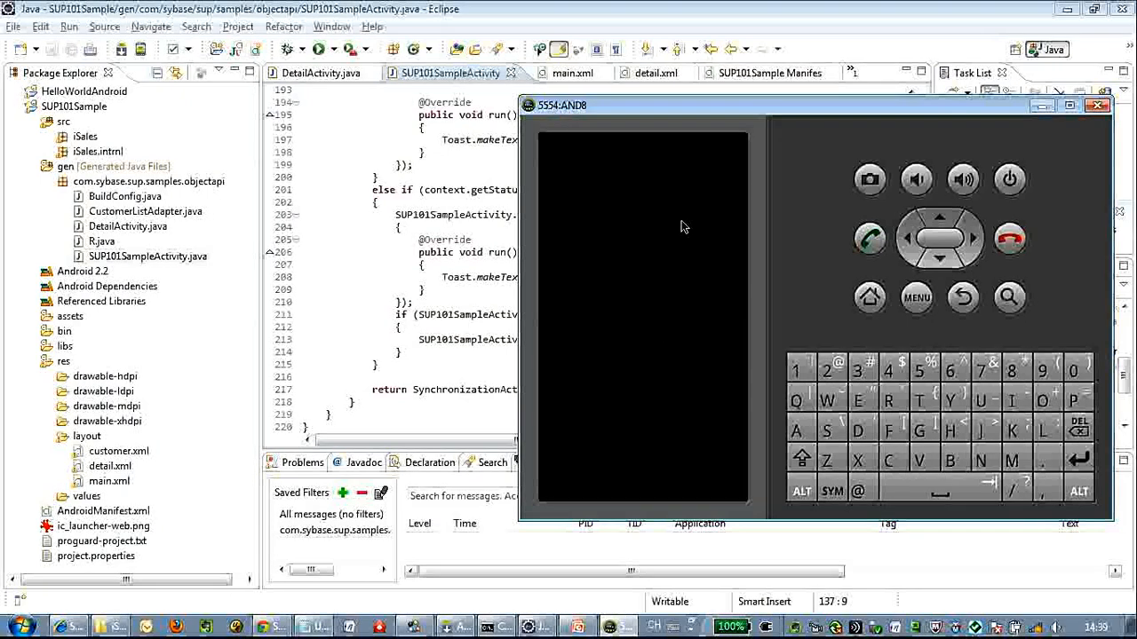
# - Enlarge the Console and highlight the emulator launch, upload and SUP101Sample.apk install messages
pyautogui.moveTo(681, 112)
pyautogui.mouseDown()
pyautogui.moveTo(608, 108)
pyautogui.moveTo(552, 30)
pyautogui.mouseUp()
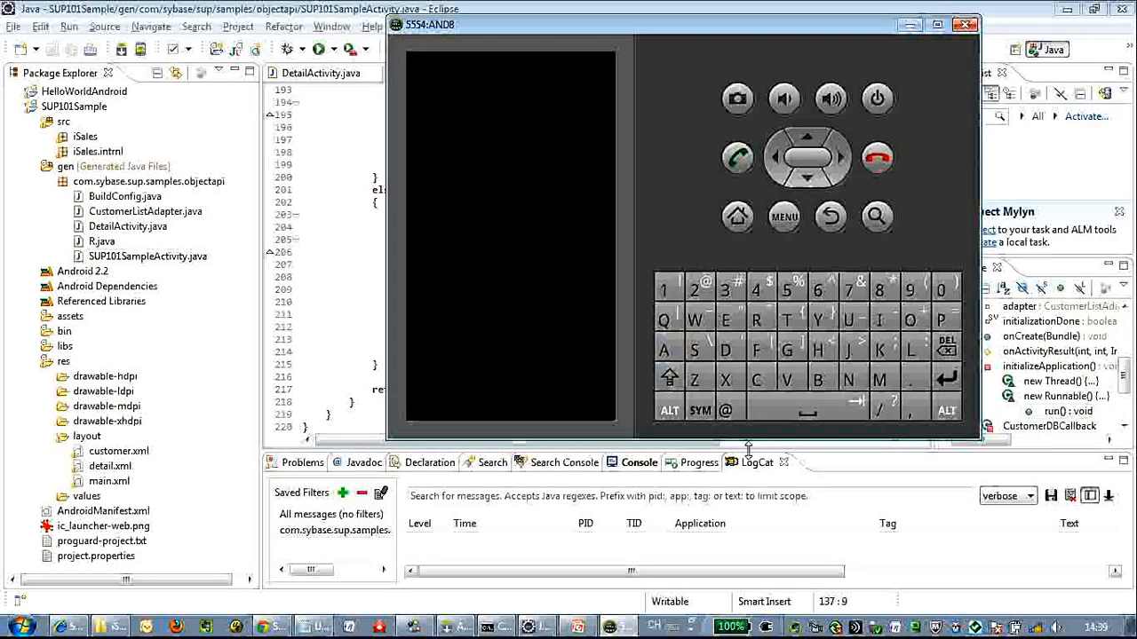
pyautogui.doubleClick(721, 473)
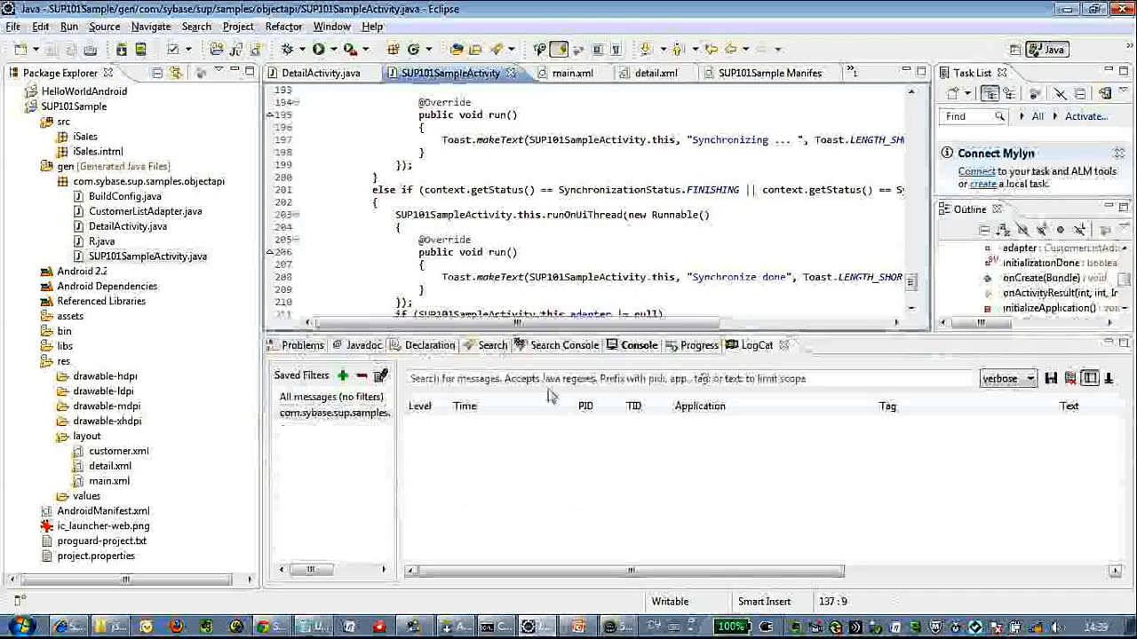
pyautogui.click(637, 346)
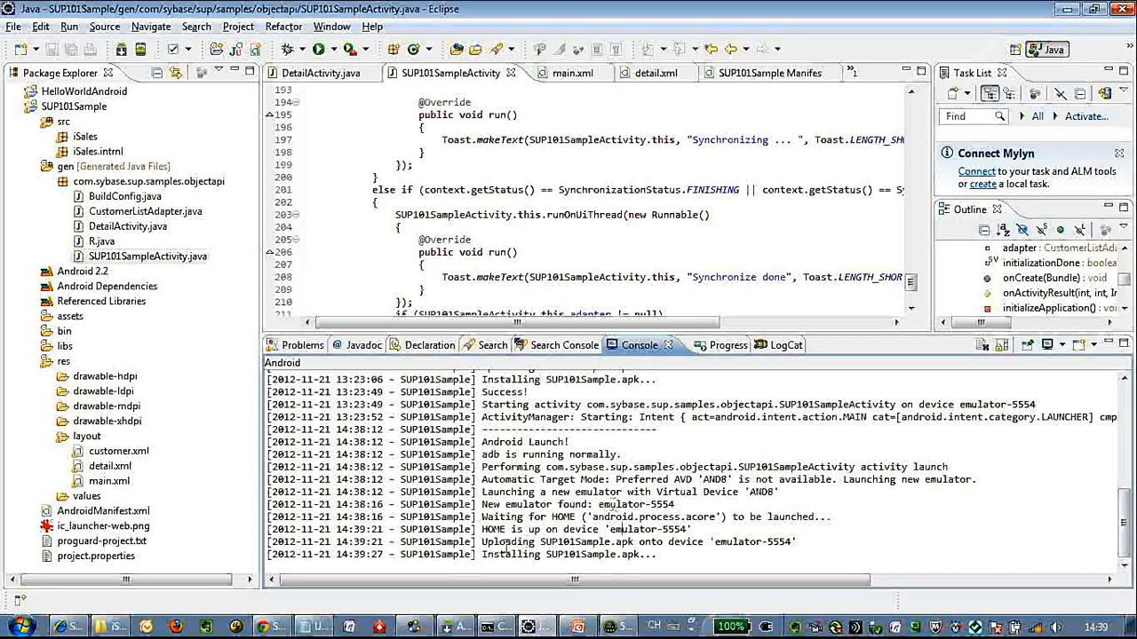
pyautogui.moveTo(478, 554); pyautogui.dragTo(701, 554)
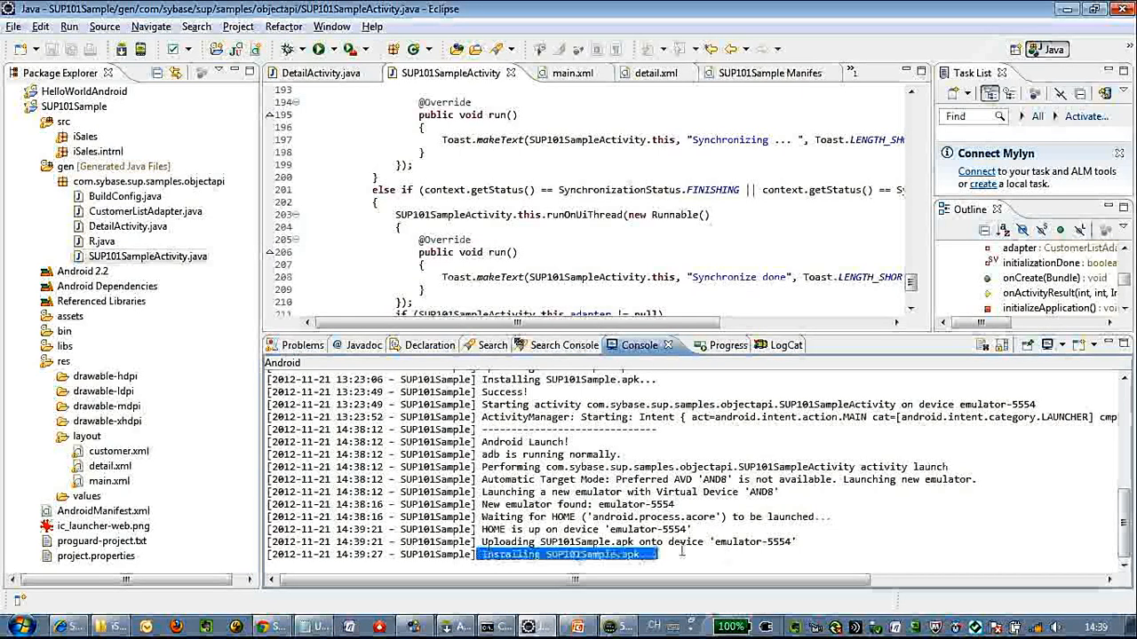
pyautogui.moveTo(478, 492); pyautogui.dragTo(726, 548)
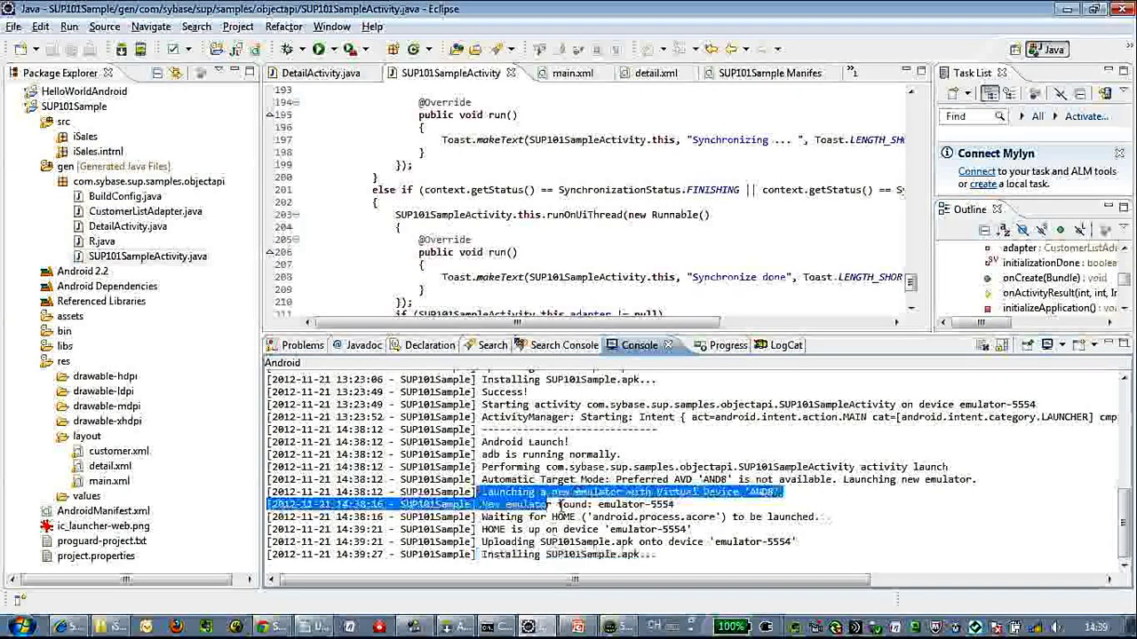
pyautogui.click(744, 552)
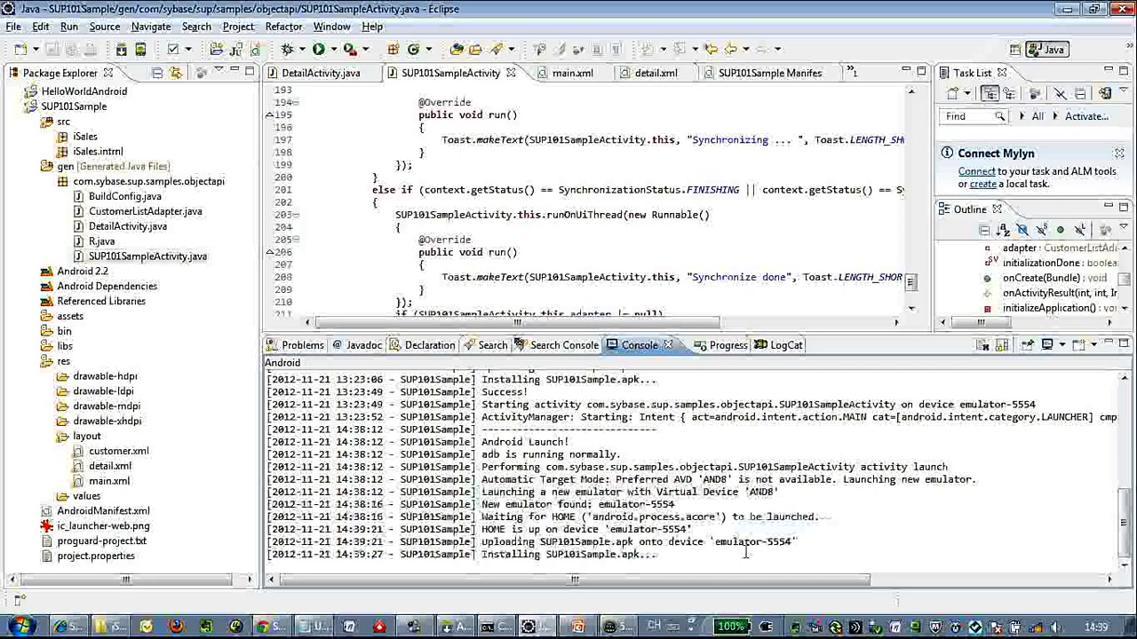
# - Check LogCat, return to the Console and bring the 5554:AND8 emulator forward
pyautogui.click(775, 351)
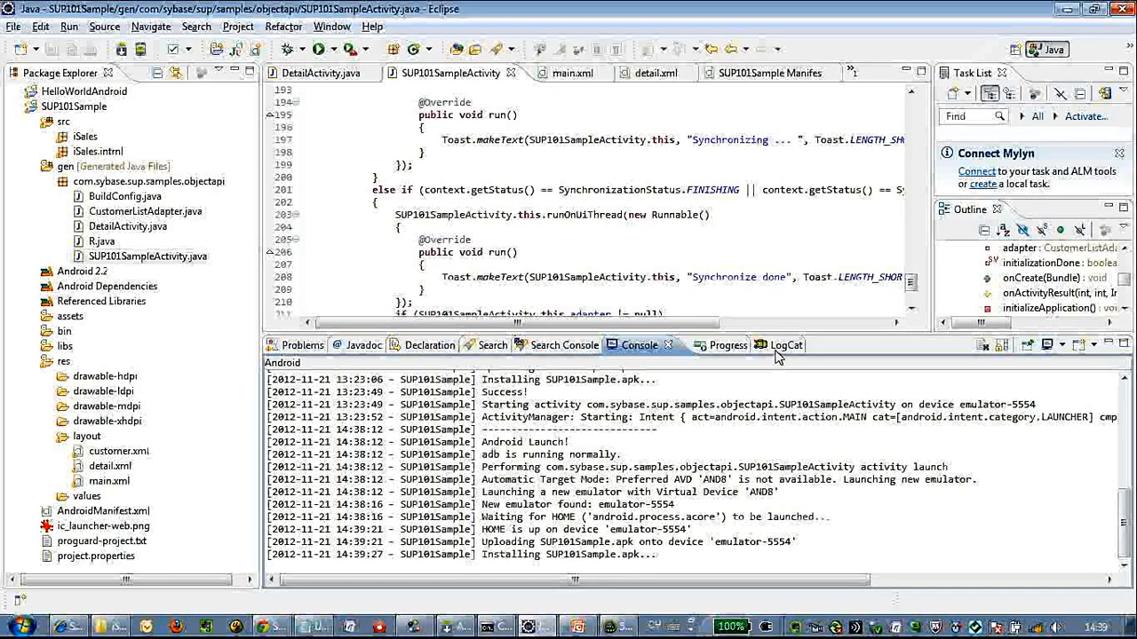
pyautogui.click(632, 349)
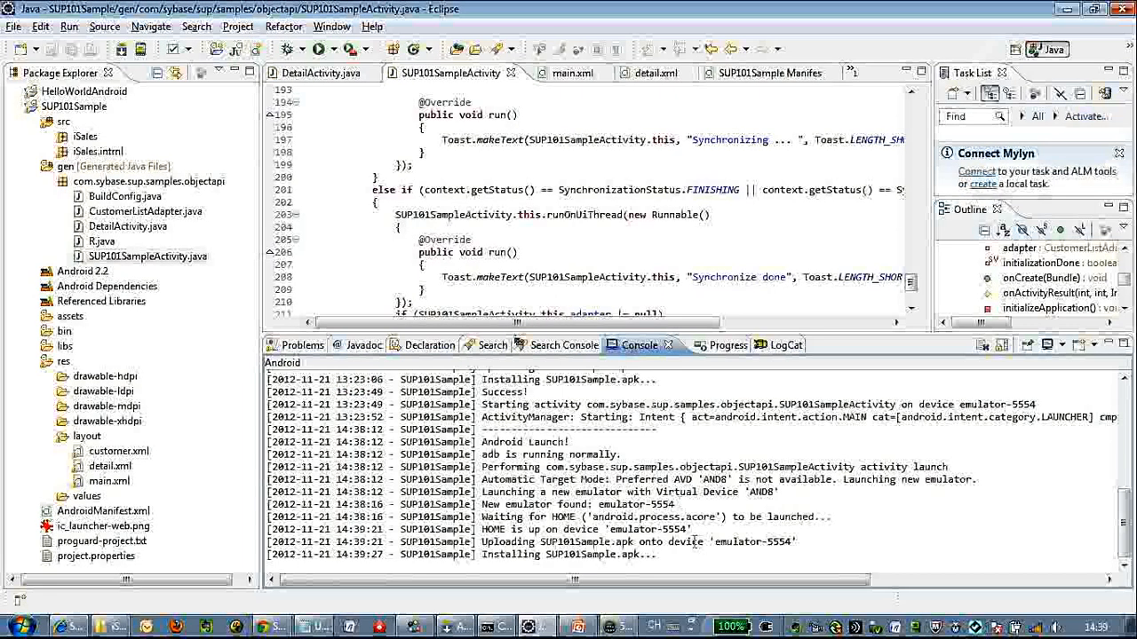
pyautogui.click(618, 627)
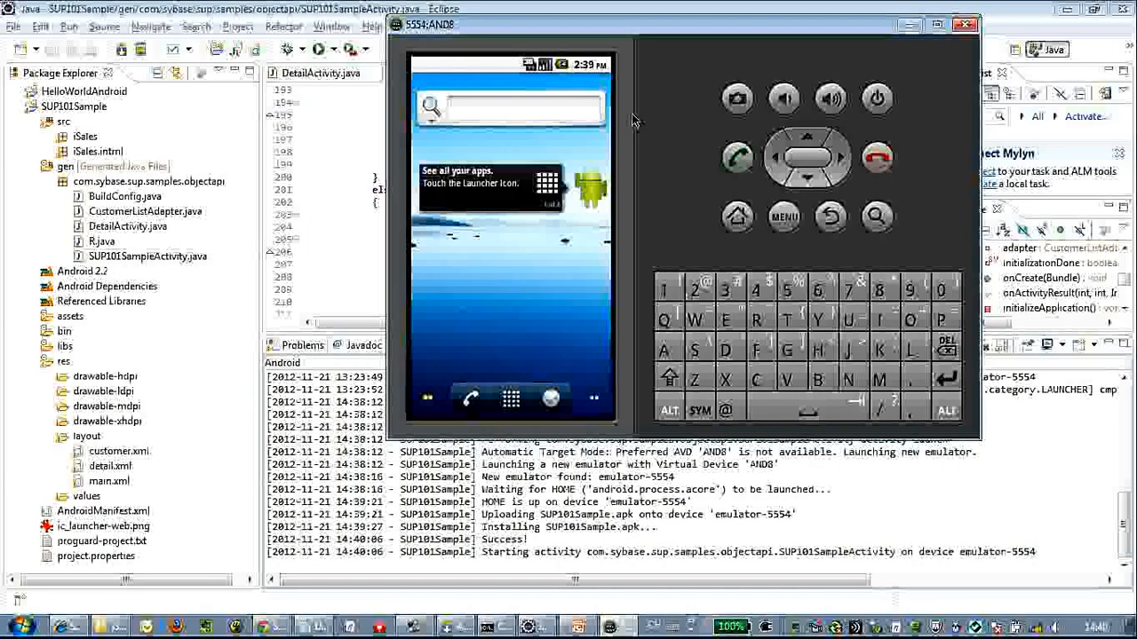
# - Note the Starting activity message, view the emulator, then watch LogCat in the IDE
pyautogui.moveTo(485, 551); pyautogui.dragTo(1042, 548)
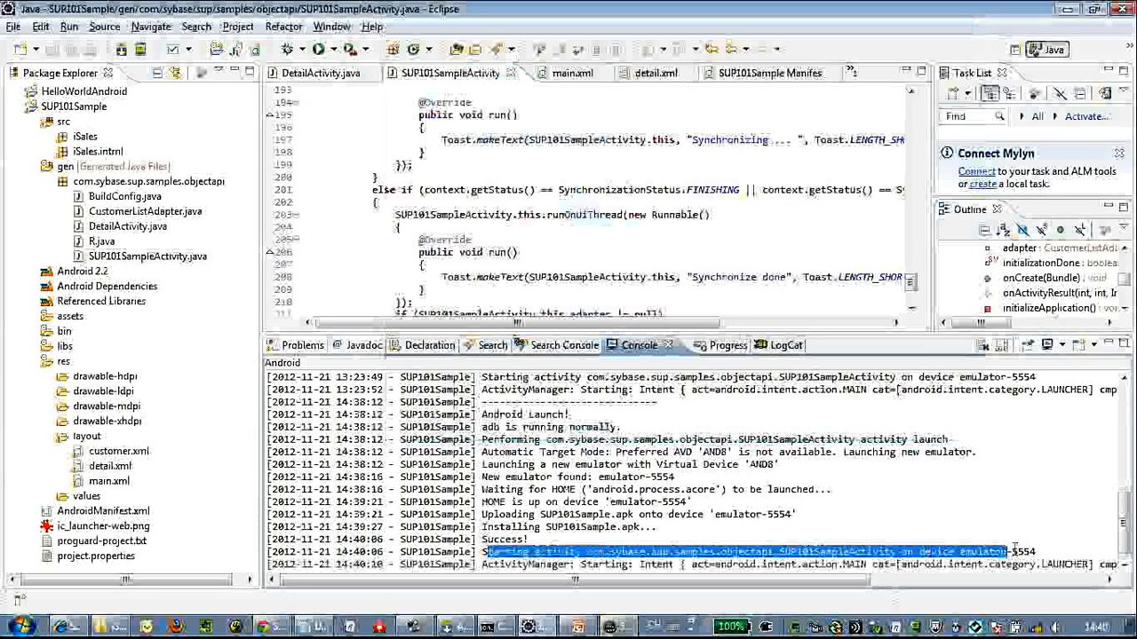
pyautogui.click(1041, 548)
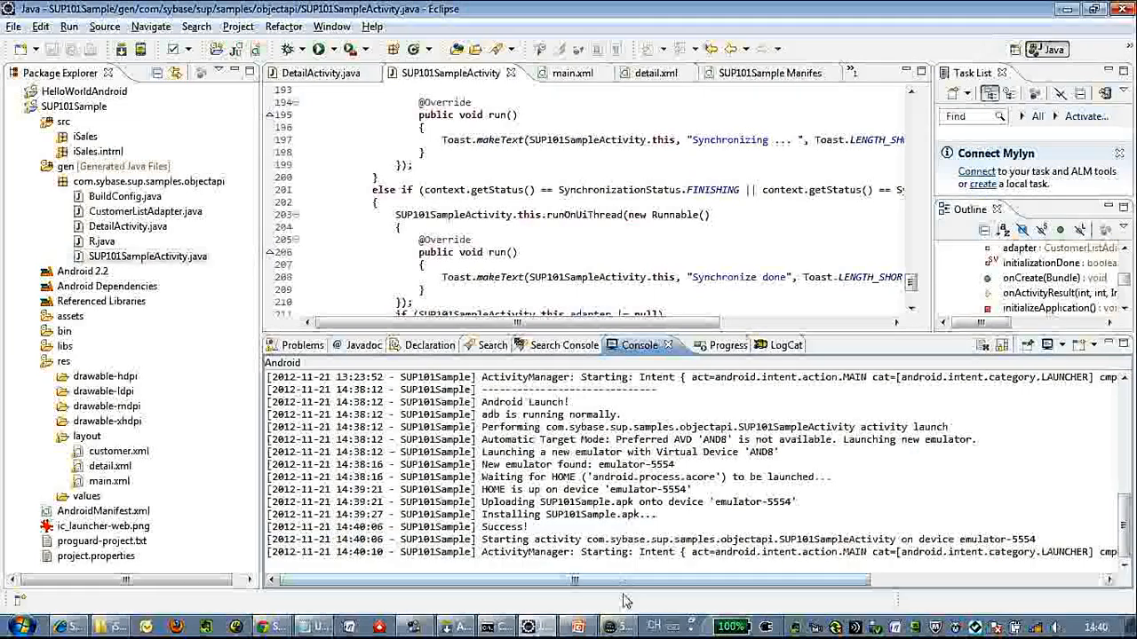
pyautogui.click(619, 627)
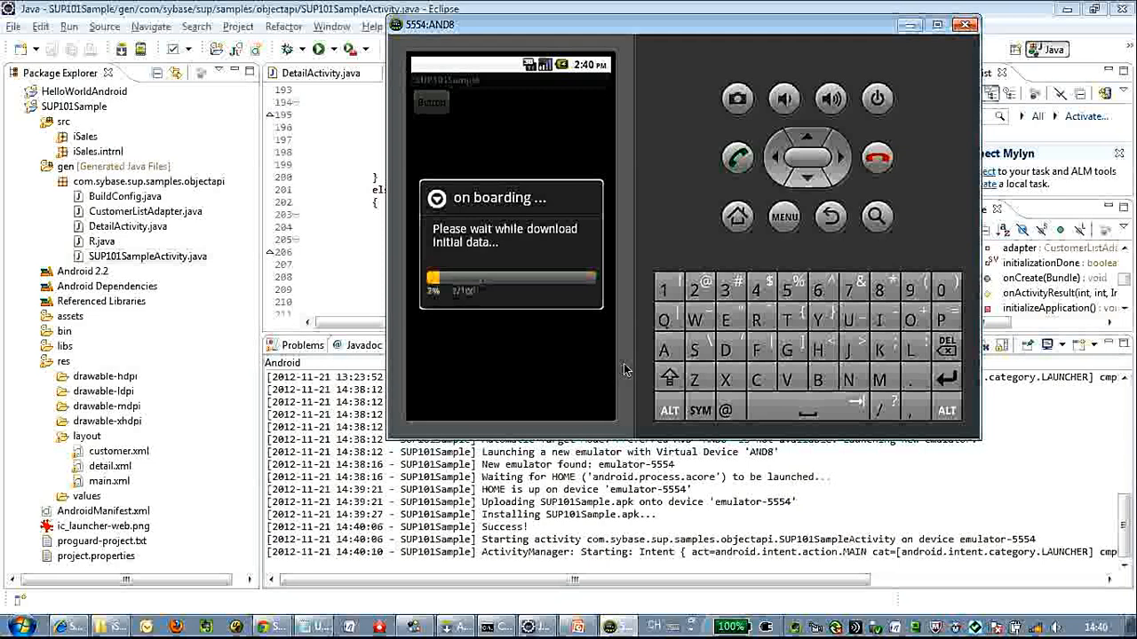
pyautogui.hotkey('alt', 'Tab')
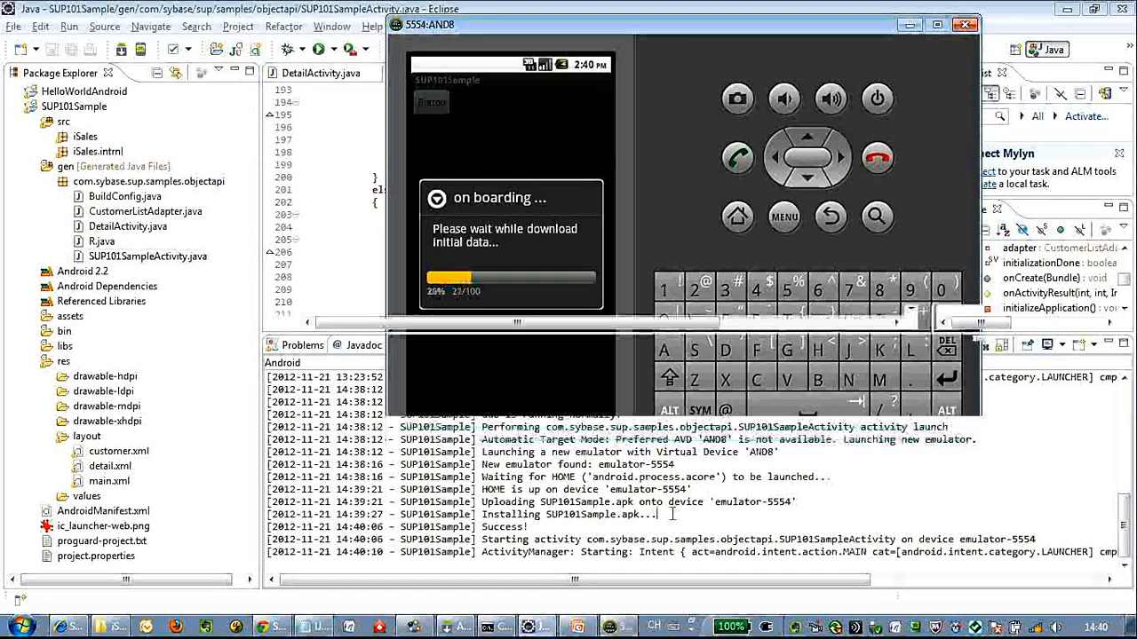
pyautogui.click(765, 346)
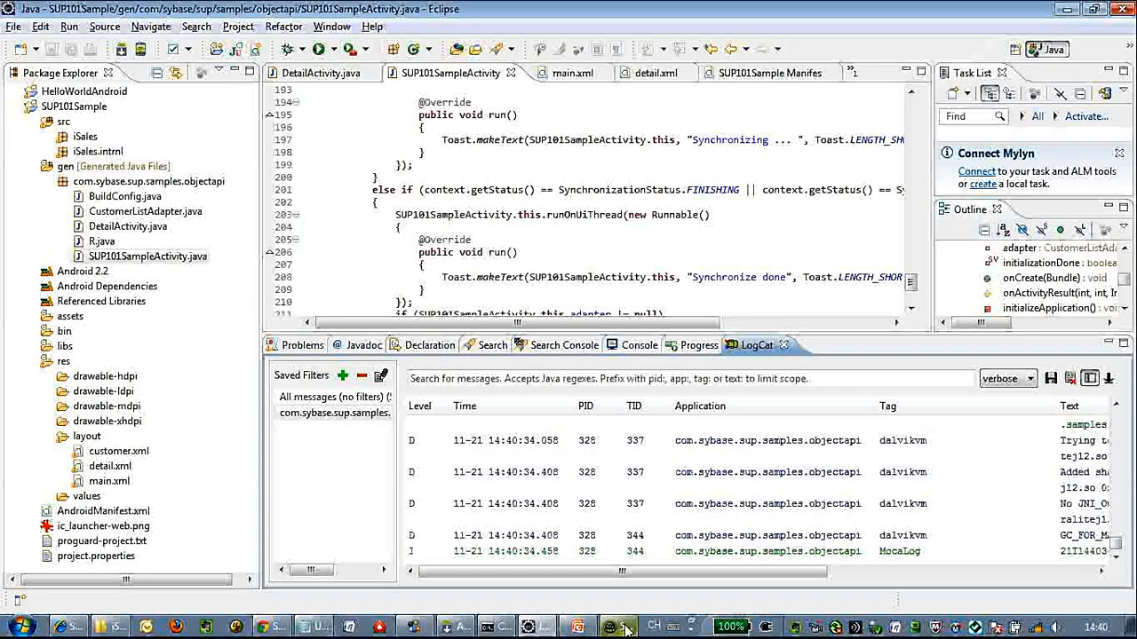
# - Alternate between the emulator's onboarding dialog and Console until the customer list shows
pyautogui.click(626, 629)
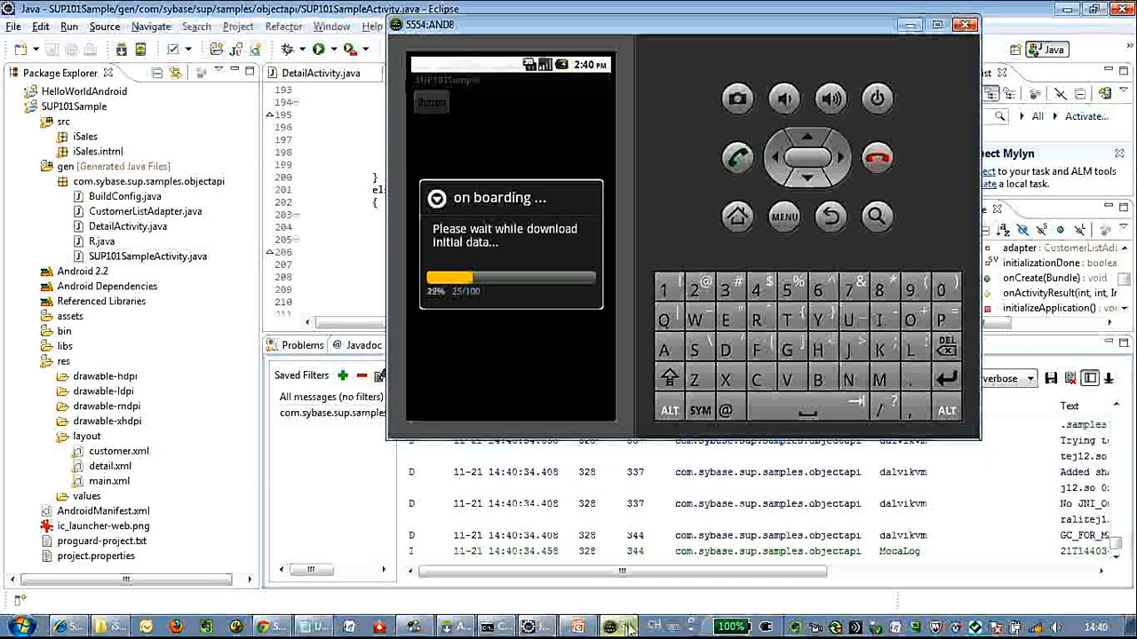
pyautogui.click(648, 579)
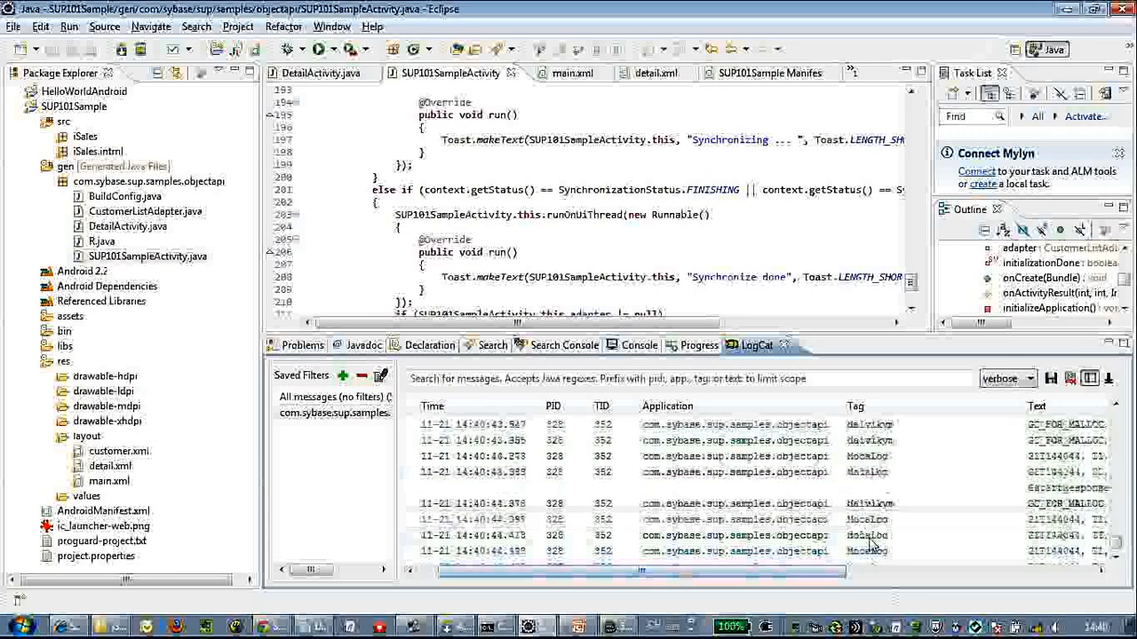
pyautogui.click(639, 346)
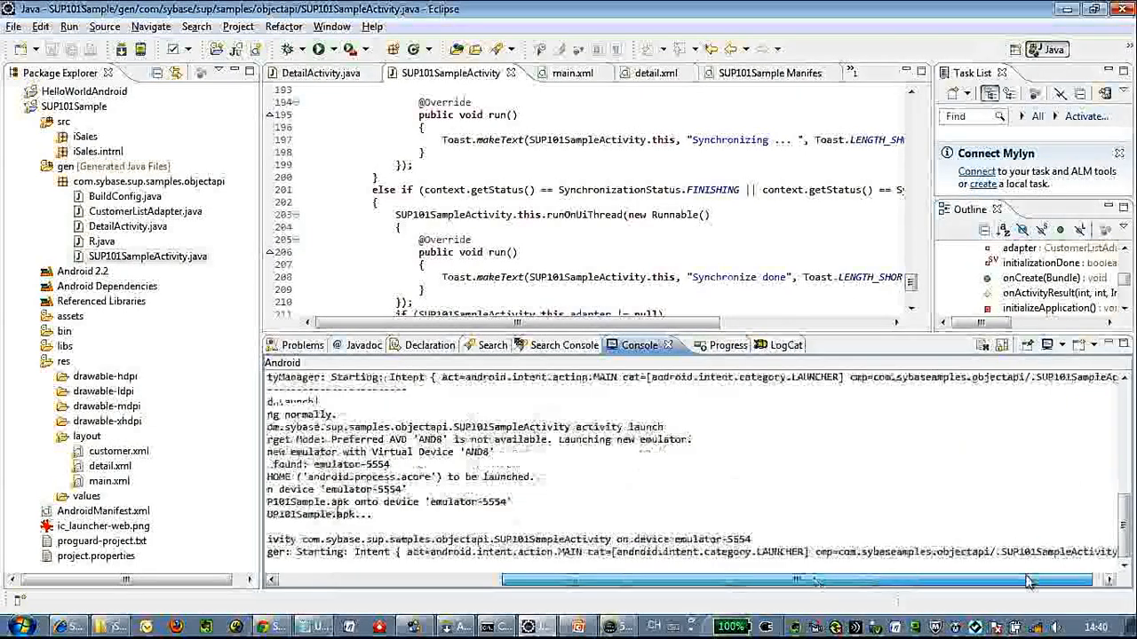
pyautogui.moveTo(806, 580); pyautogui.dragTo(1036, 582)
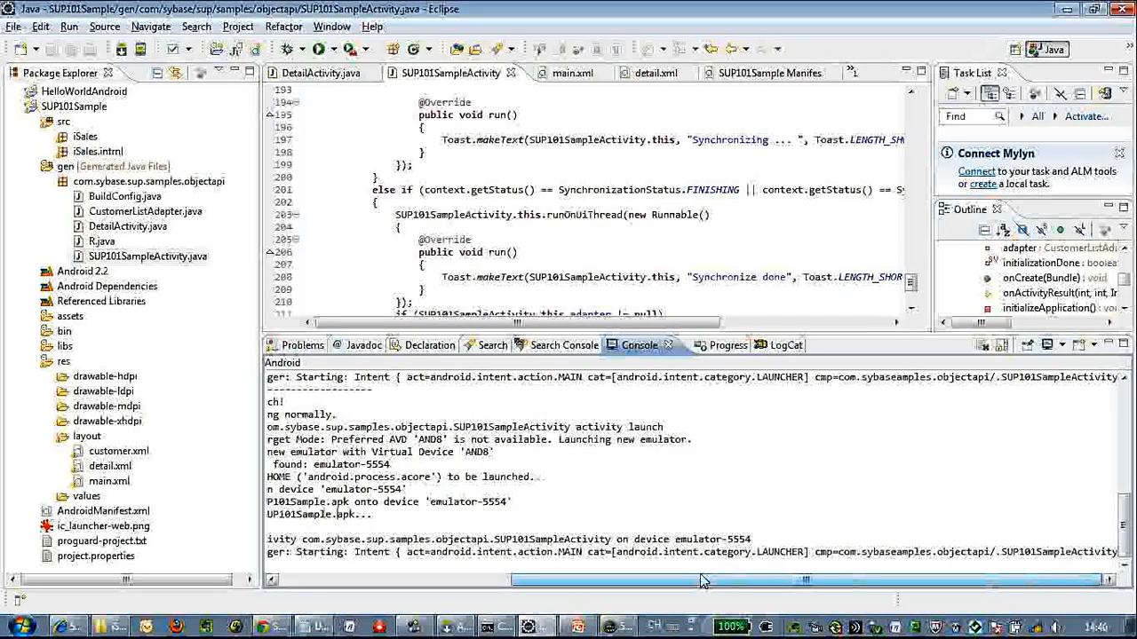
pyautogui.click(626, 629)
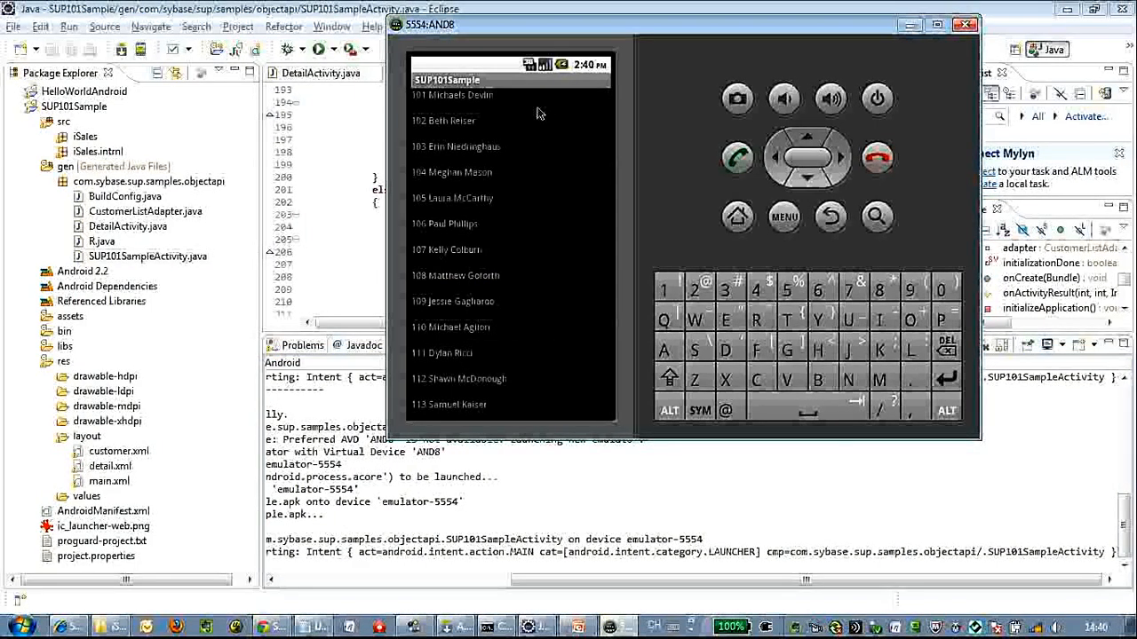
# - View the first and second customers' detail forms, returning to the list each time
pyautogui.click(536, 97)
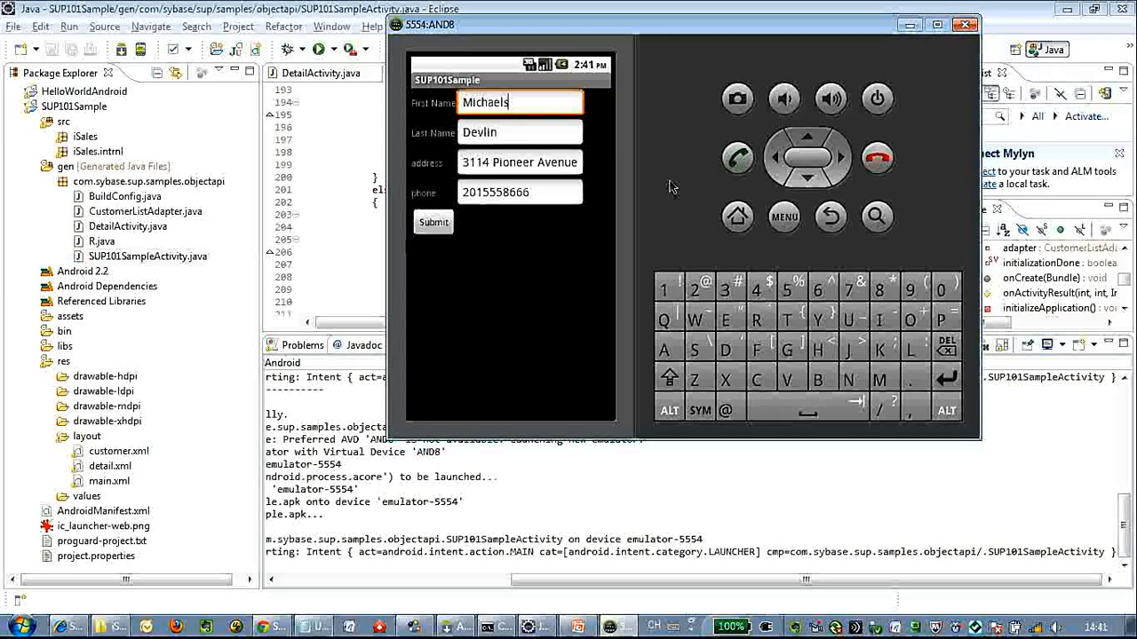
pyautogui.click(830, 216)
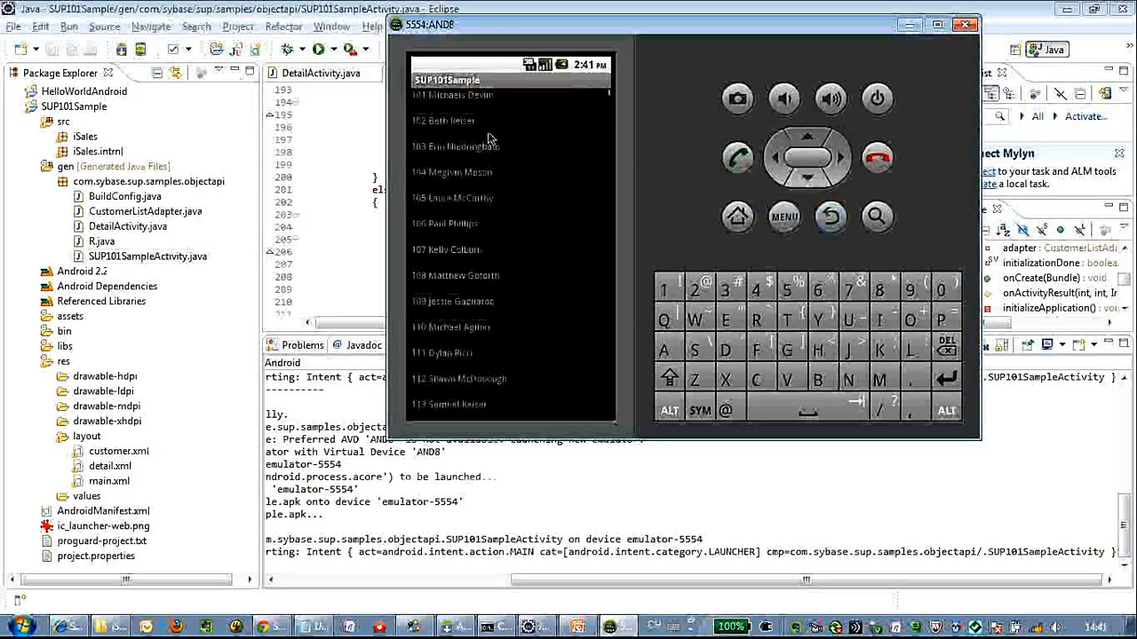
pyautogui.click(488, 137)
pyautogui.click(831, 216)
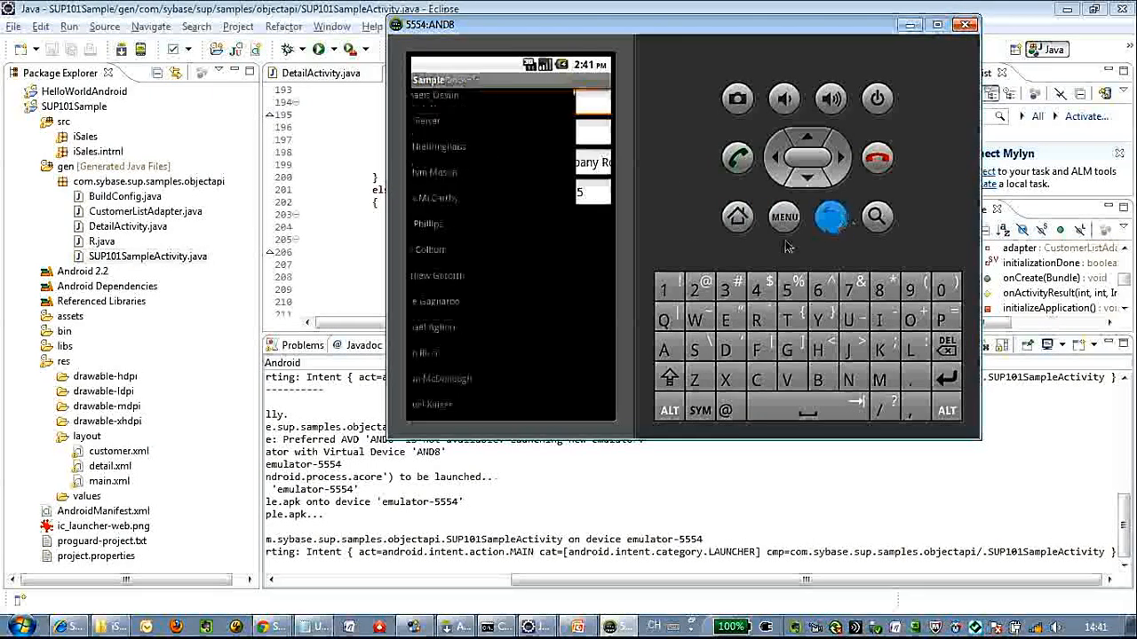
pyautogui.scroll(-3, 555, 351)
pyautogui.scroll(-3, 546, 361)
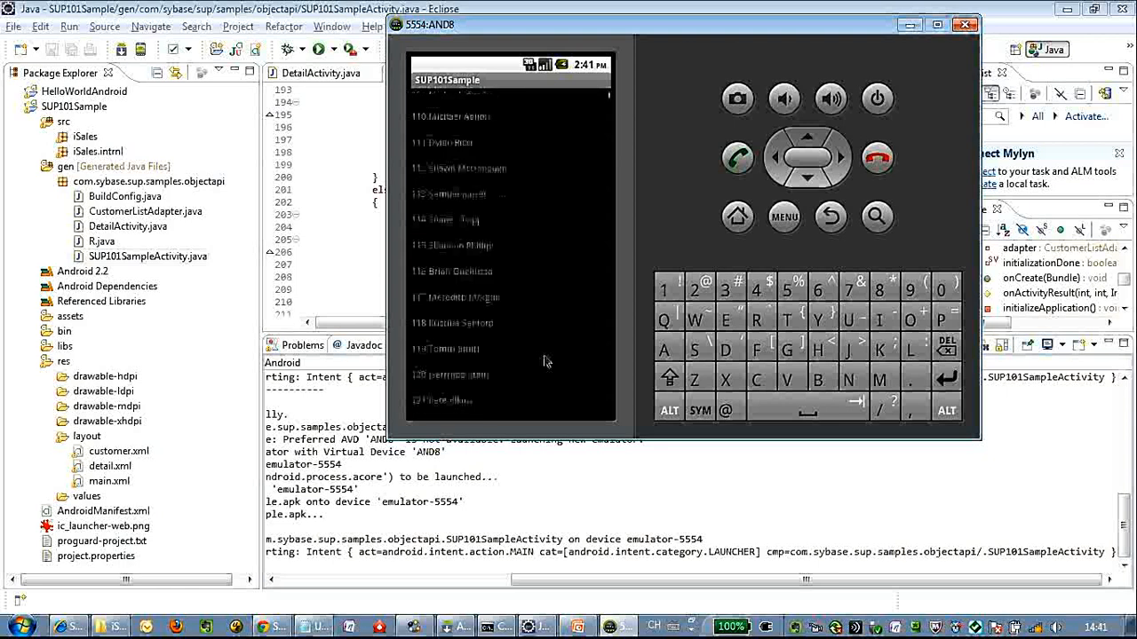
pyautogui.scroll(-3, 547, 364)
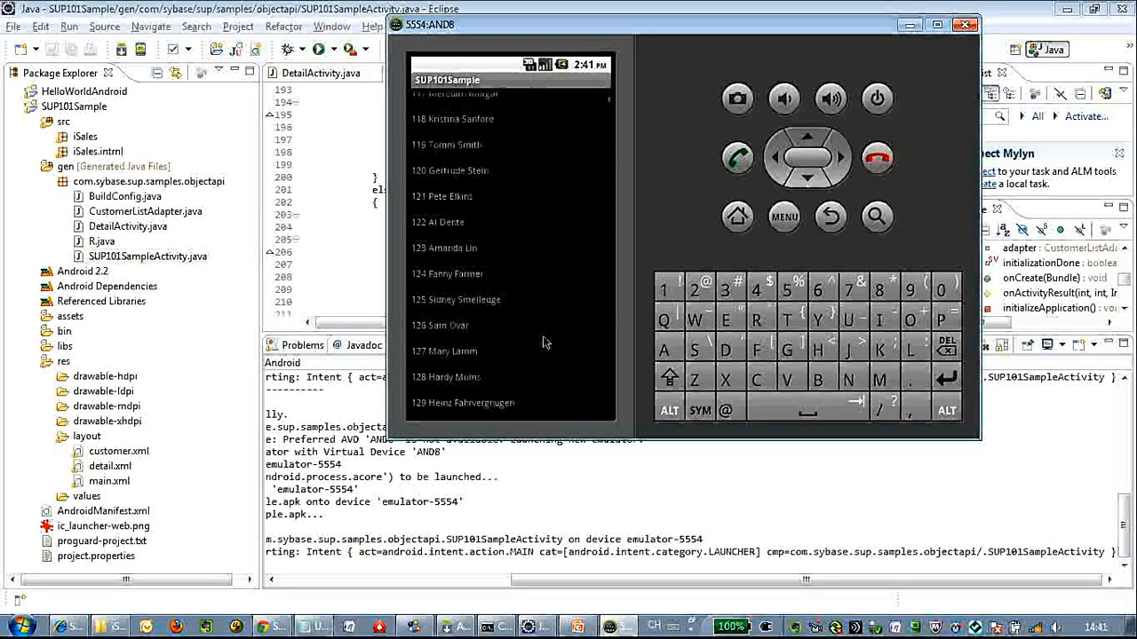
pyautogui.scroll(-3, 551, 266)
pyautogui.scroll(-3, 555, 319)
pyautogui.scroll(-3, 557, 331)
pyautogui.moveTo(557, 331); pyautogui.dragTo(560, 168)
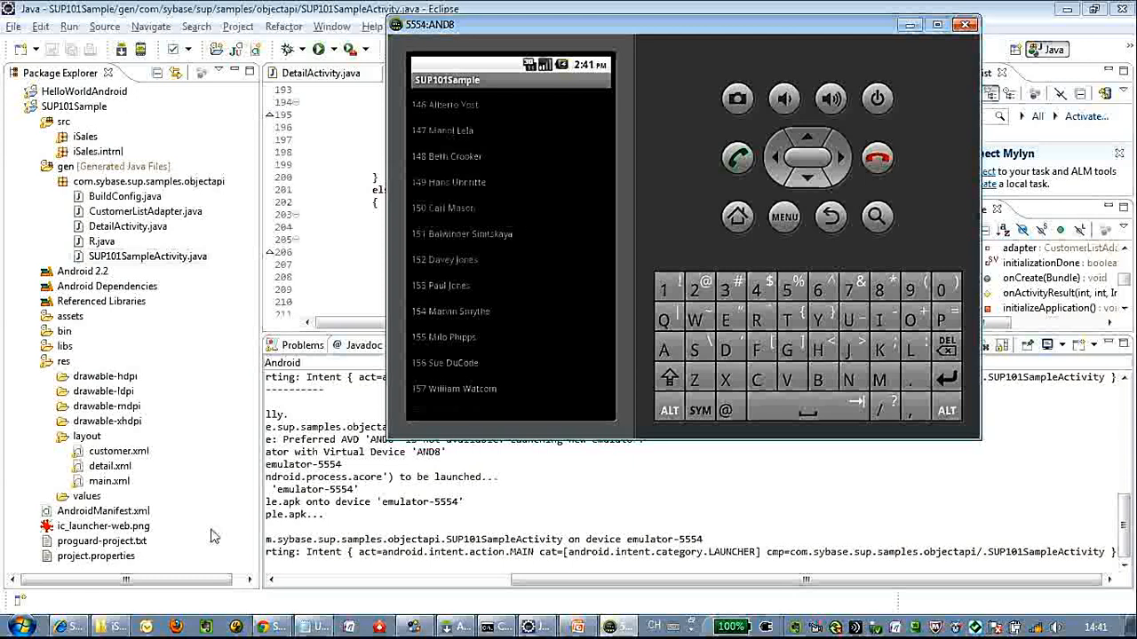
# - Refresh iSales Application Connections, select the new Online simulator row and widen Device ID
pyautogui.click(86, 628)
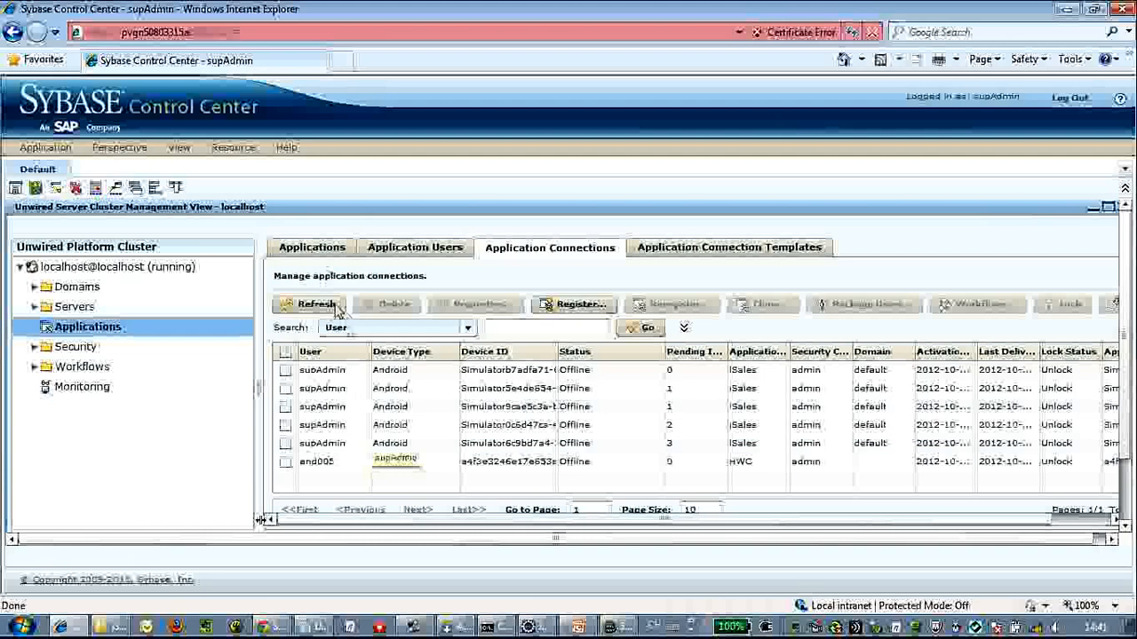
pyautogui.click(334, 306)
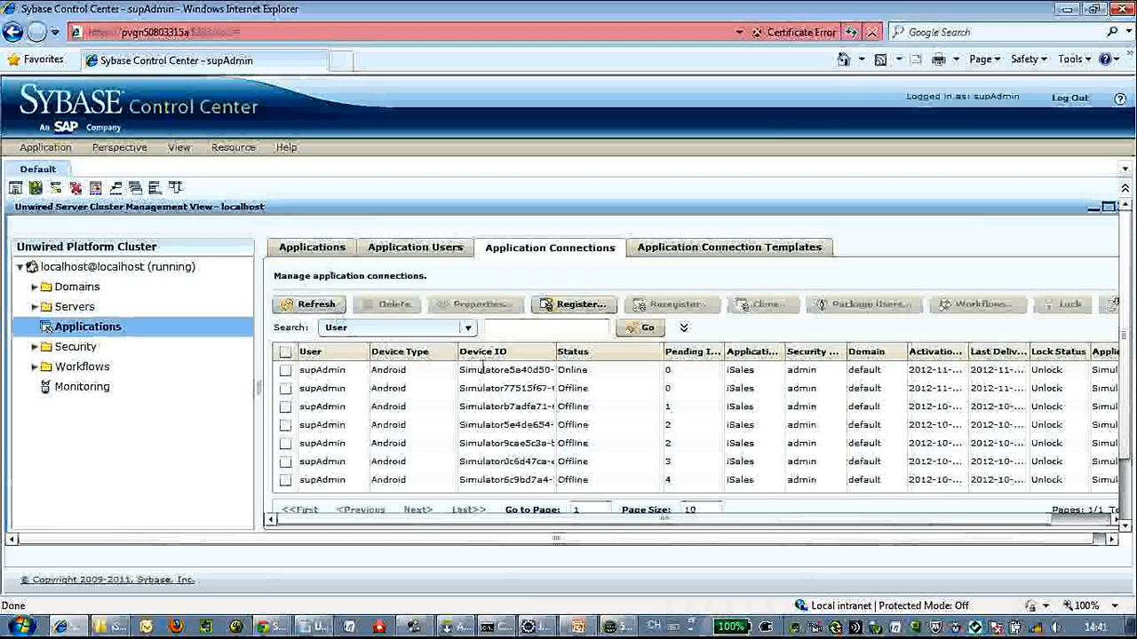
pyautogui.click(481, 371)
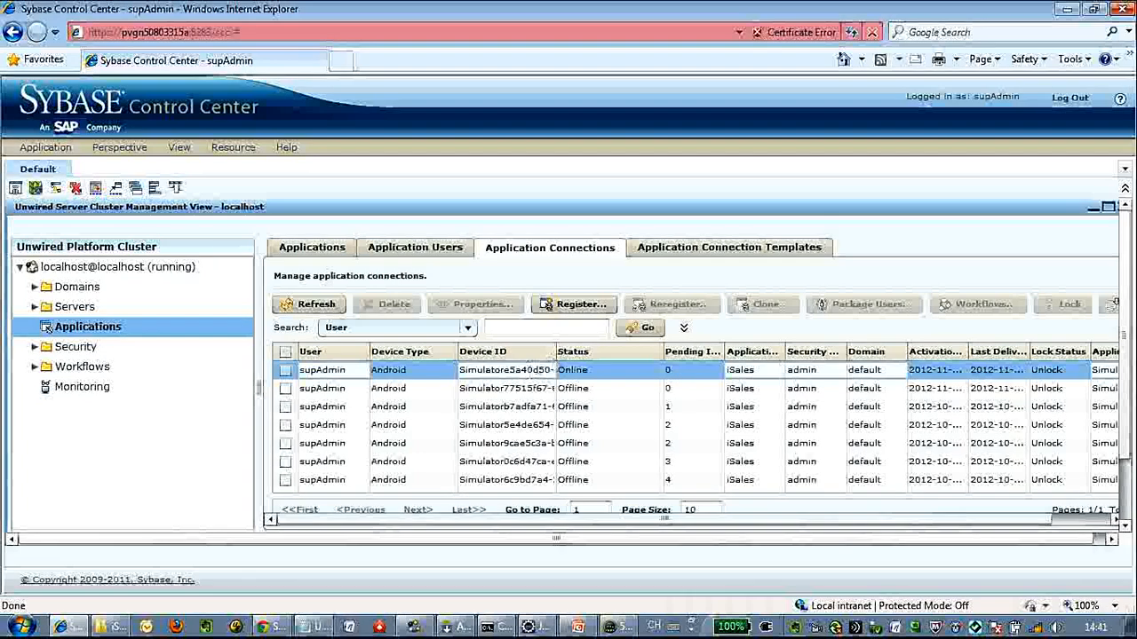
pyautogui.moveTo(556, 352)
pyautogui.mouseDown()
pyautogui.moveTo(620, 352)
pyautogui.moveTo(596, 351)
pyautogui.mouseUp()
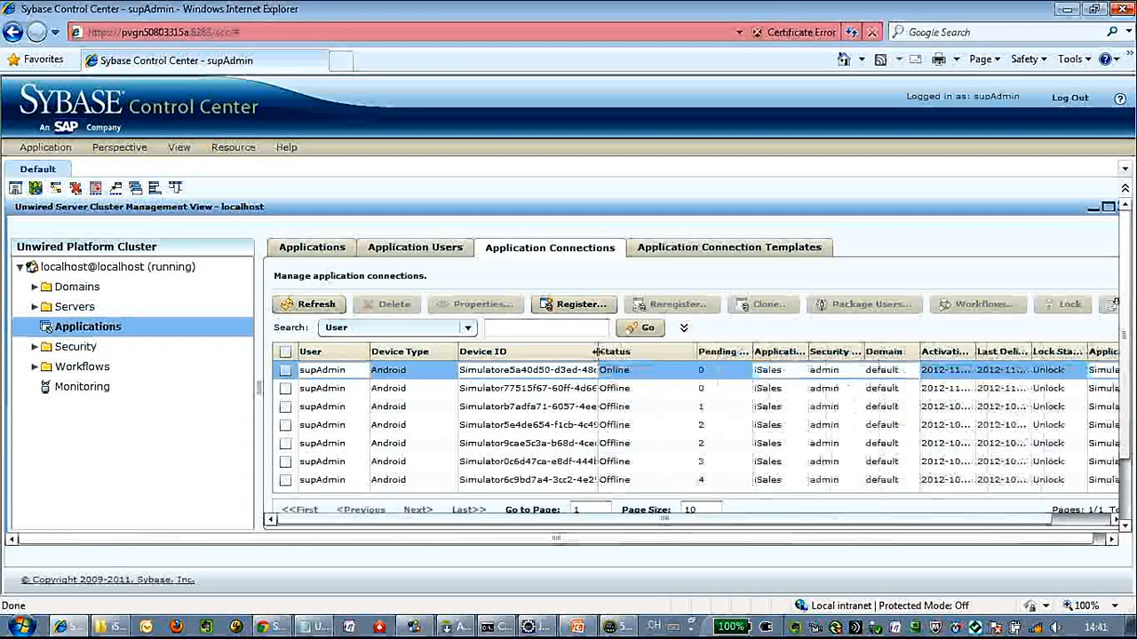